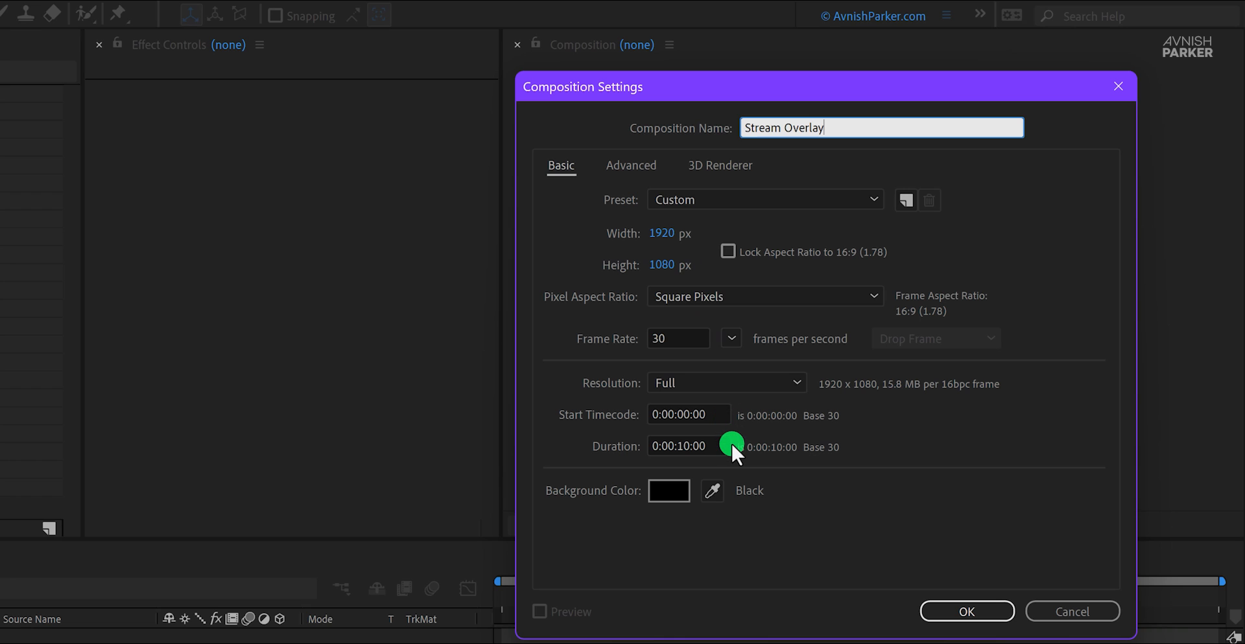
Step: Create the 1920 x 1080, 30 fps, 10-second Stream Overlay composition and add a full-size solid named BG with colour 04040B
click(932, 612)
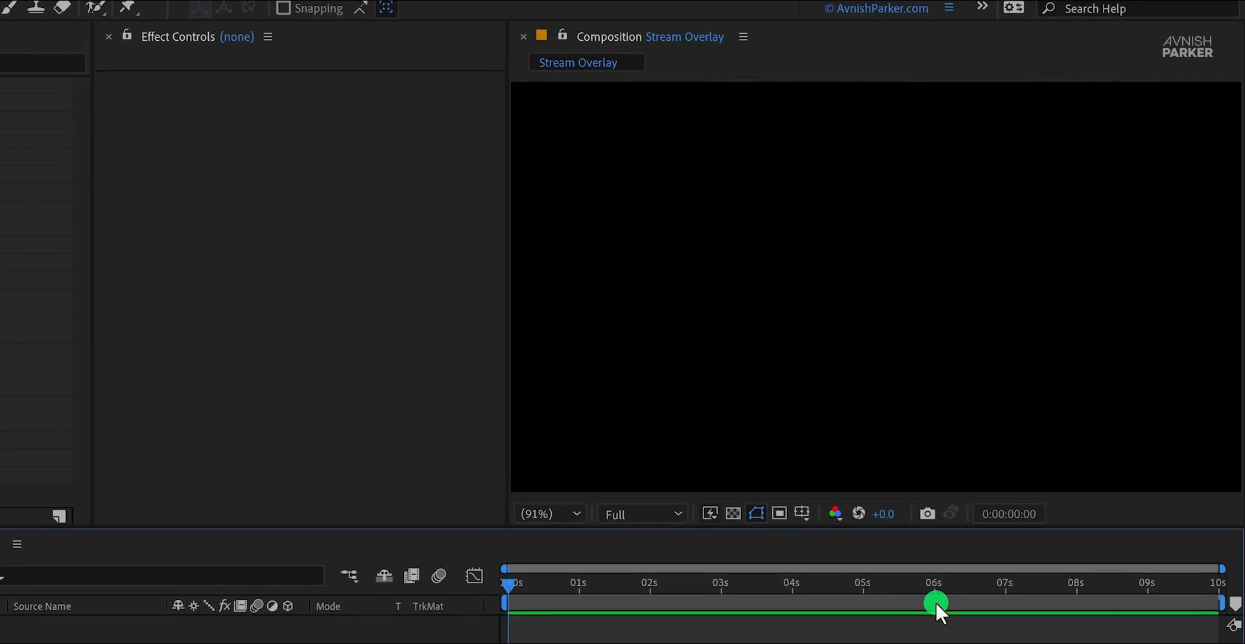
right_click(289, 528)
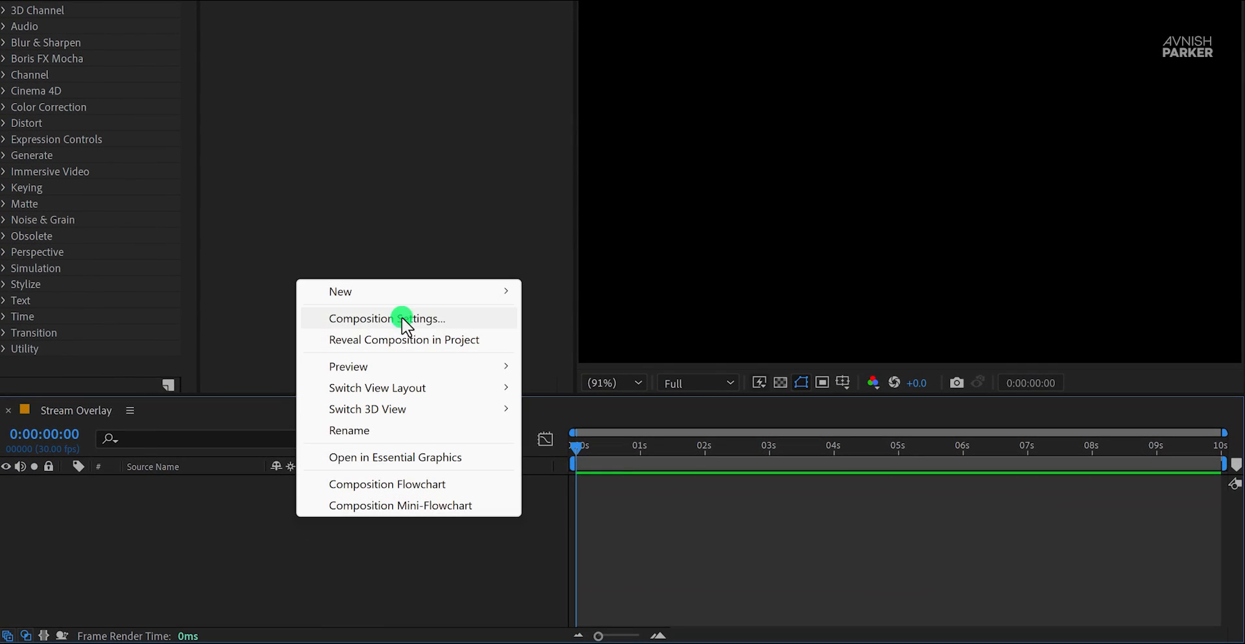
mouse_move(390, 304)
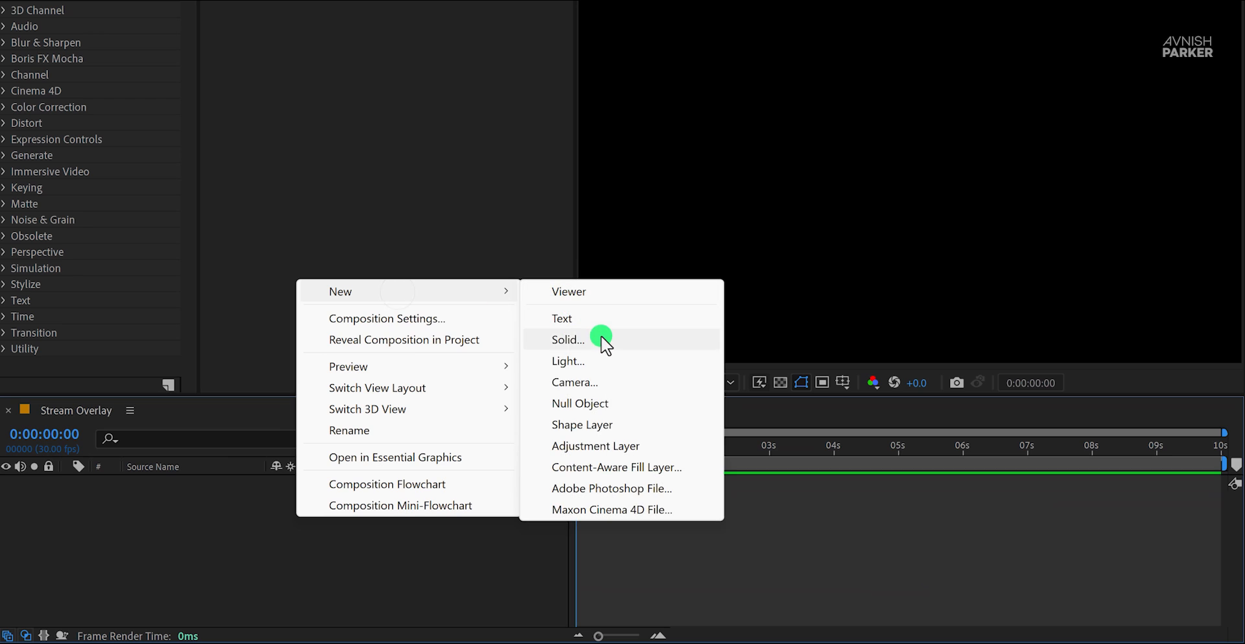
click(601, 340)
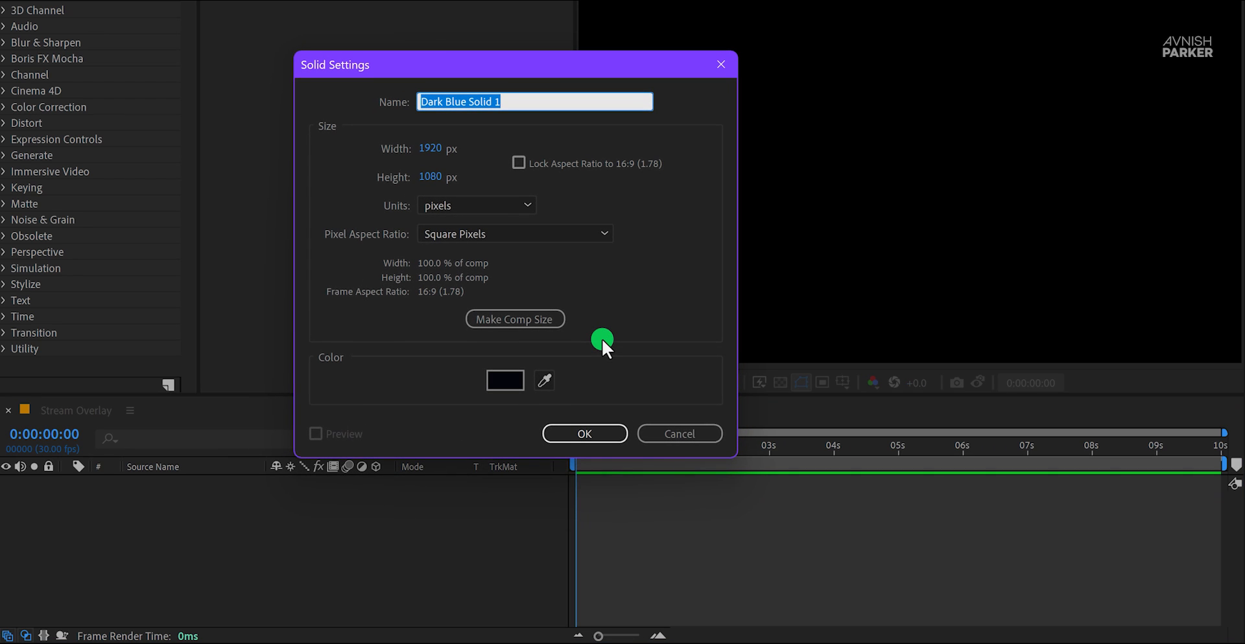
text(BG)
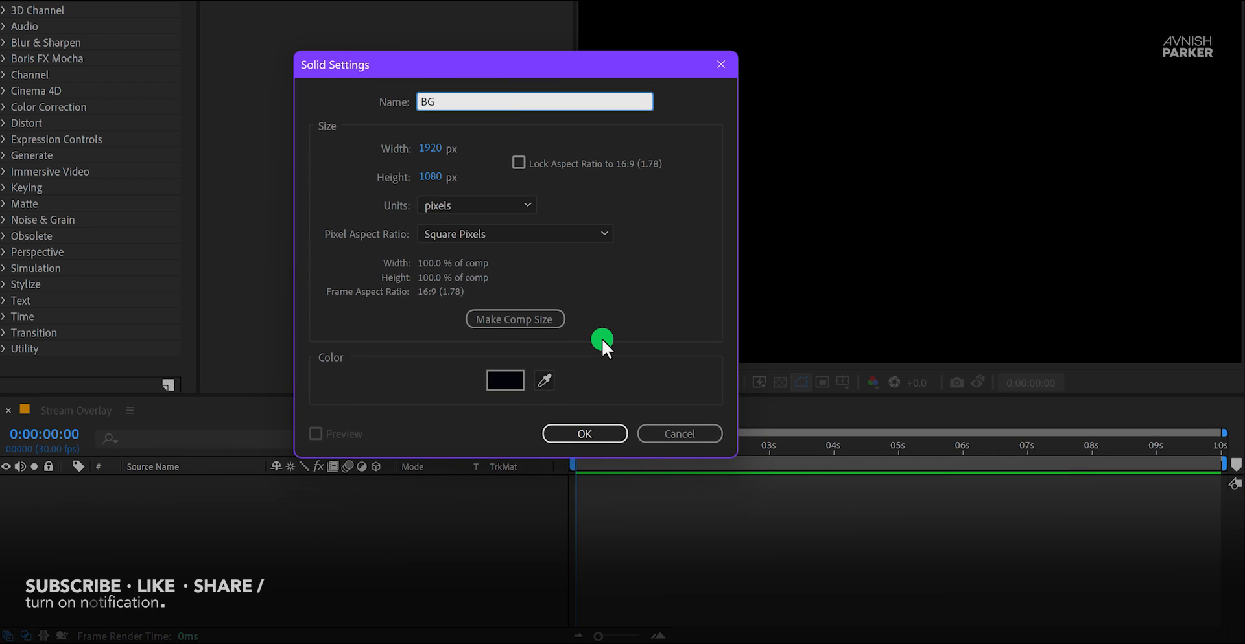
click(516, 377)
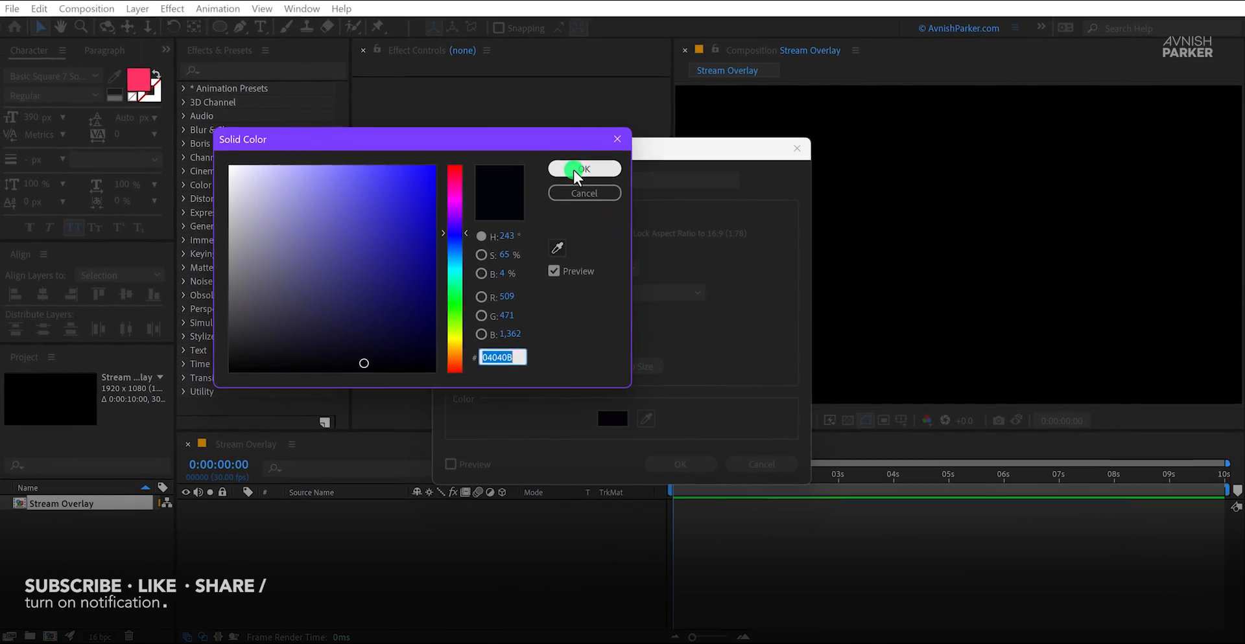
click(573, 170)
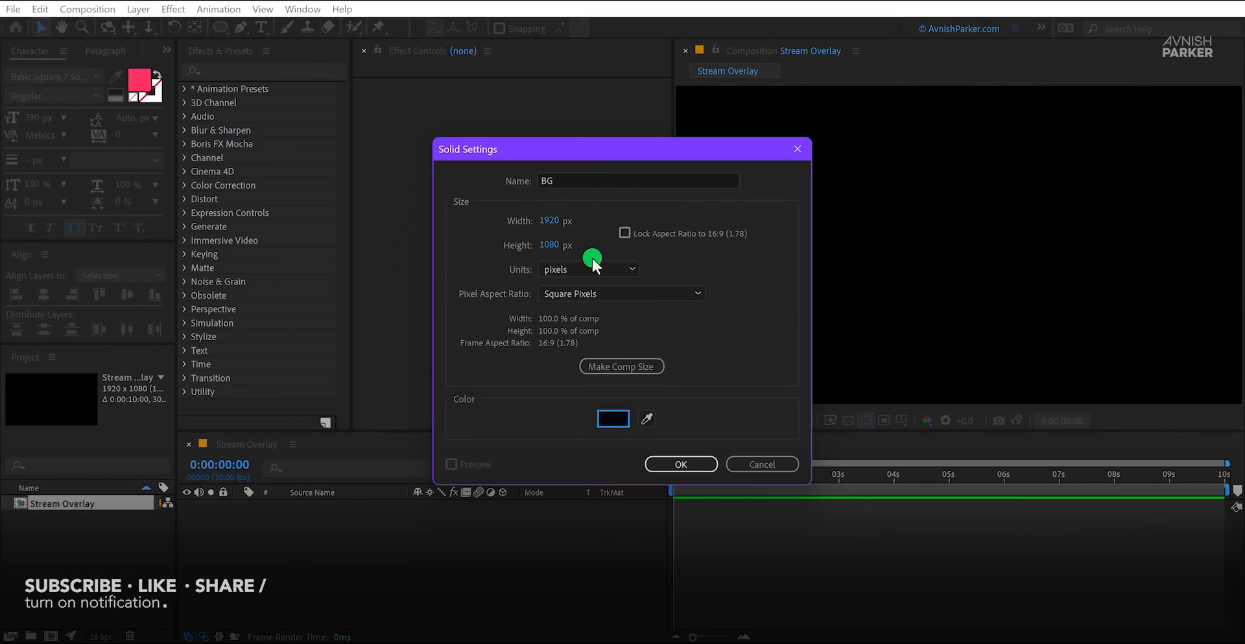
click(655, 462)
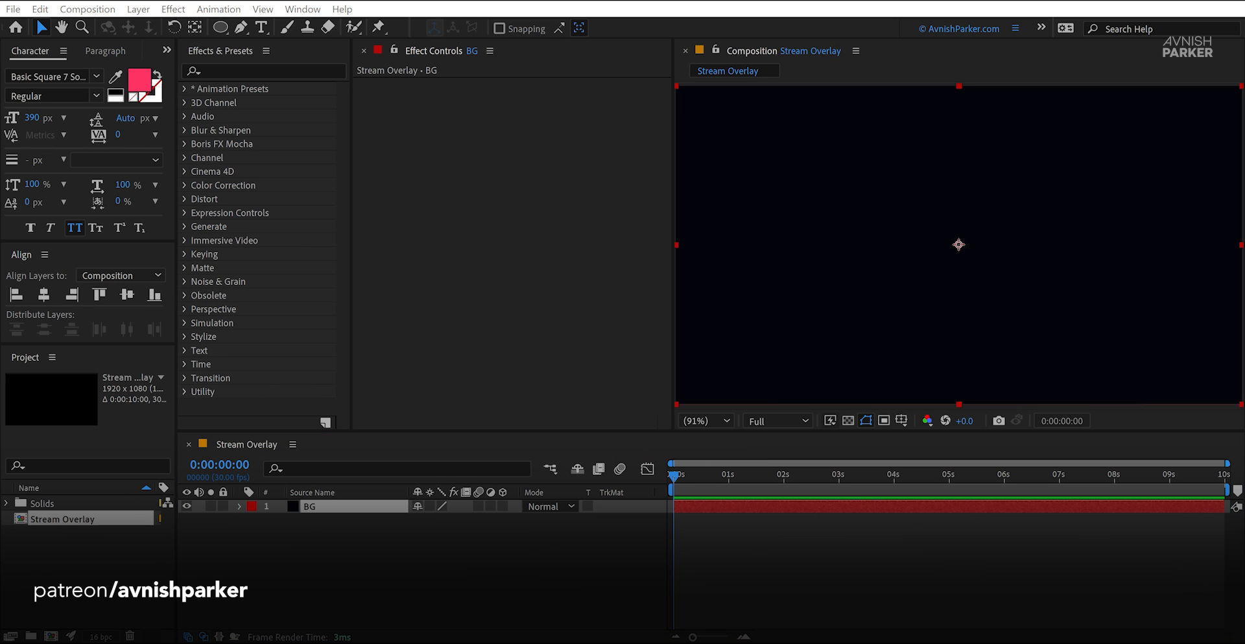
Step: Add Warrior.png to the composition above the BG layer and set its Scale to 60%
drag(0, 376, 328, 501)
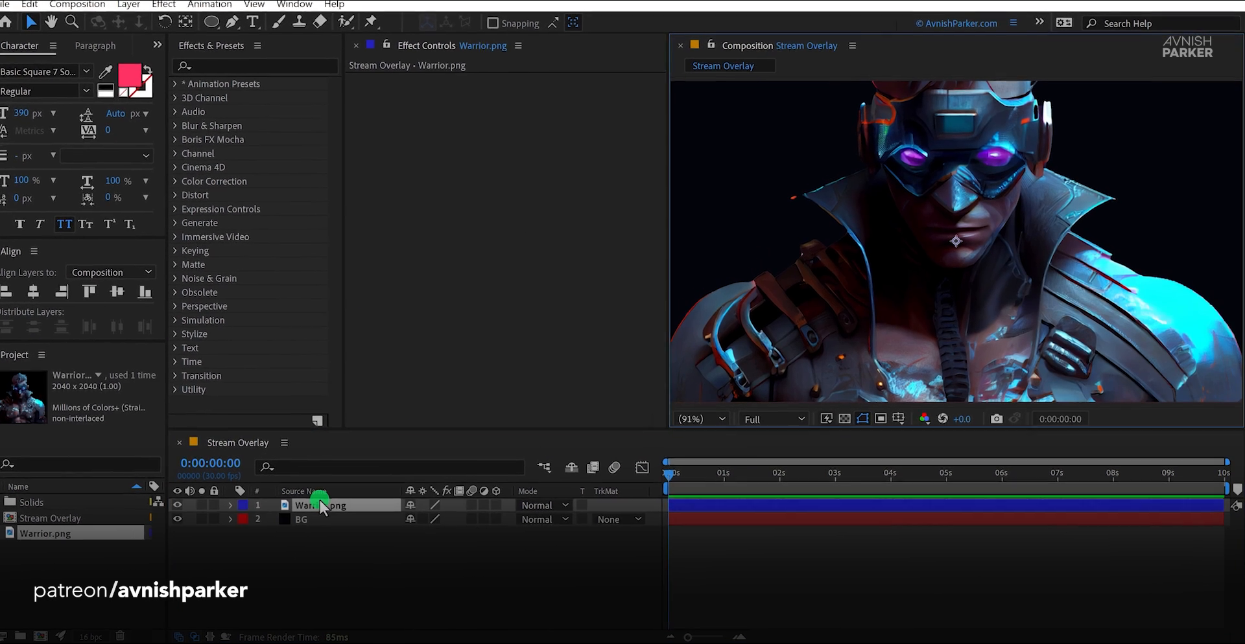
key(s)
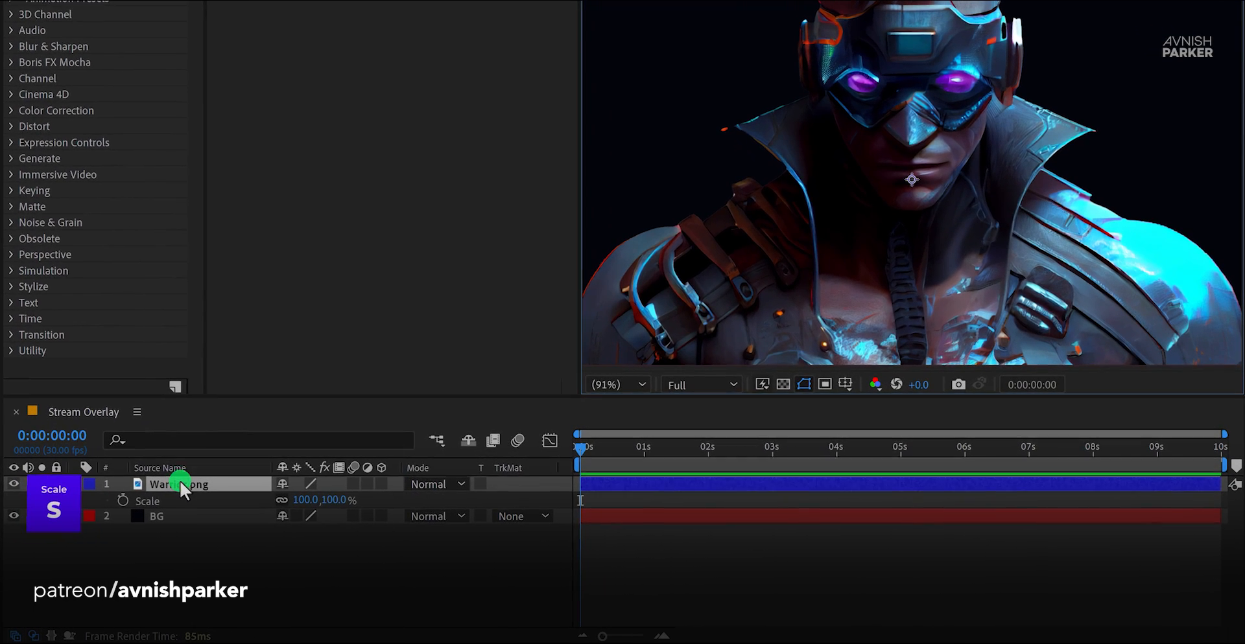
click(332, 500)
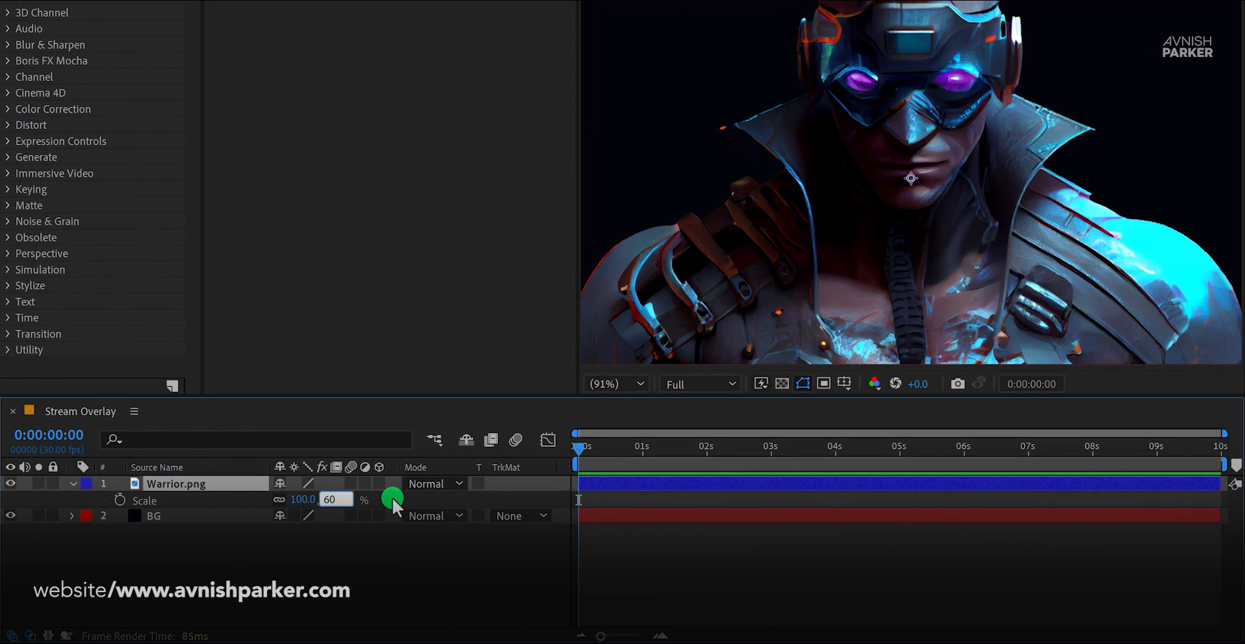
key(Return)
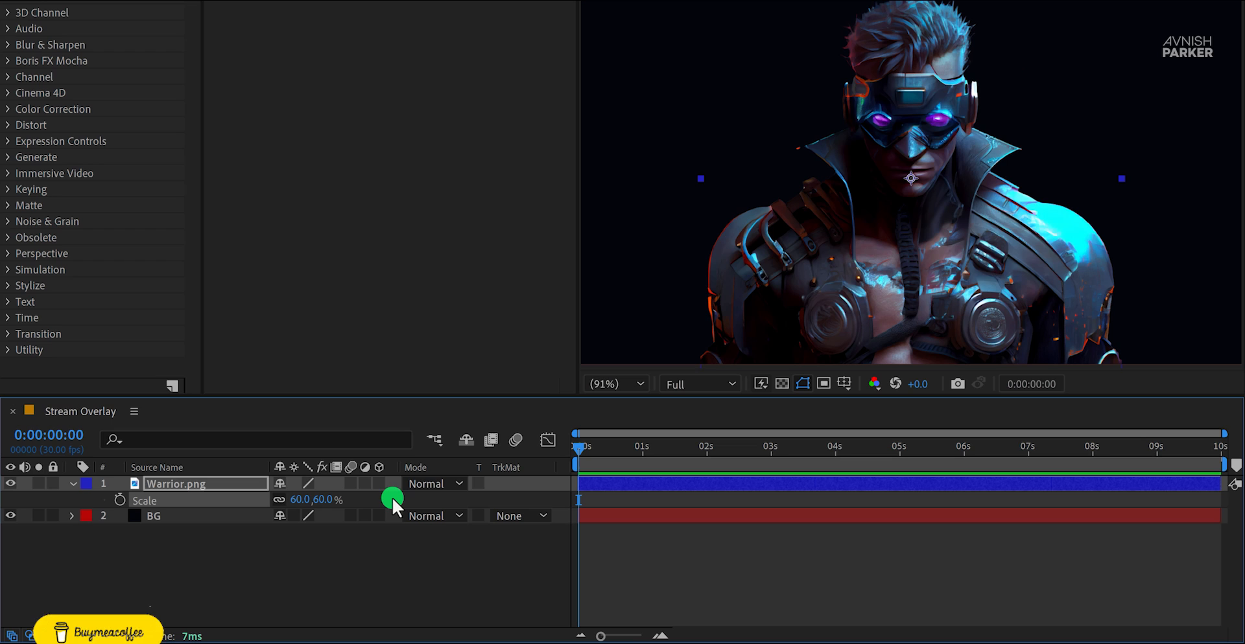
Step: Keyframe the Warrior.png Scale at 60% at 0 seconds and 65% at 0:00:02:00, and preview the animation
click(118, 500)
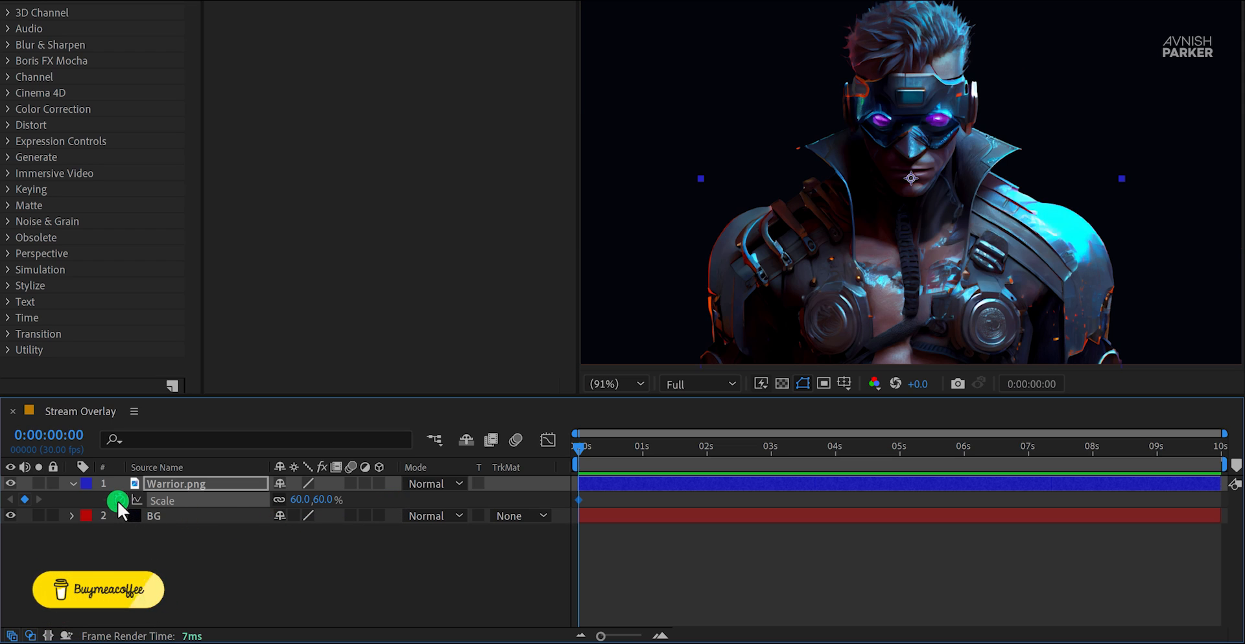
click(706, 454)
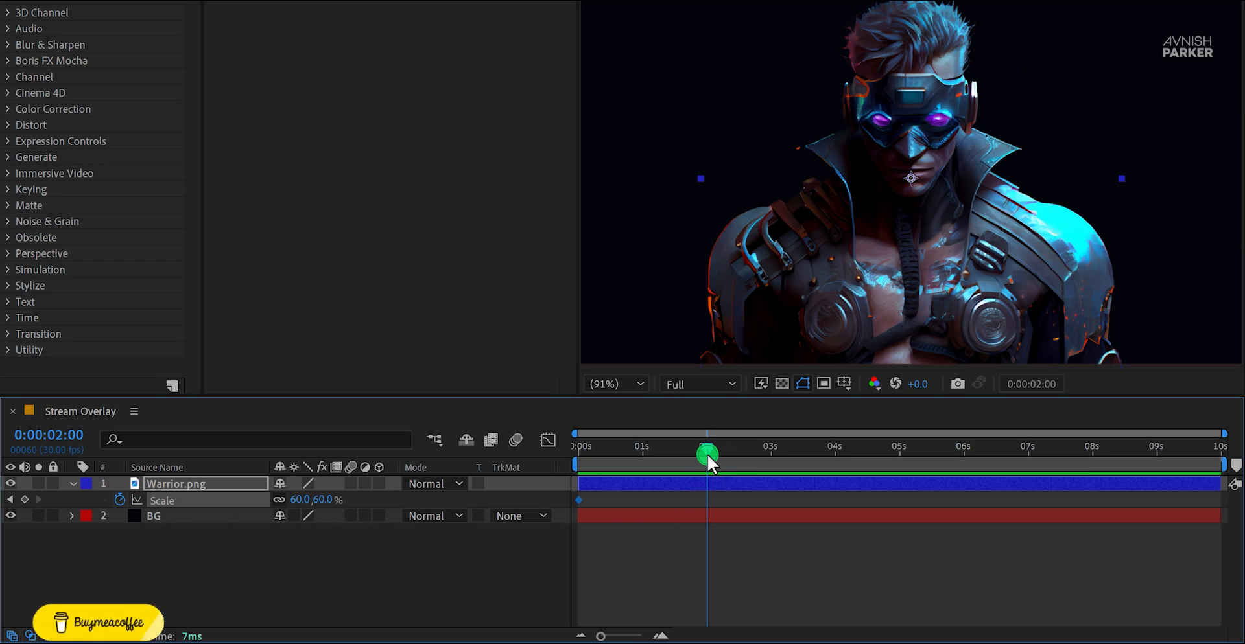
click(329, 500)
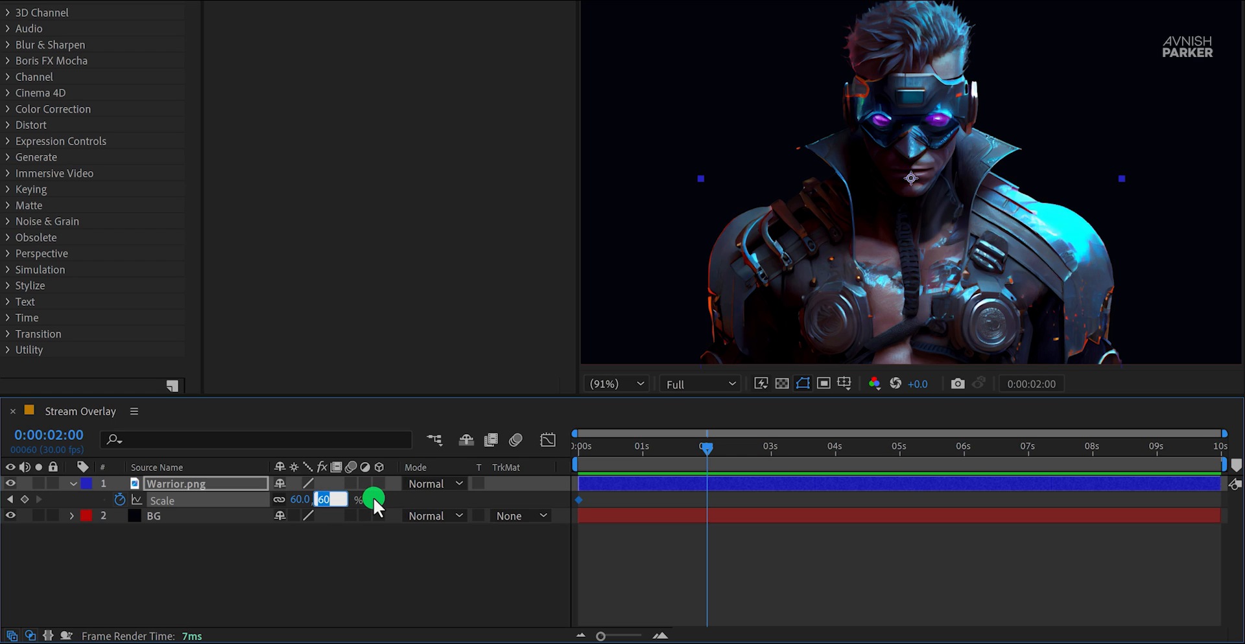
text(65)
key(Return)
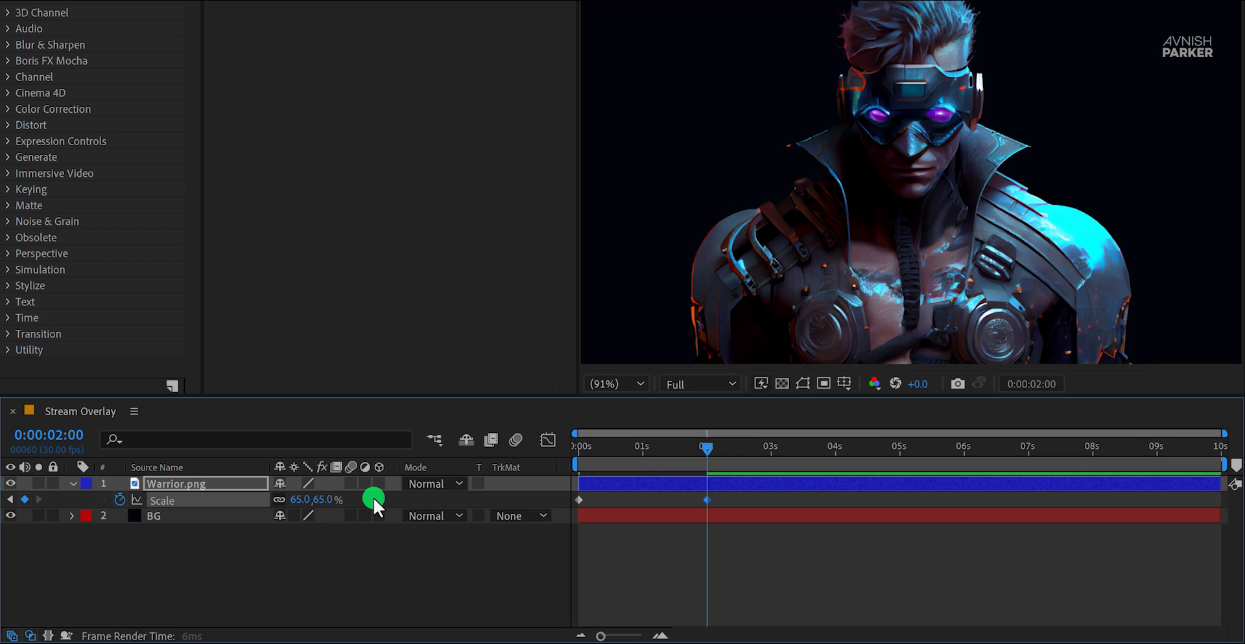
key(space)
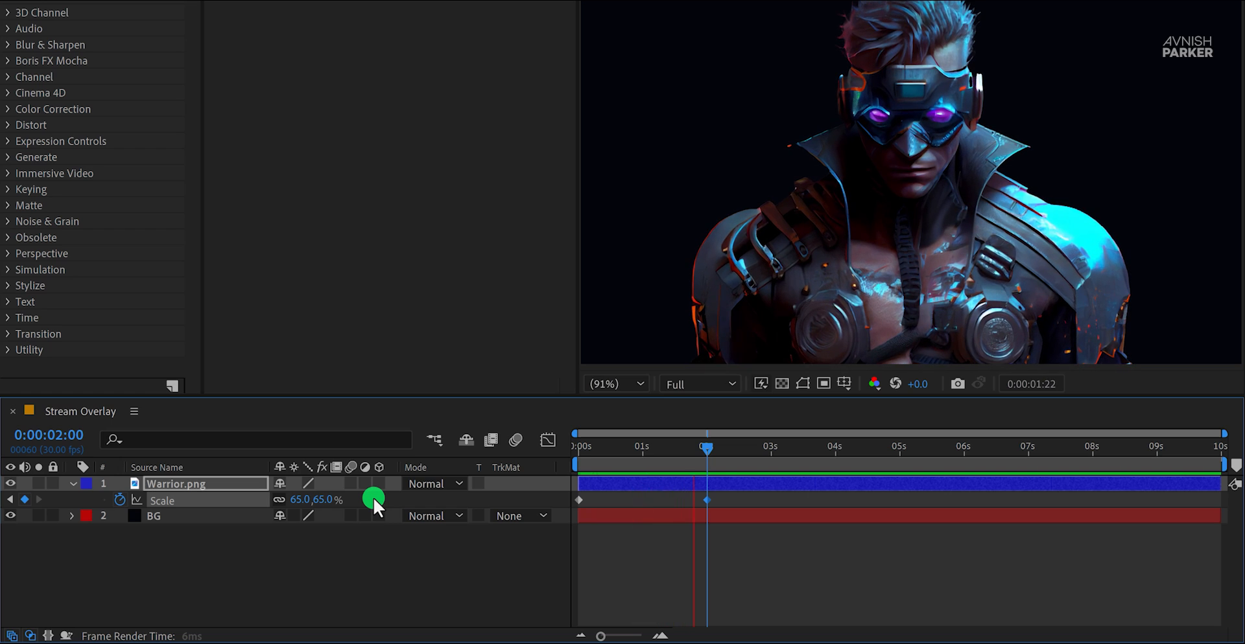
key(space)
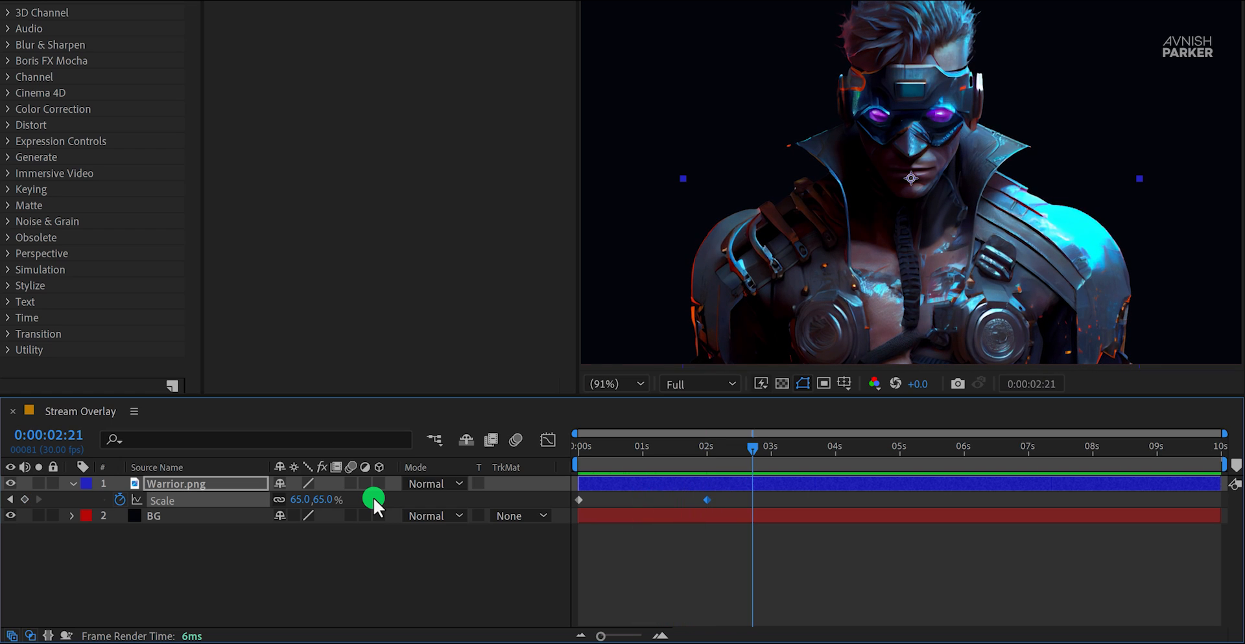
Step: Apply Easy Ease to both Scale keyframes of the Warrior.png layer
drag(729, 495, 576, 506)
right_click(577, 499)
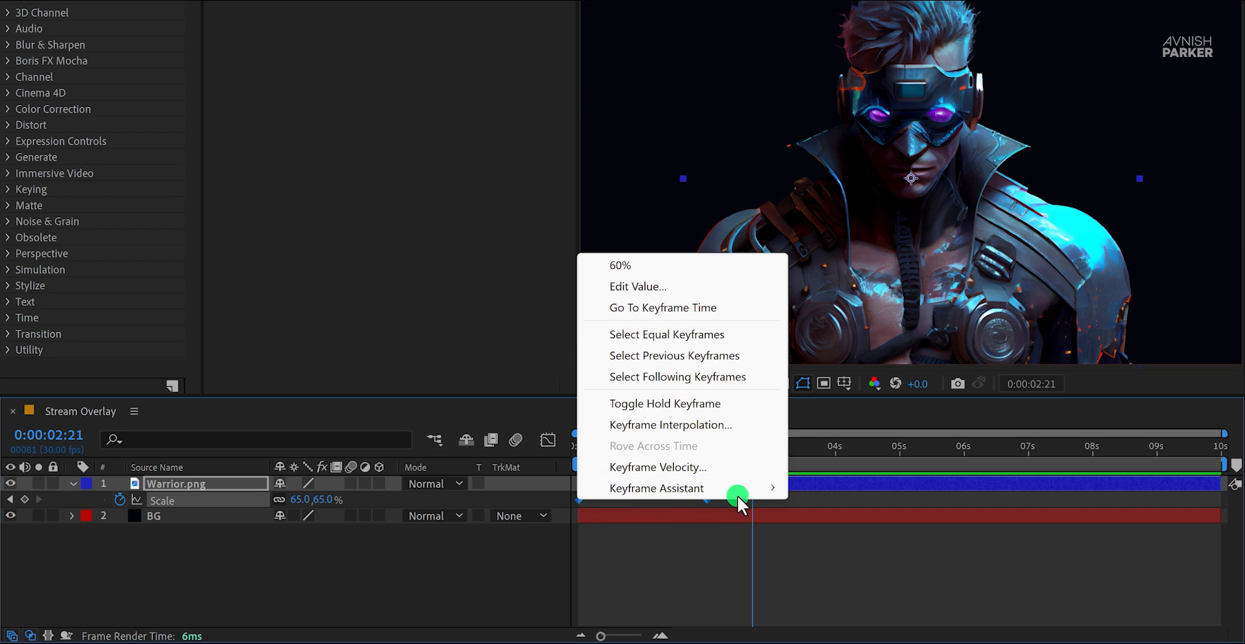
mouse_move(772, 493)
click(879, 342)
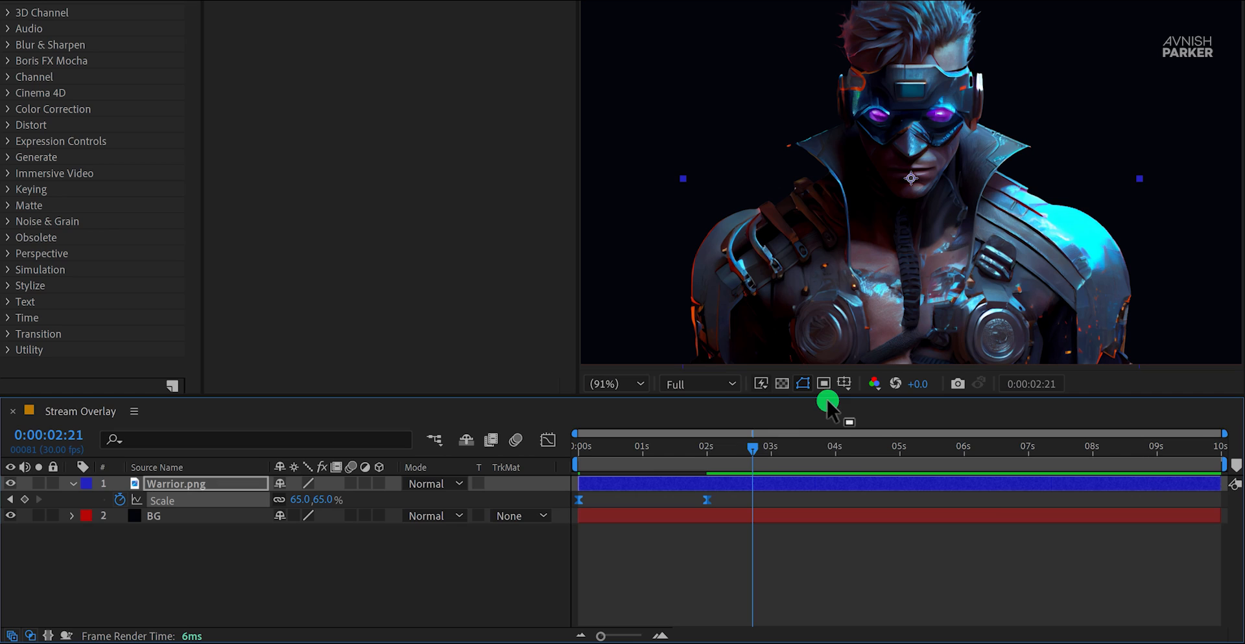
Step: Reshape the Scale speed graph into a sharp peak at about 1 second by lengthening both keyframes' influence, and preview the motion
click(550, 444)
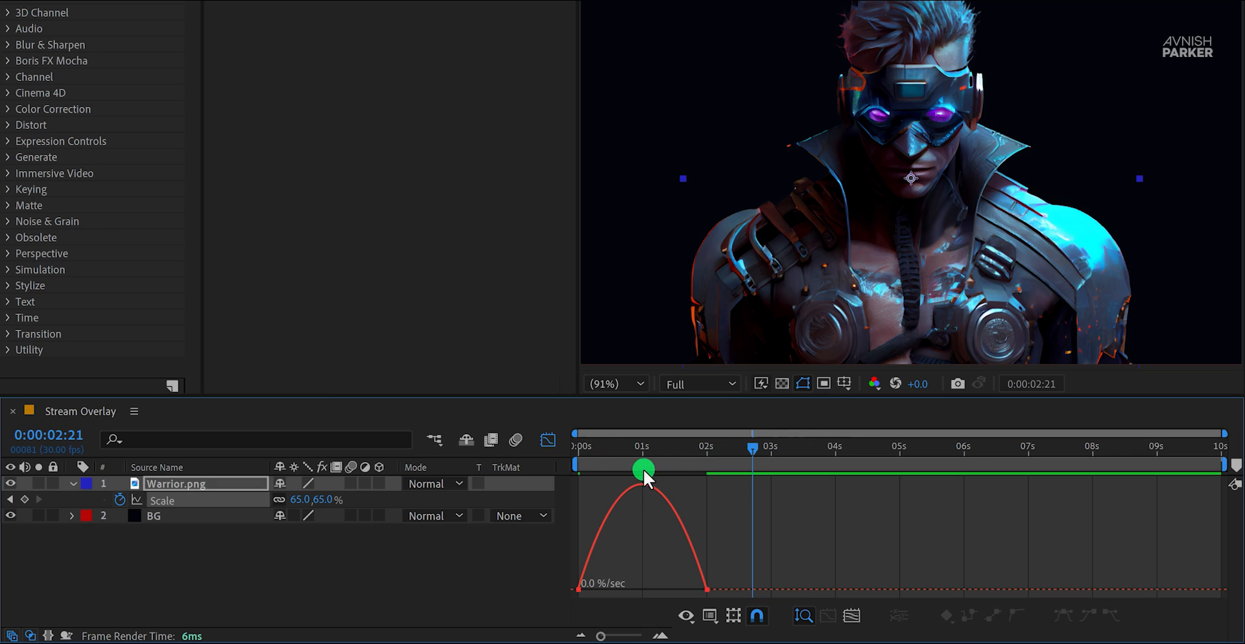
right_click(645, 521)
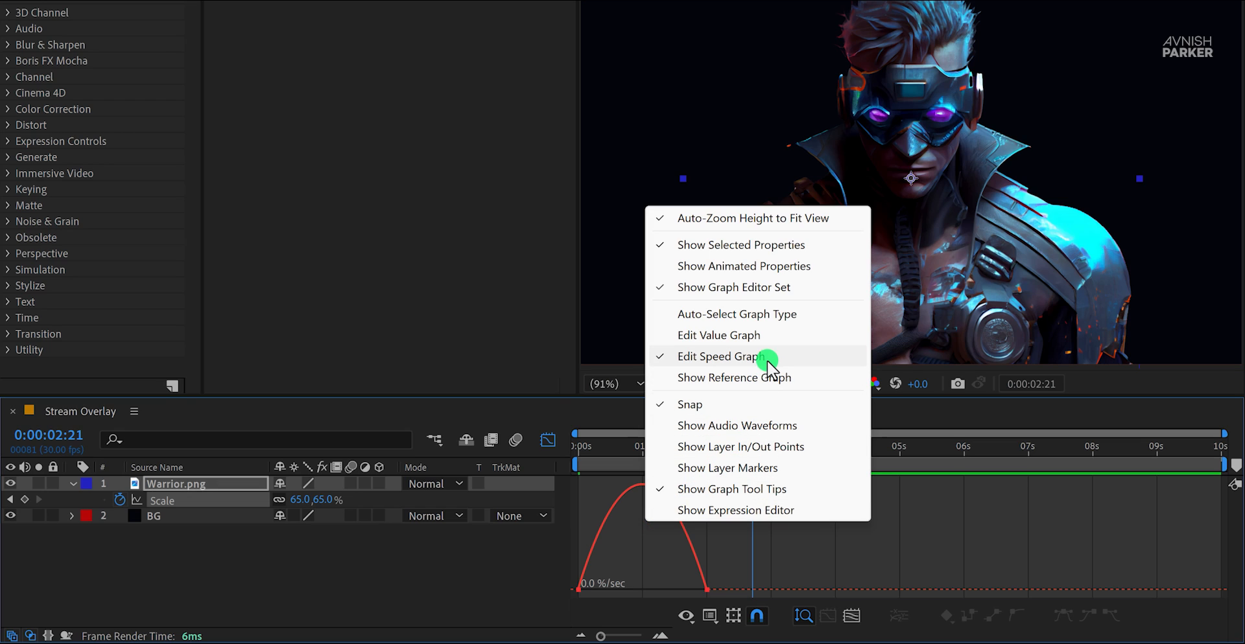
click(711, 577)
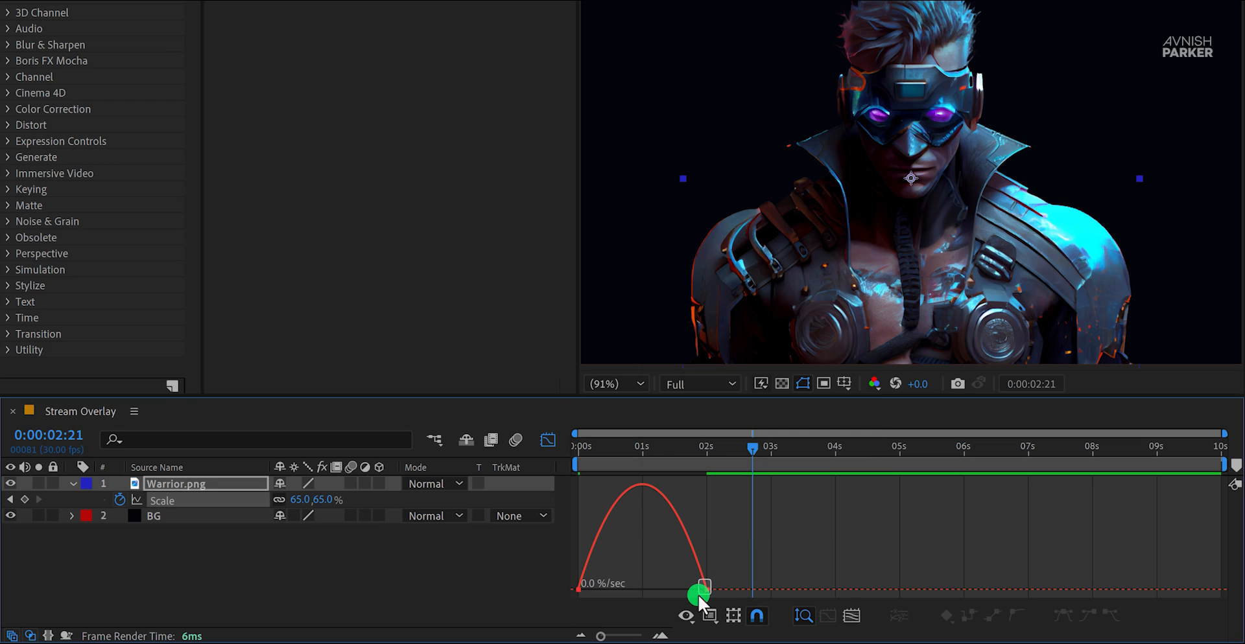
drag(698, 594, 632, 589)
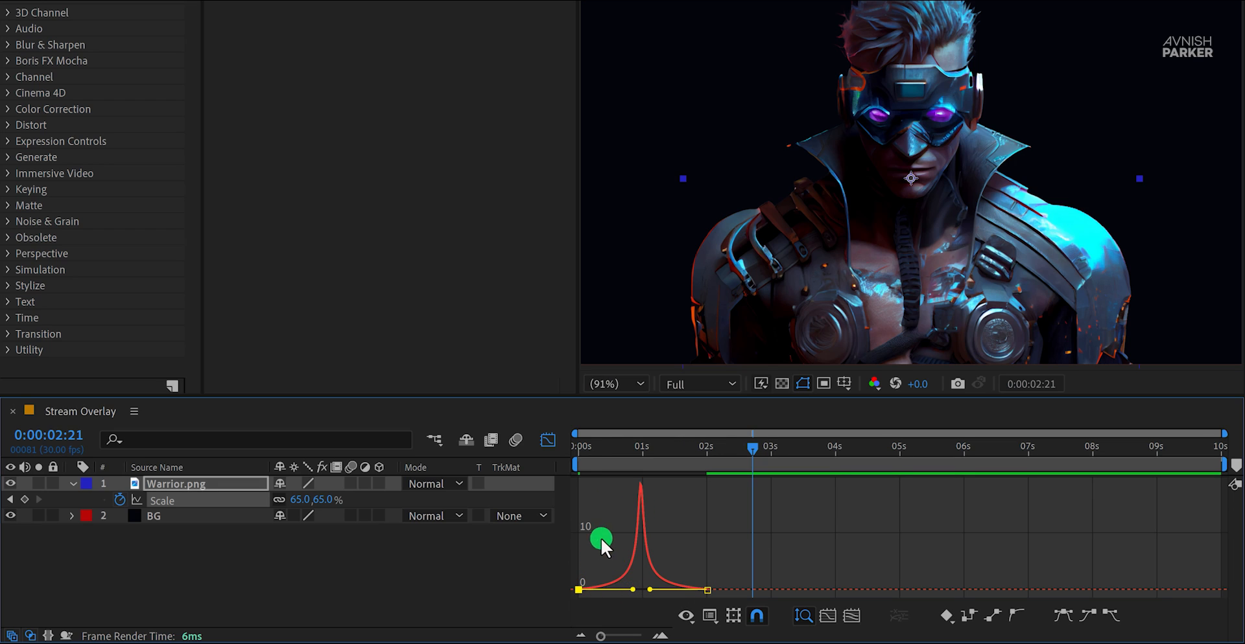
click(543, 442)
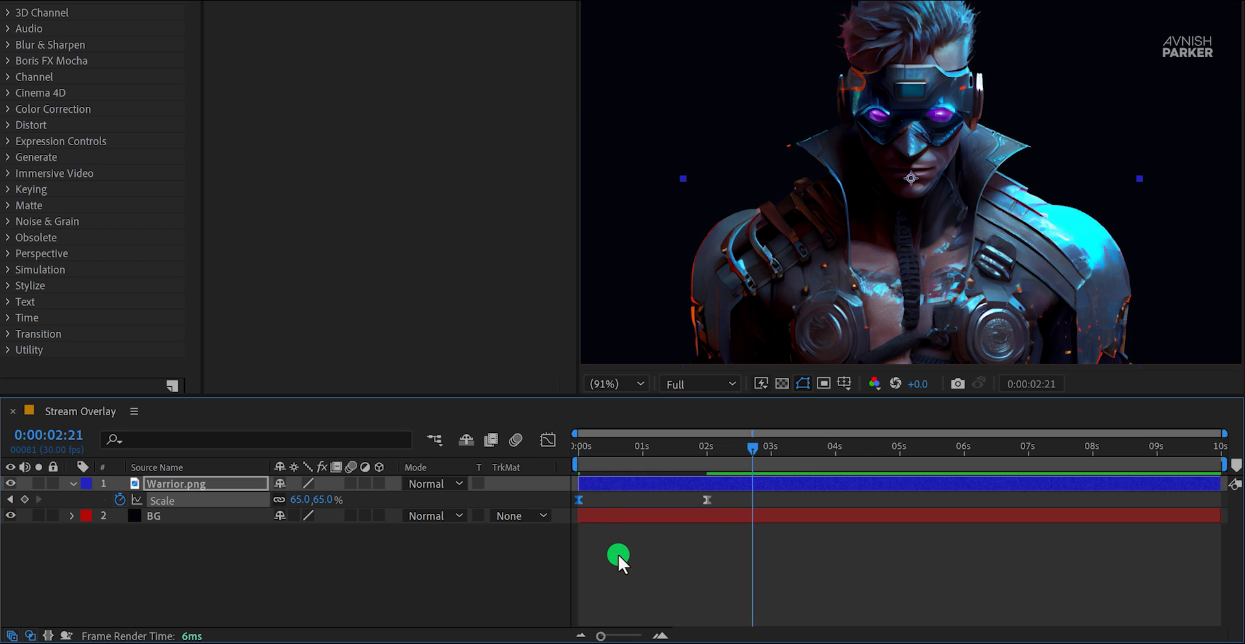
key(space)
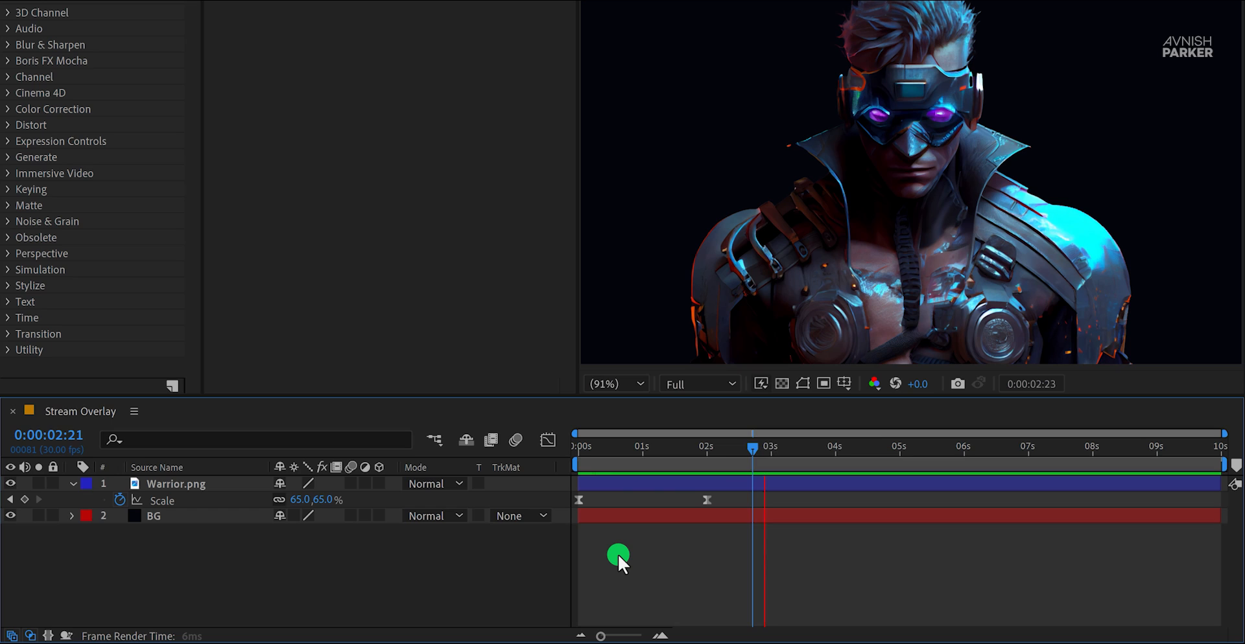
key(space)
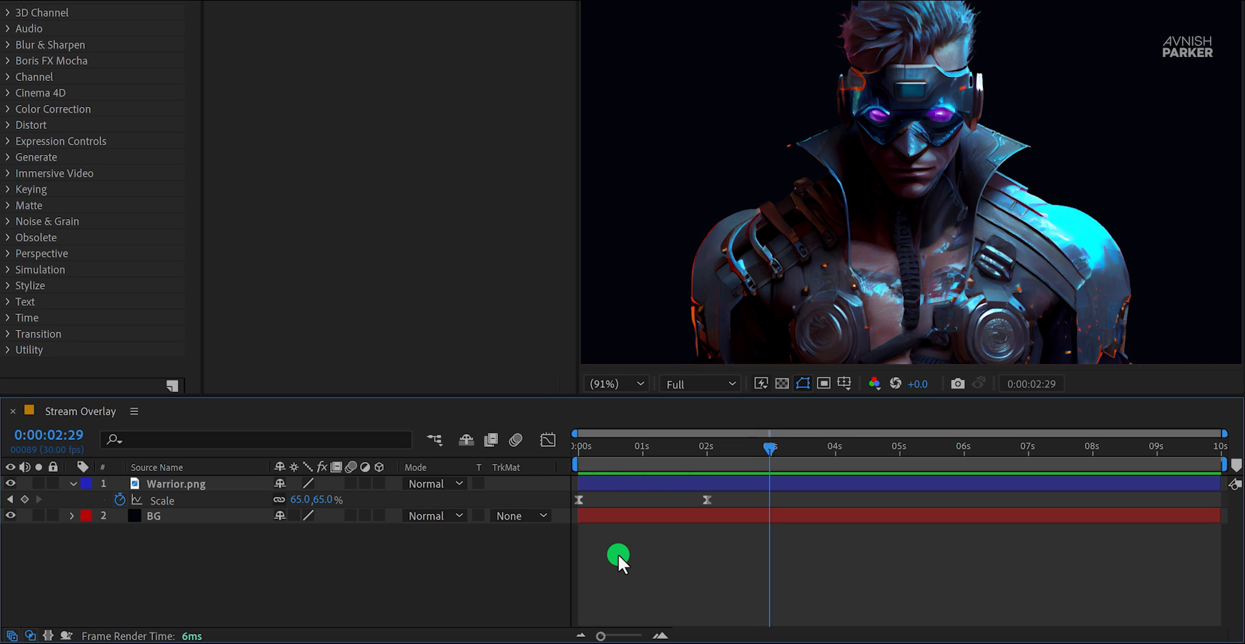
Step: Add the expression loopOut("pingpong") to the Warrior.png Scale property and preview the loop
alt+click(117, 500)
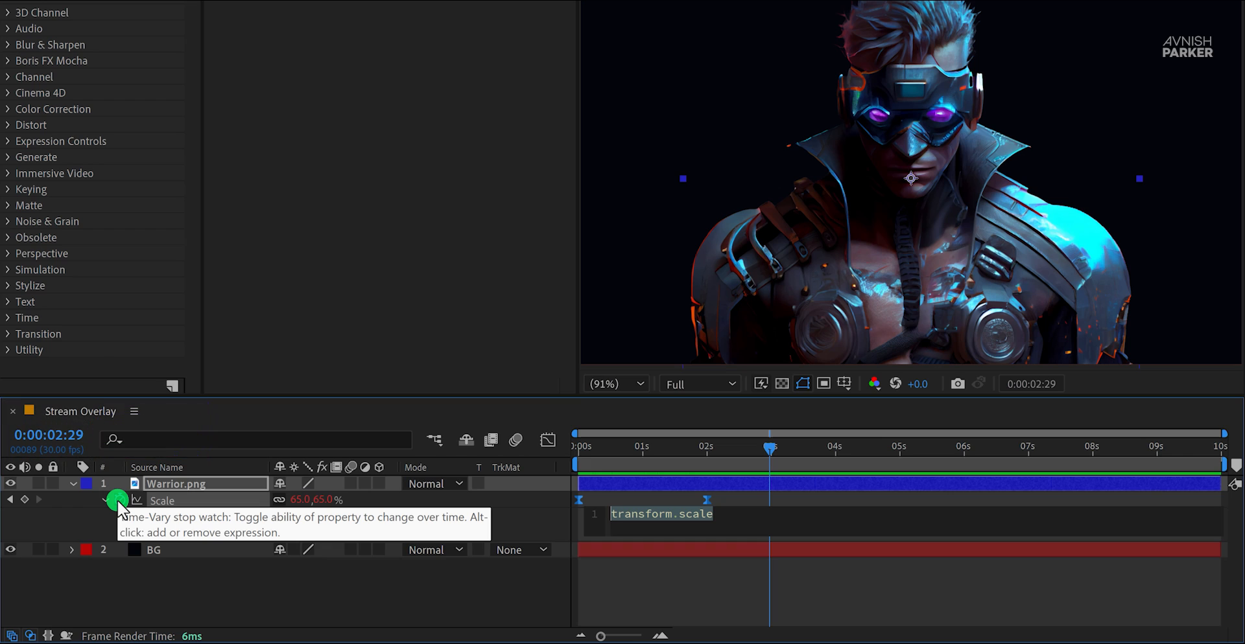
text(loop)
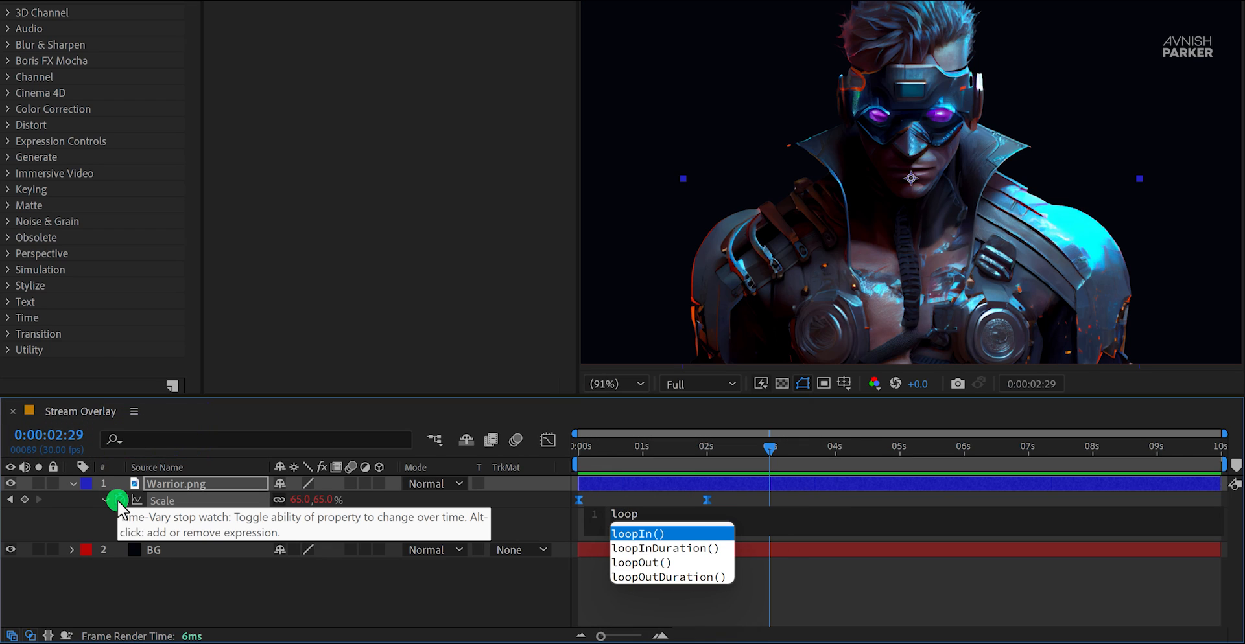
key(Down)
key(Down)
key(Return)
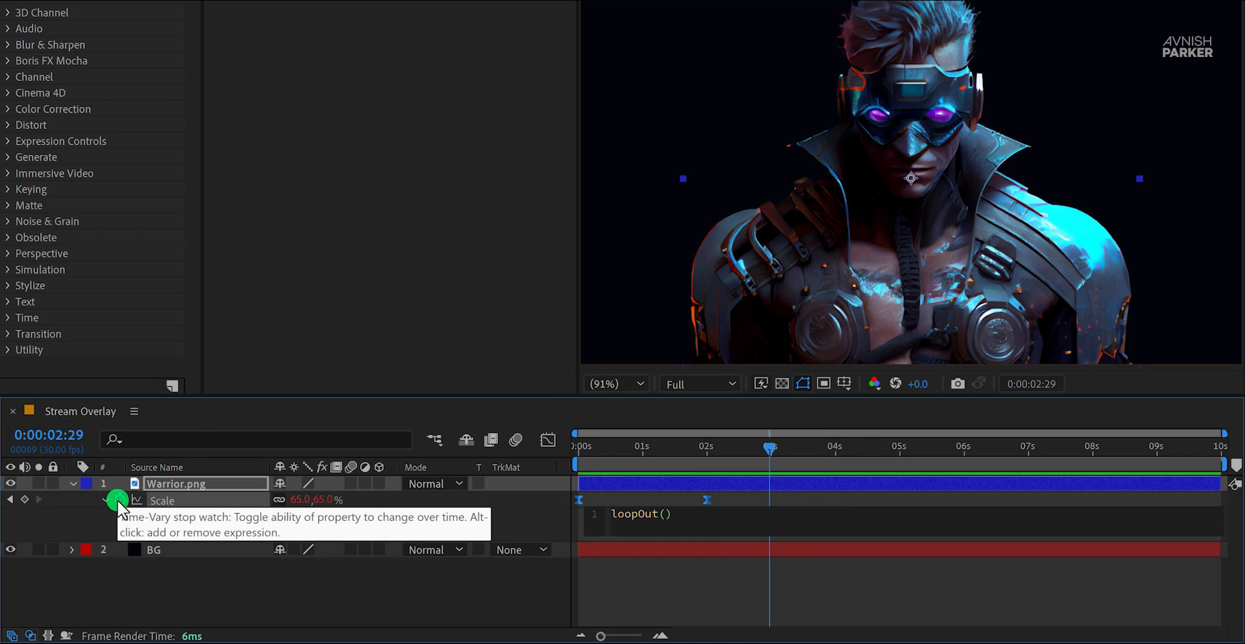
text(")
key(Down)
key(Down)
key(Down)
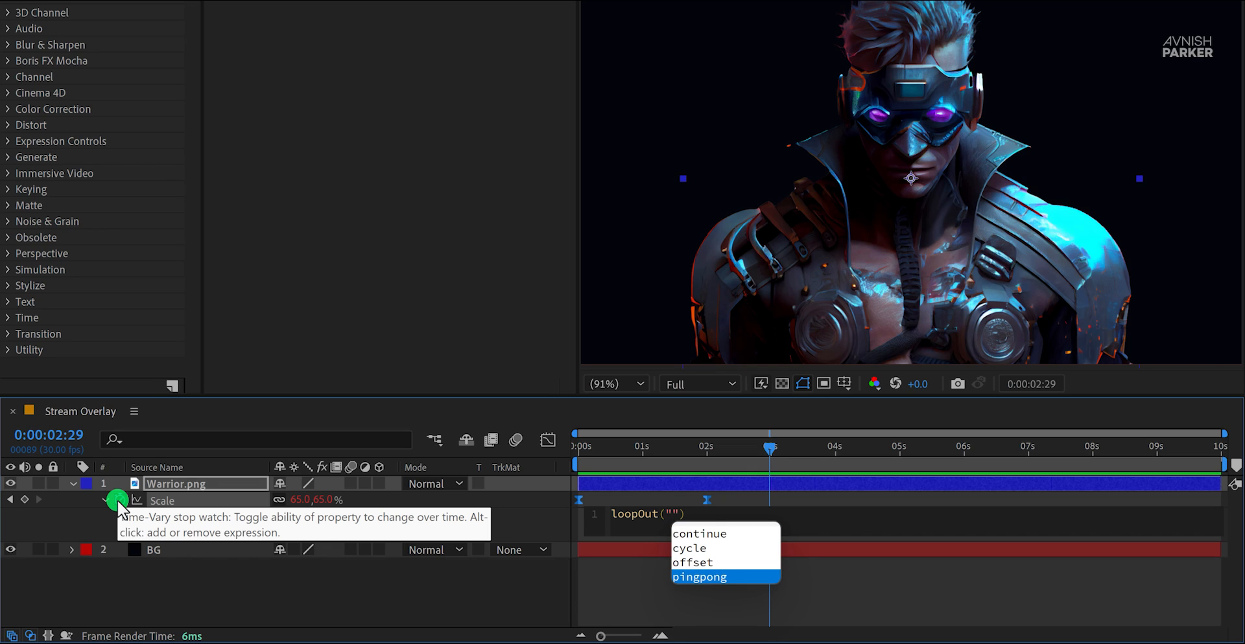
key(Escape)
key(KP_Enter)
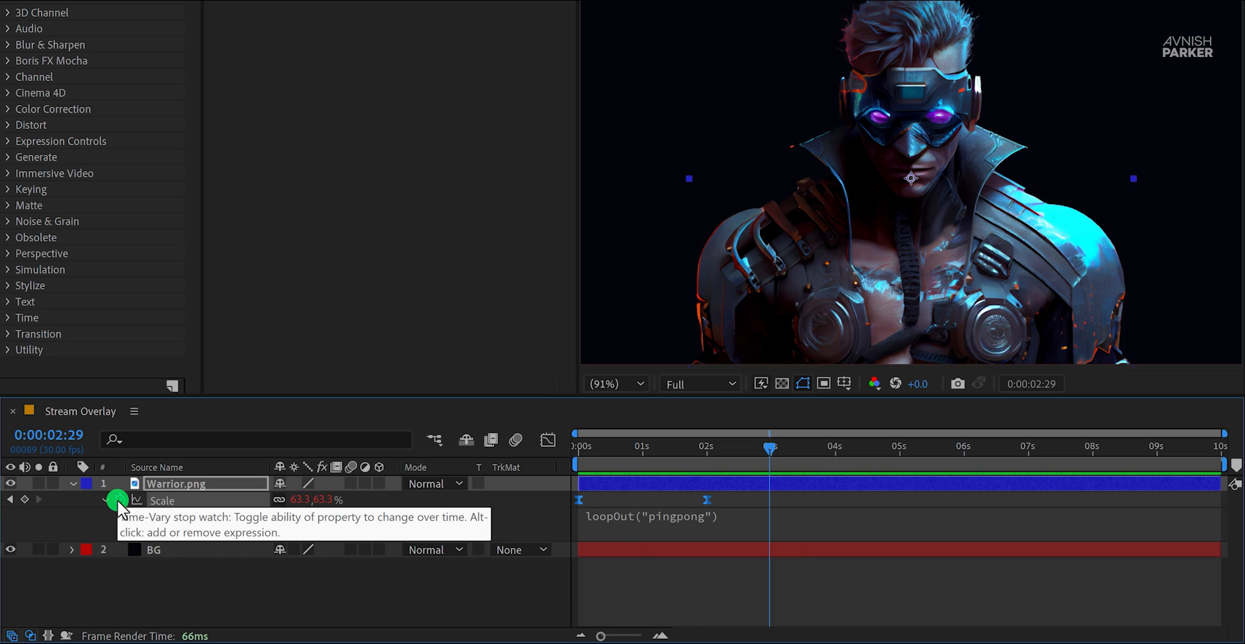
key(space)
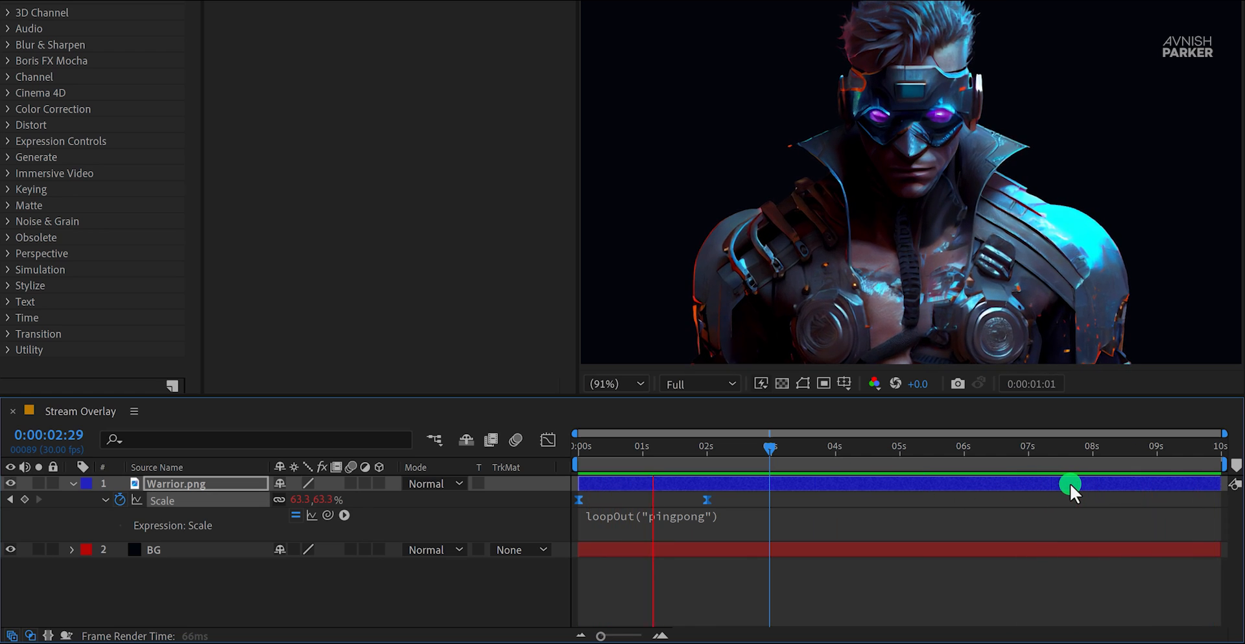
Step: Move the second Scale keyframe of Warrior.png to 0:00:05:00 and preview the slower loop
drag(727, 444, 896, 454)
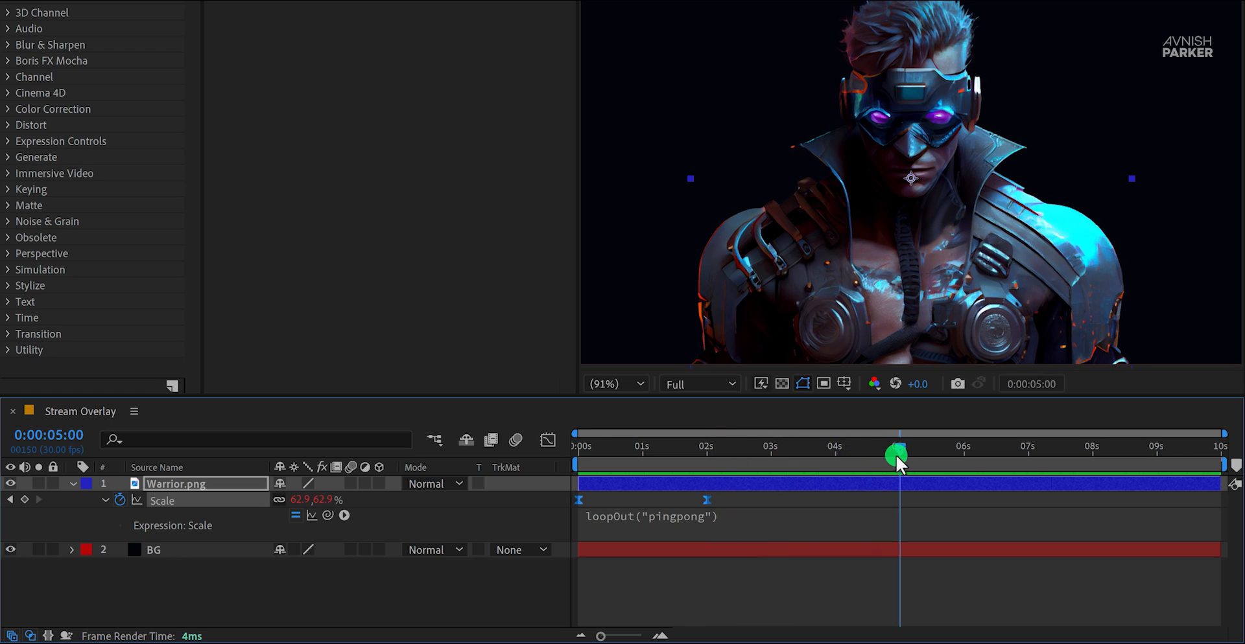
drag(722, 500, 890, 500)
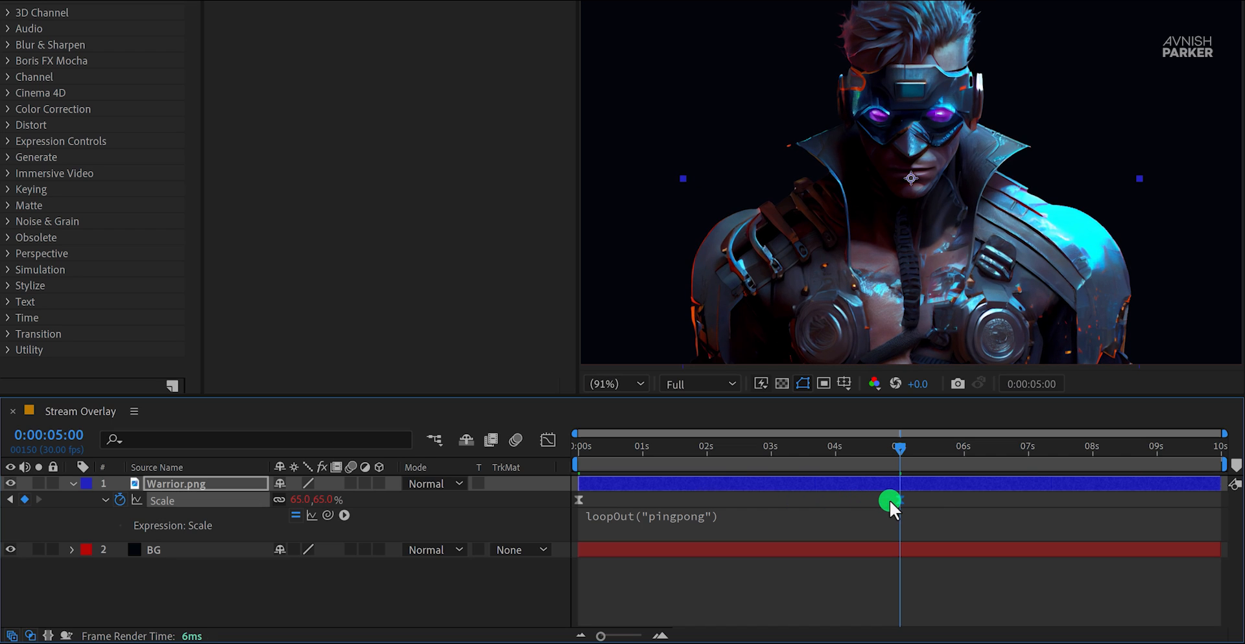
key(space)
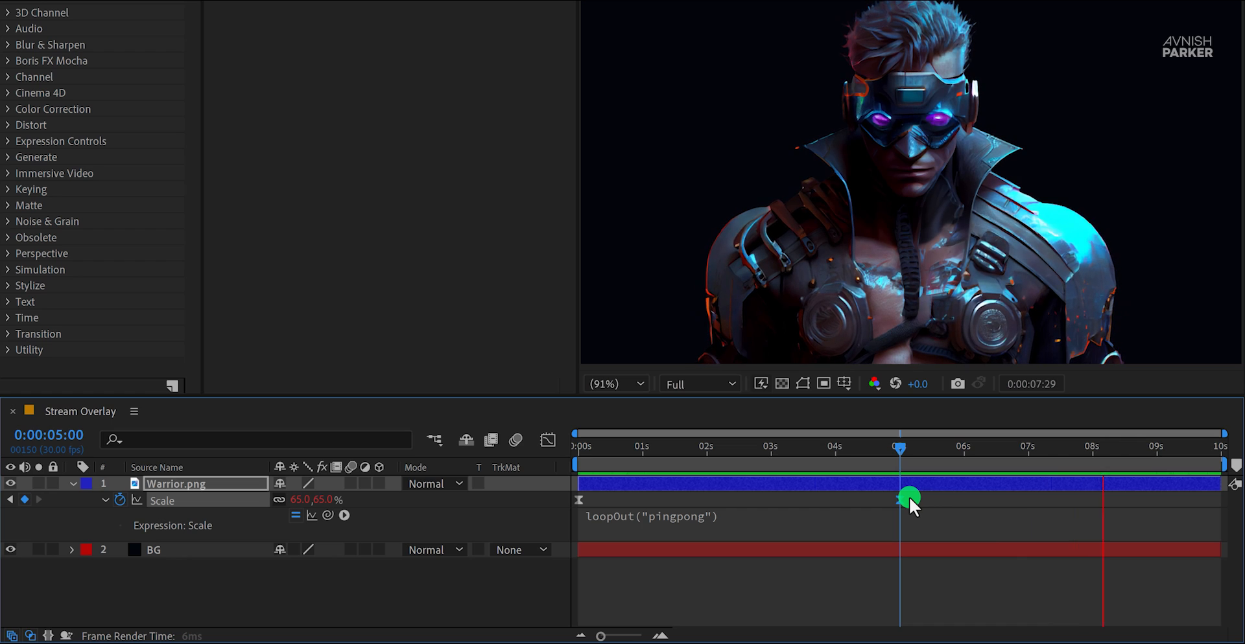
key(space)
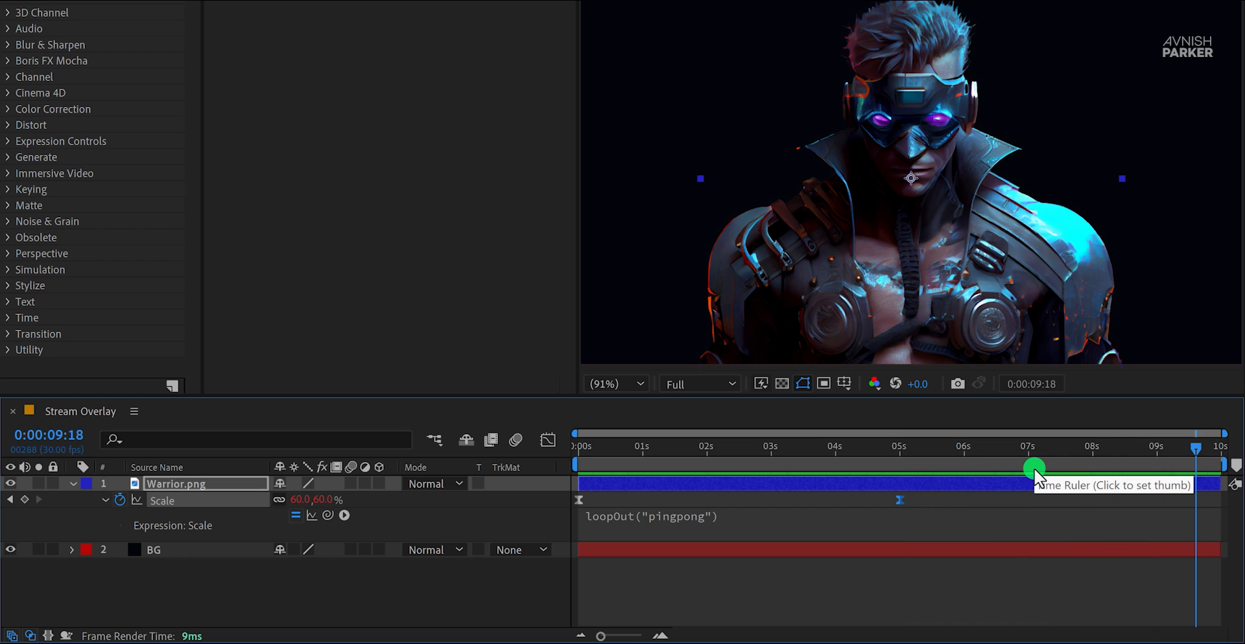
Step: Move the second Scale keyframe of Warrior.png to 0:00:02:17 and preview the faster loop
drag(1196, 454, 1223, 454)
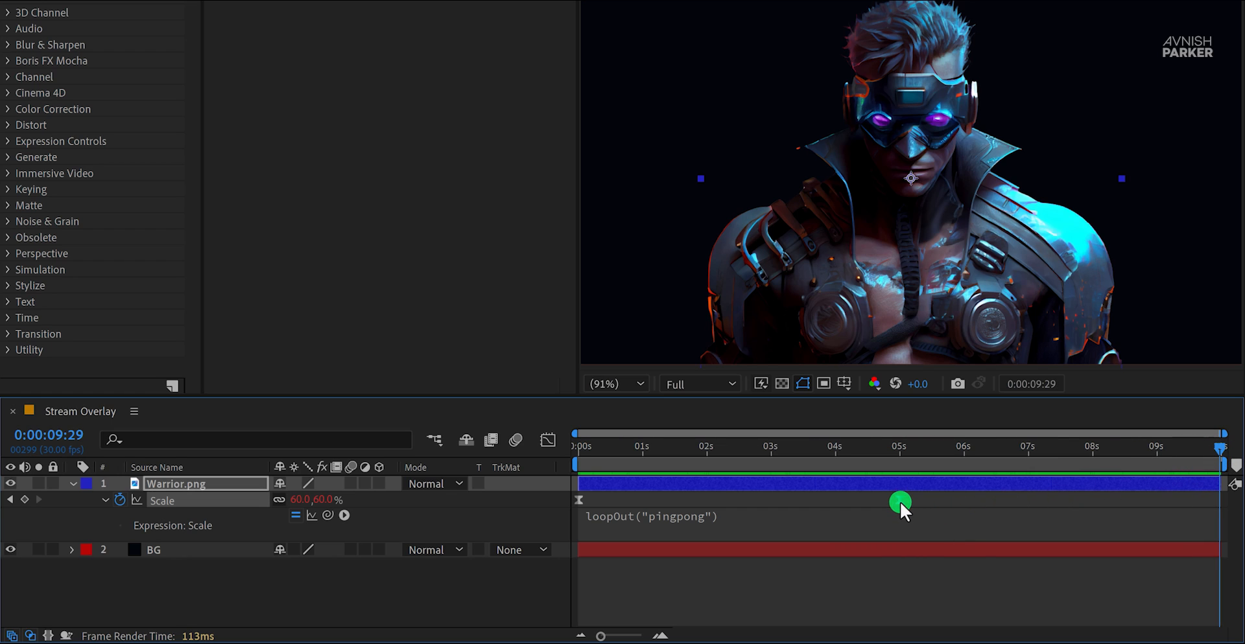
drag(900, 502, 771, 500)
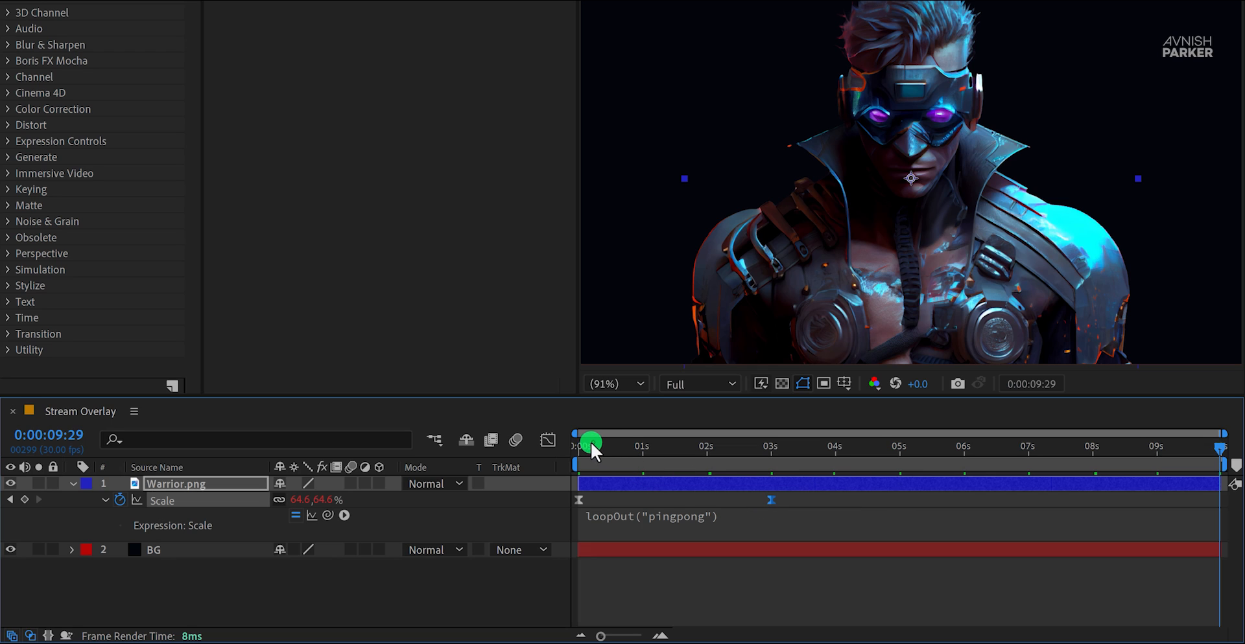
drag(589, 443, 1222, 473)
drag(770, 502, 741, 498)
drag(750, 459, 741, 449)
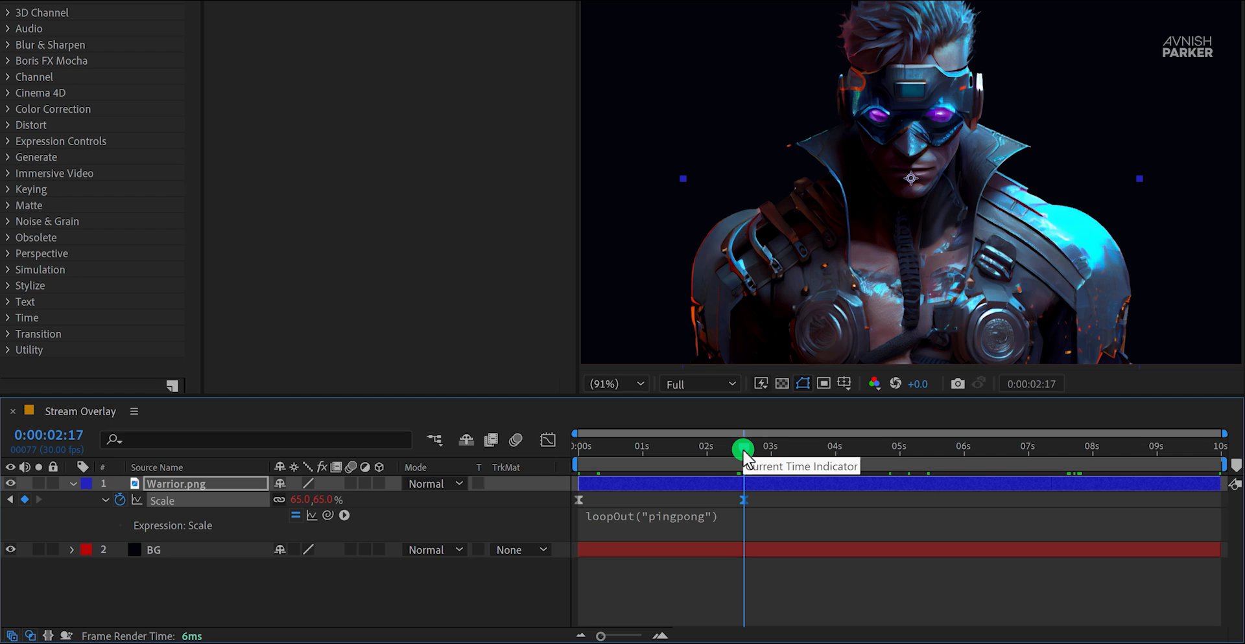
key(space)
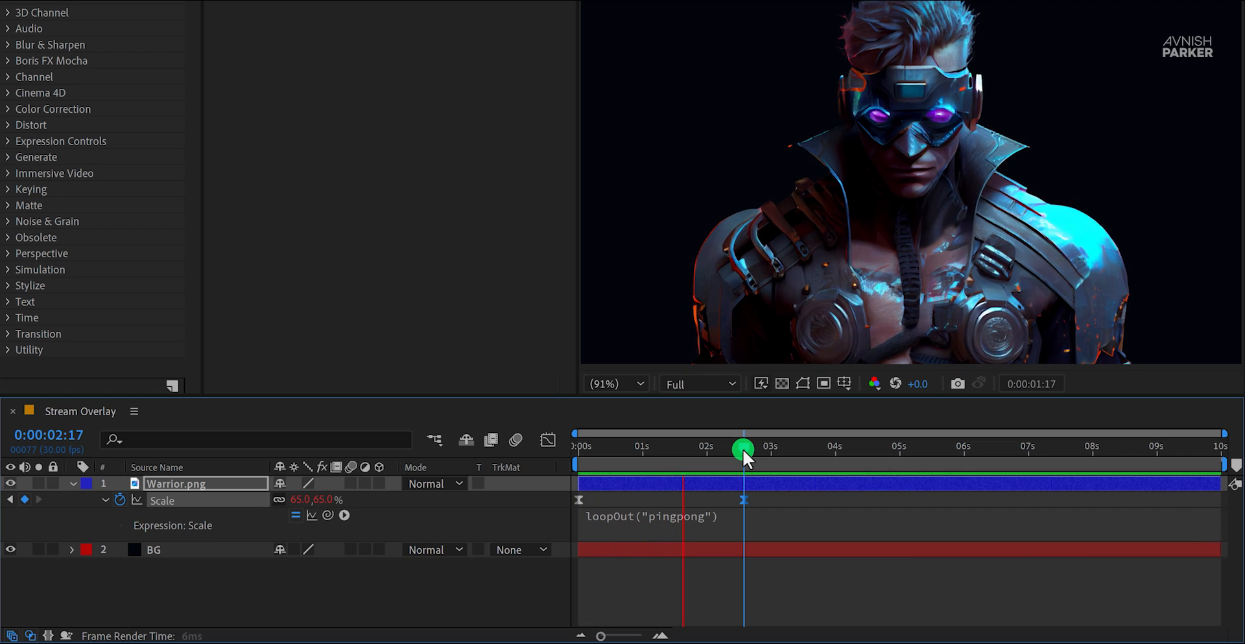
key(space)
drag(676, 451, 623, 466)
click(365, 608)
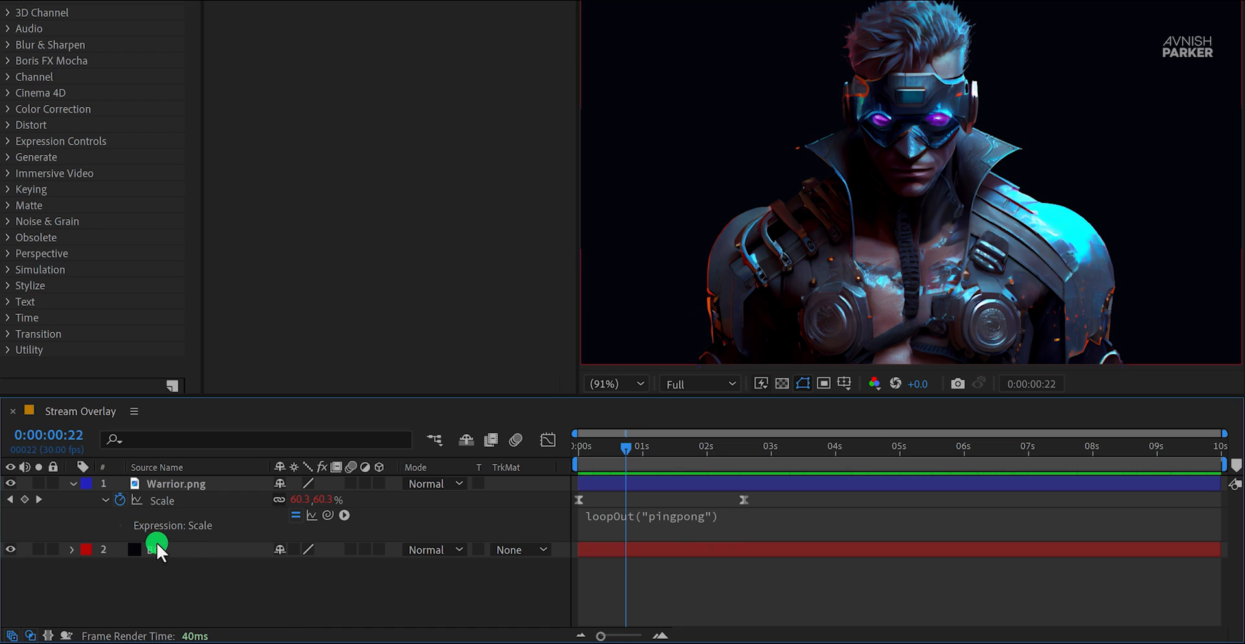
Step: Collapse the Warrior.png layer's properties and add an adjustment layer named Tint above it
click(150, 484)
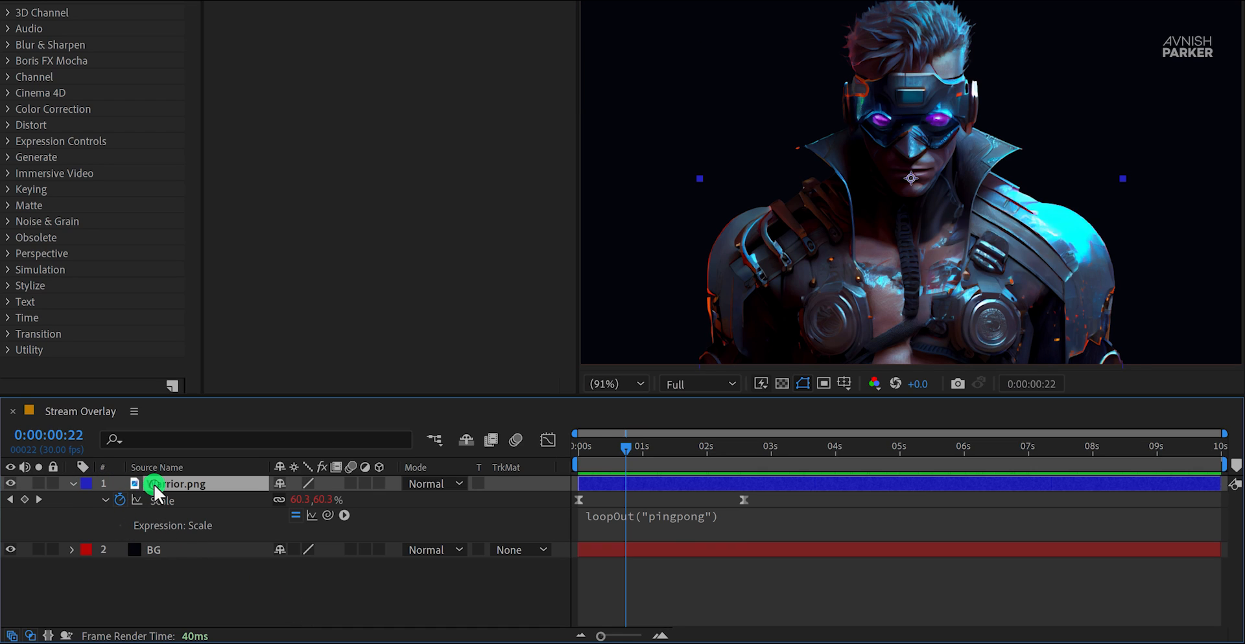
key(t)
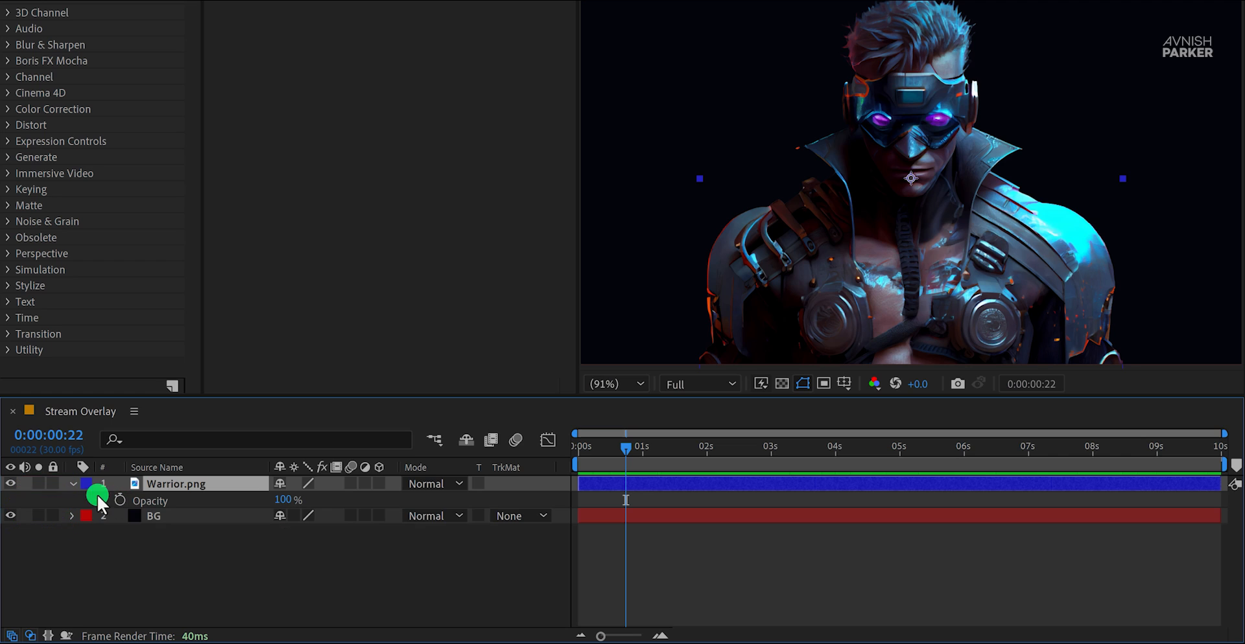
click(75, 483)
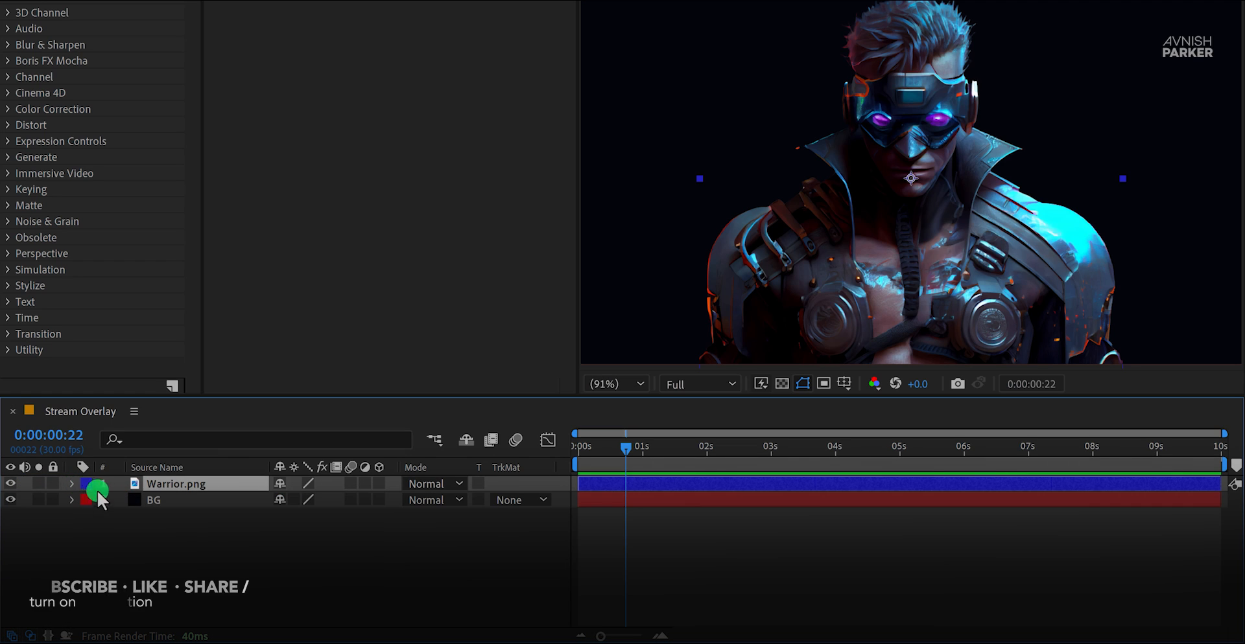
click(200, 524)
right_click(200, 524)
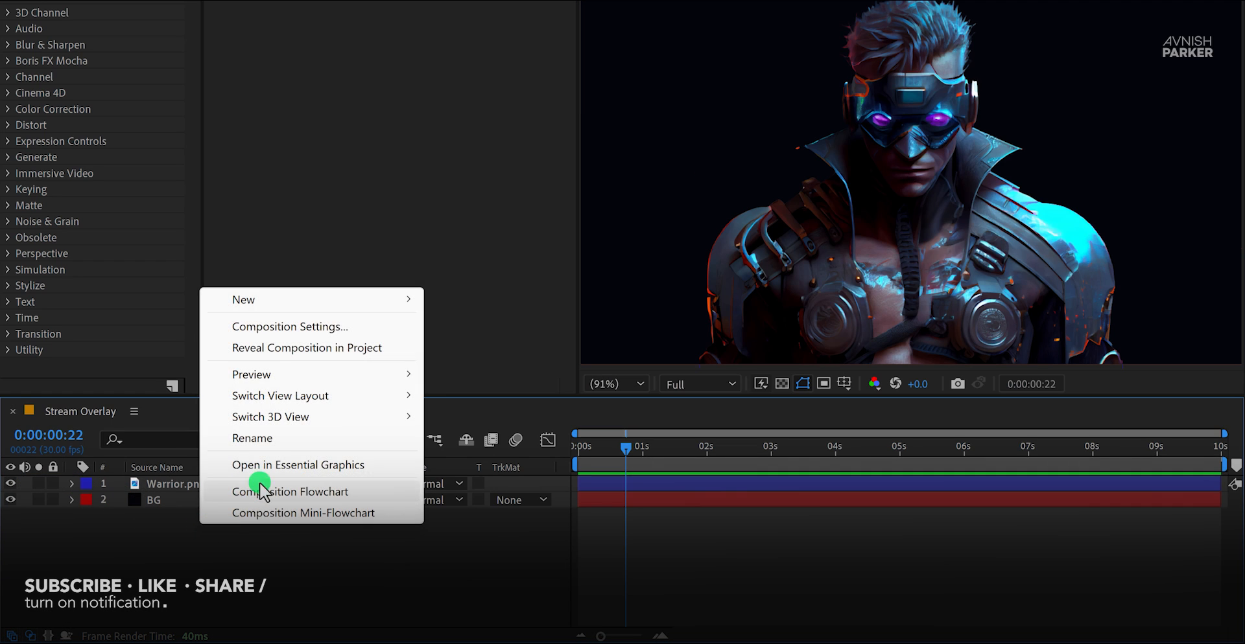
mouse_move(318, 302)
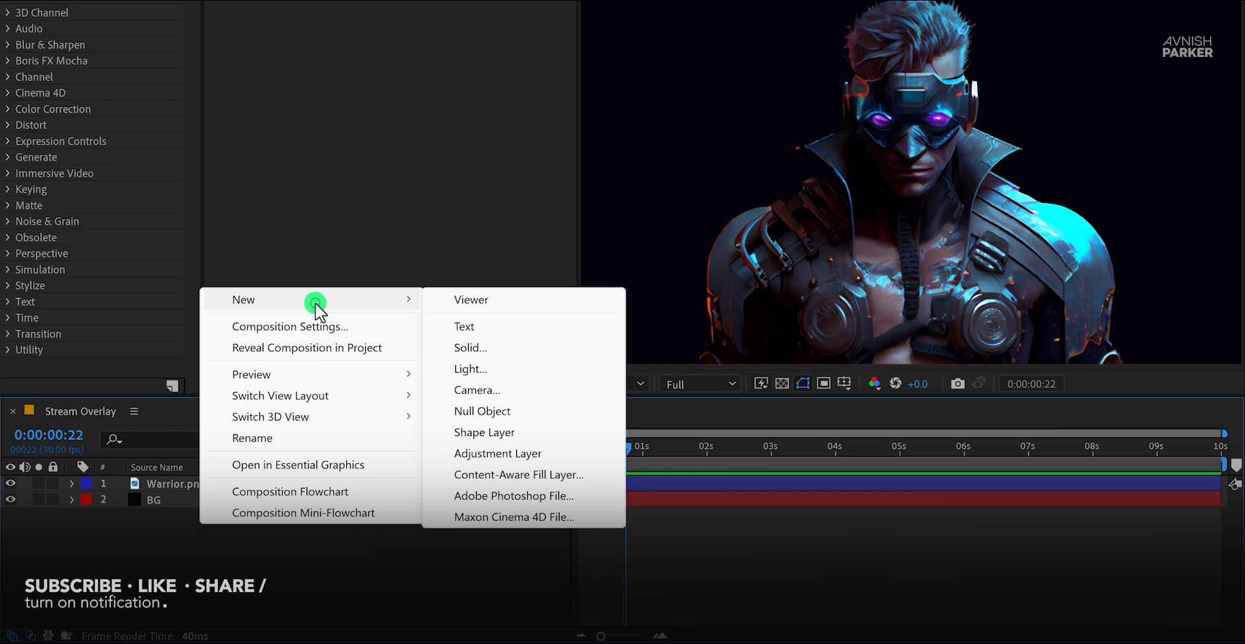
click(556, 447)
key(Return)
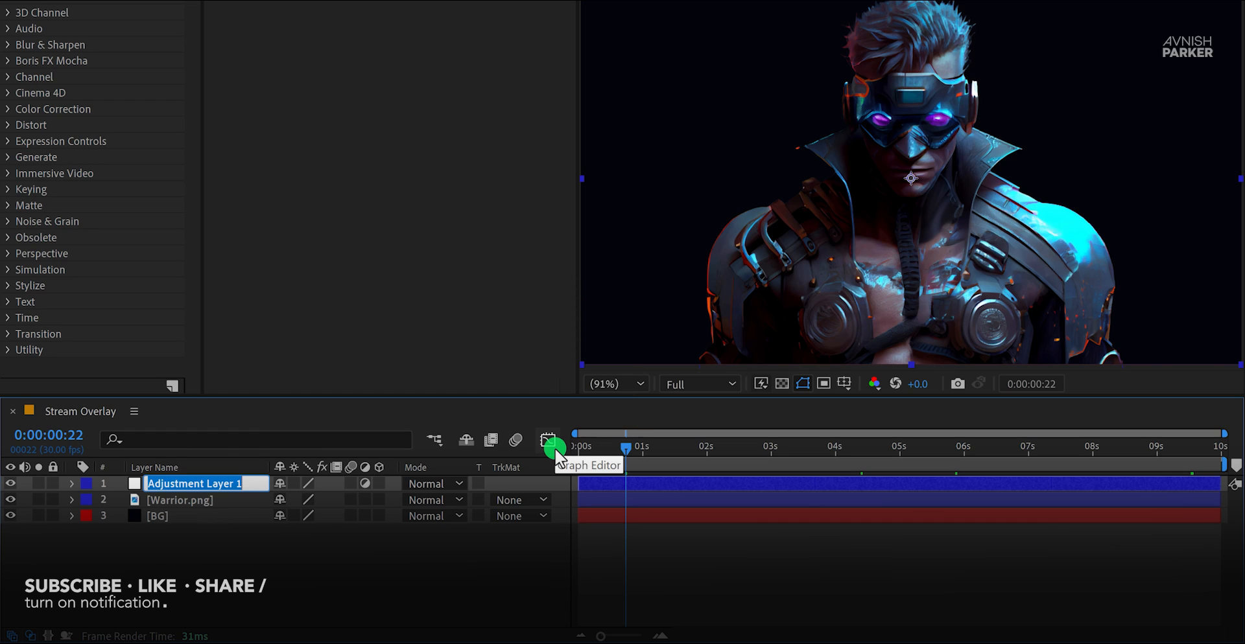
text(Tint)
key(Return)
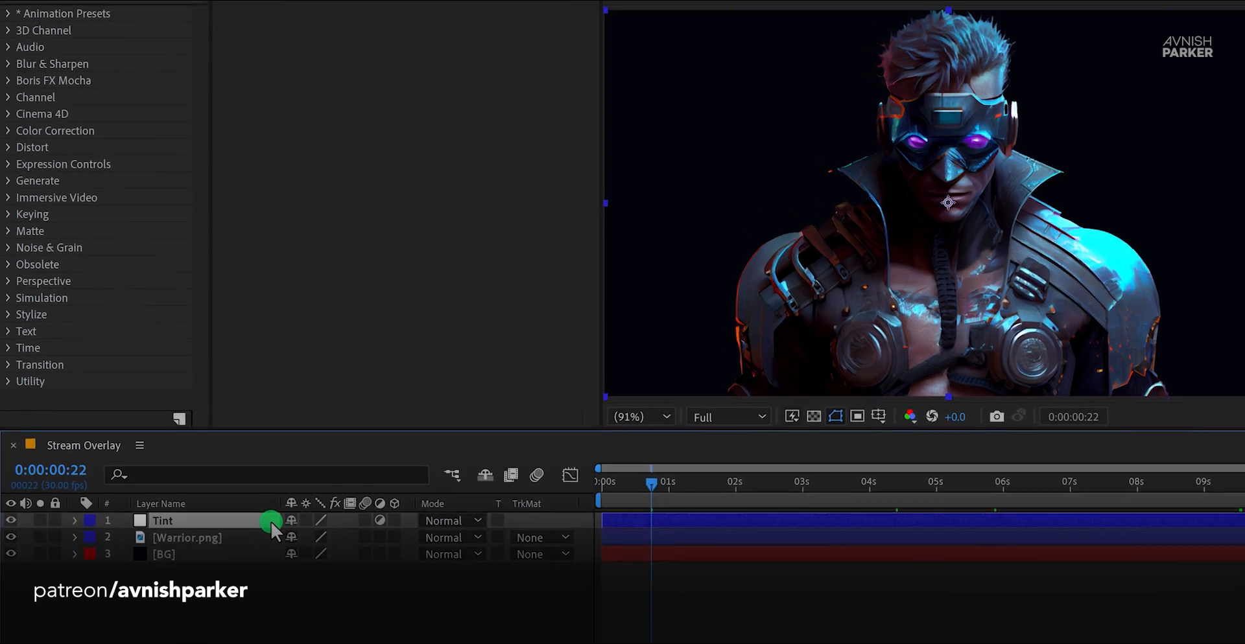
Step: Apply the Tint effect to the Tint adjustment layer and set Map White To to red EB2121
click(90, 33)
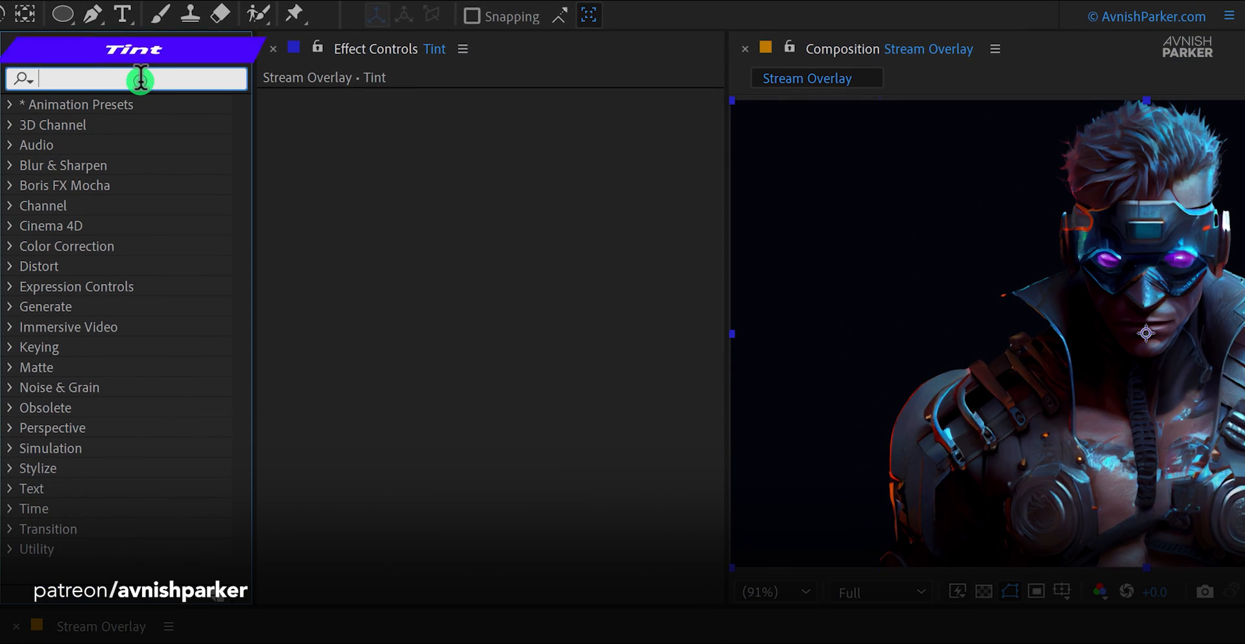
text(tint)
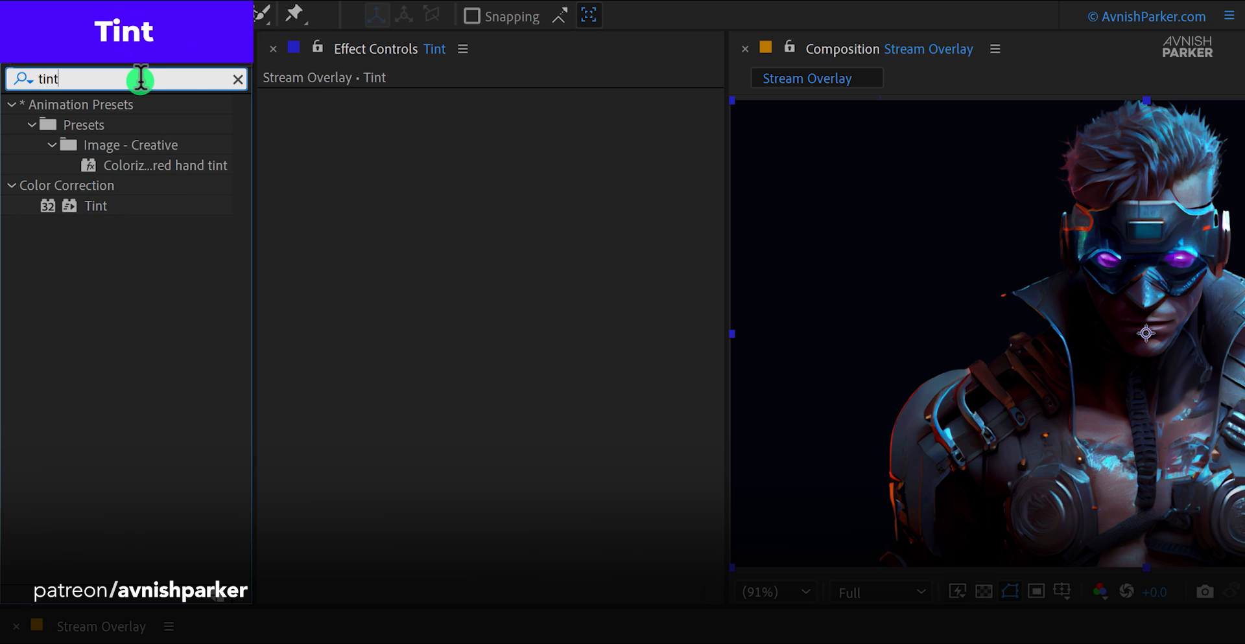
drag(129, 217, 379, 219)
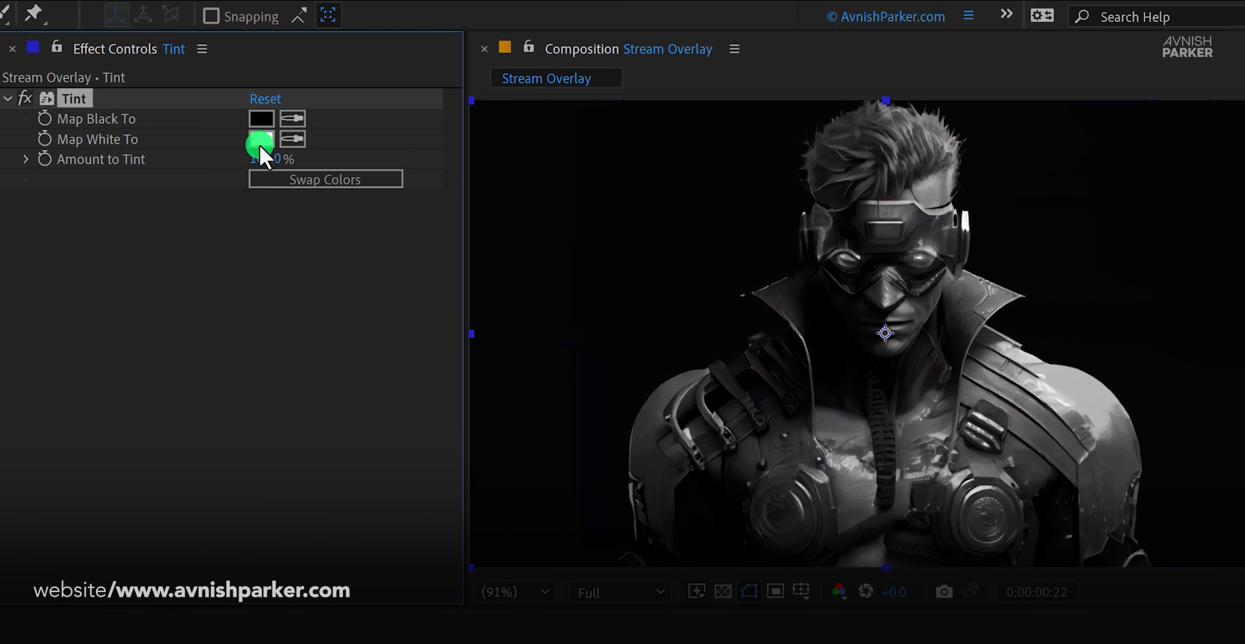
click(260, 142)
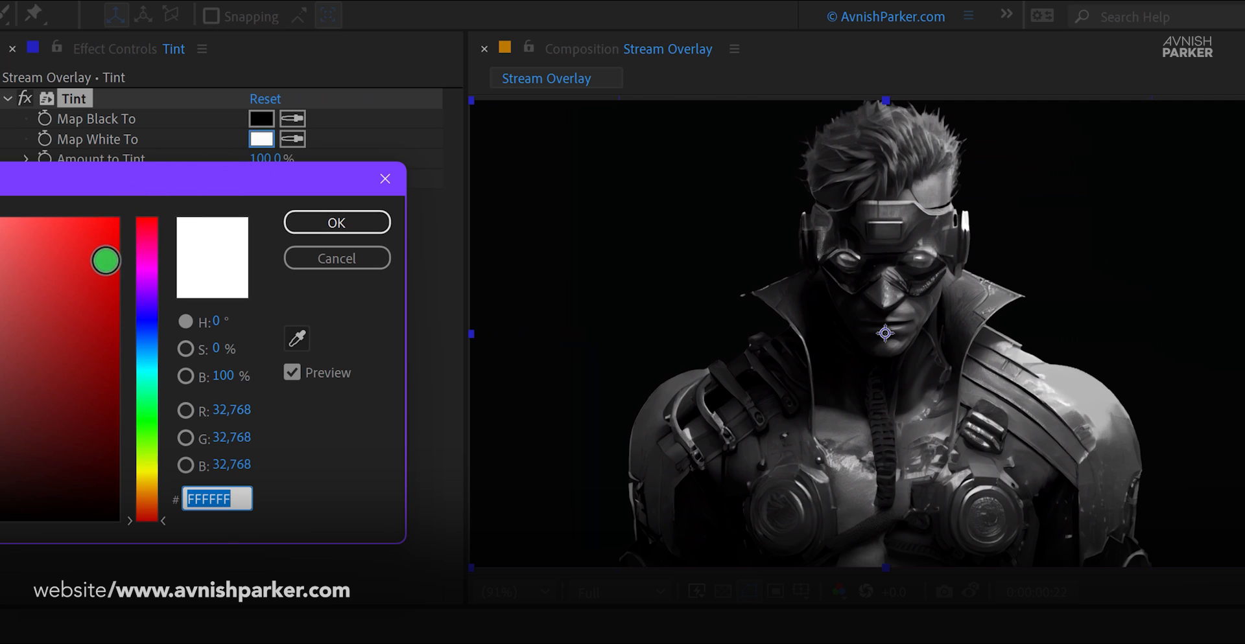
drag(106, 261, 75, 240)
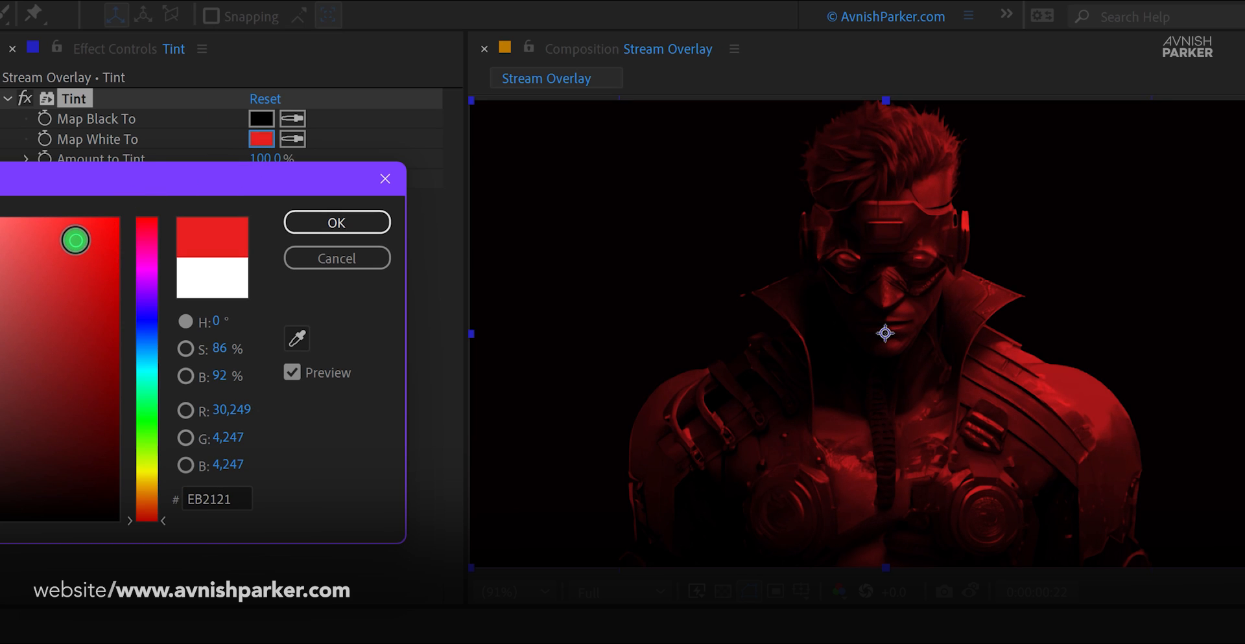
click(334, 223)
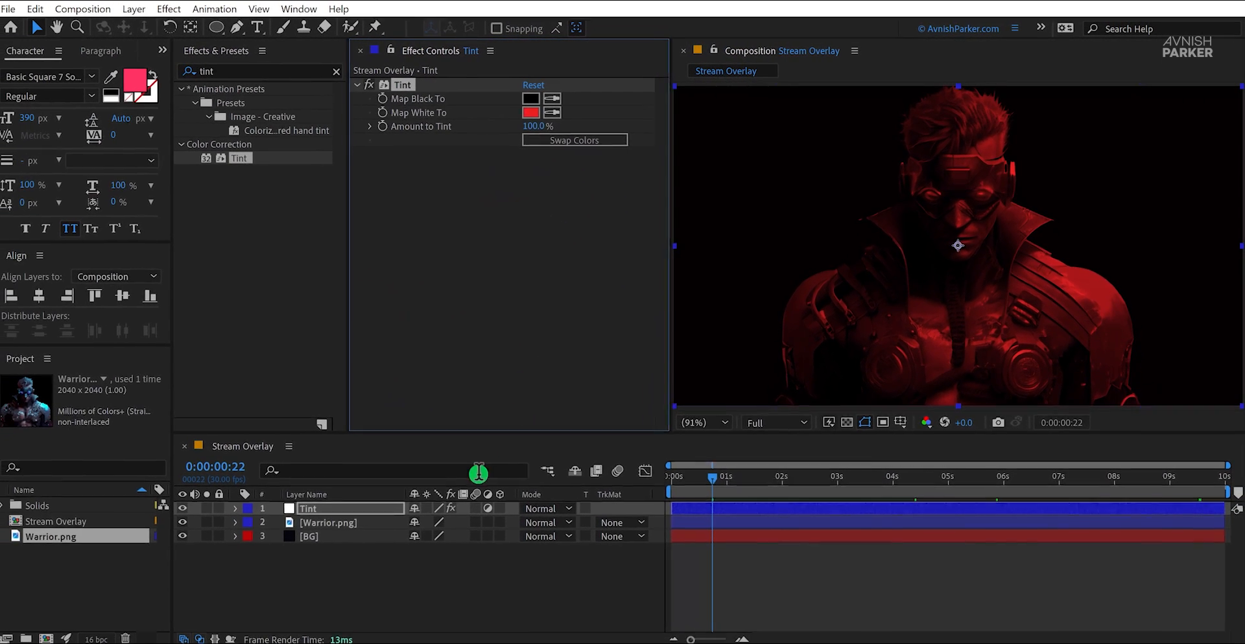
Step: Set the Tint layer's Opacity to 60% and check the tinted image near the start of the timeline
click(365, 509)
key(t)
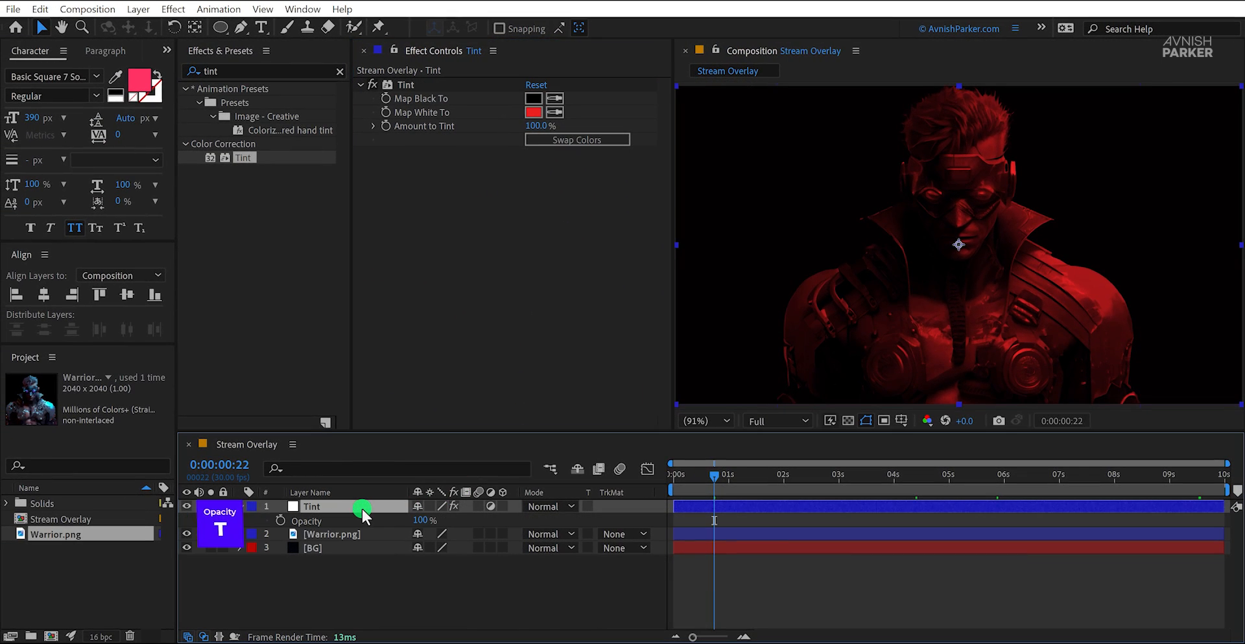
click(422, 521)
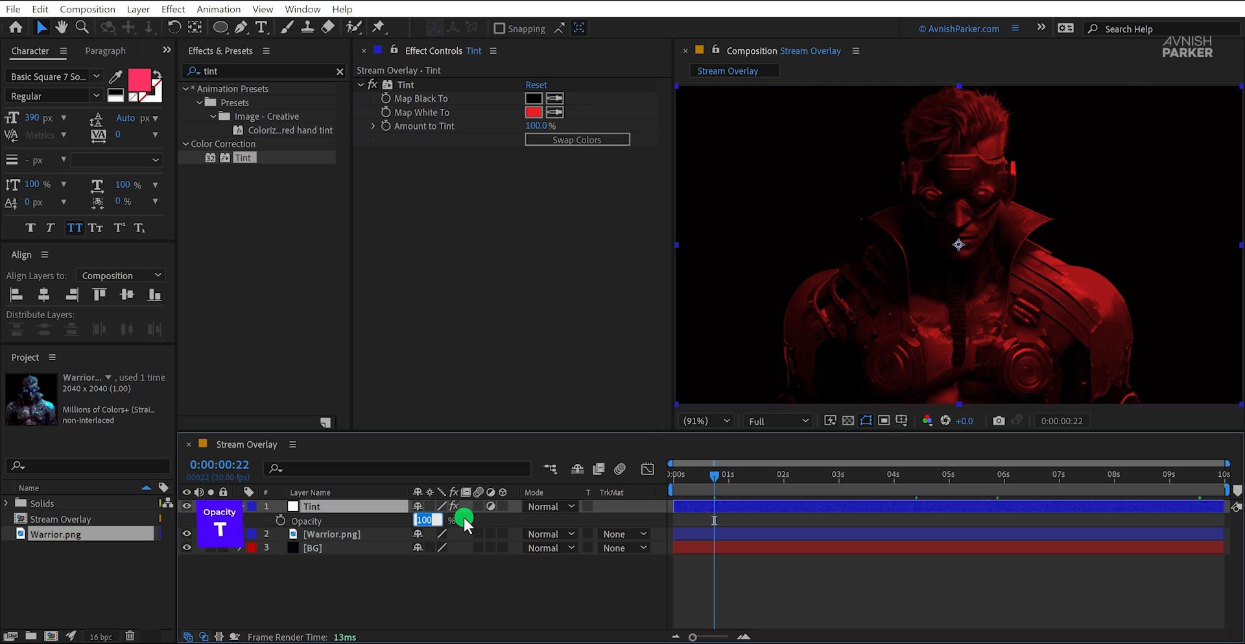
click(464, 519)
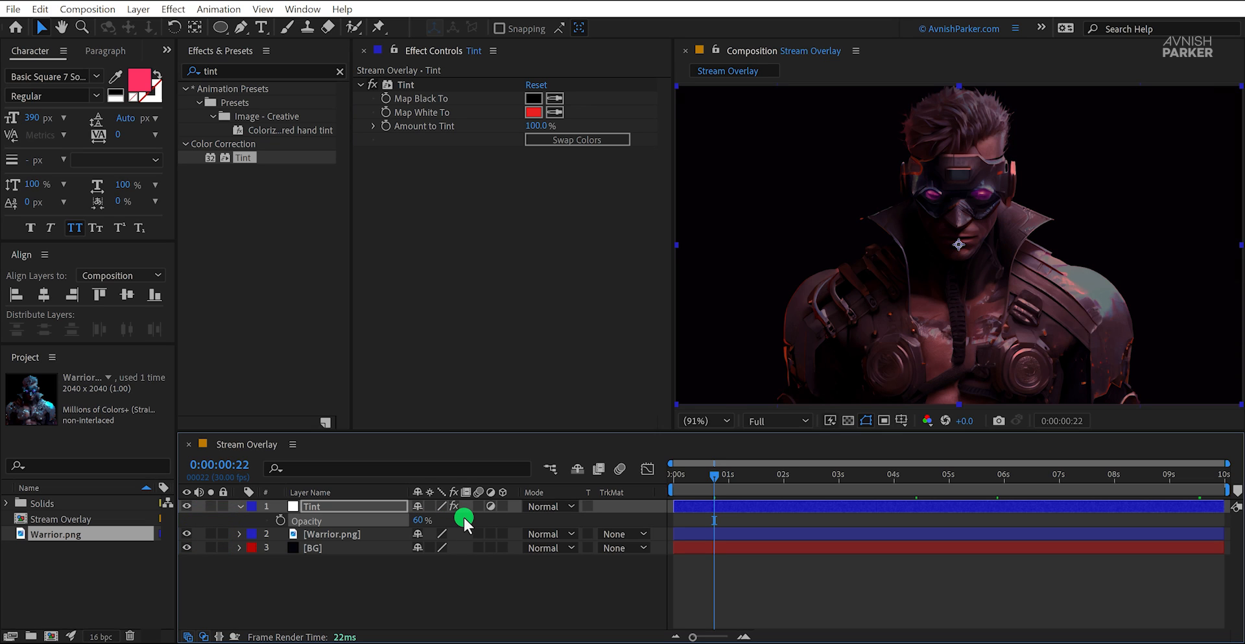
mouse_move(698, 474)
mouse_down()
mouse_move(757, 484)
mouse_move(683, 485)
mouse_up()
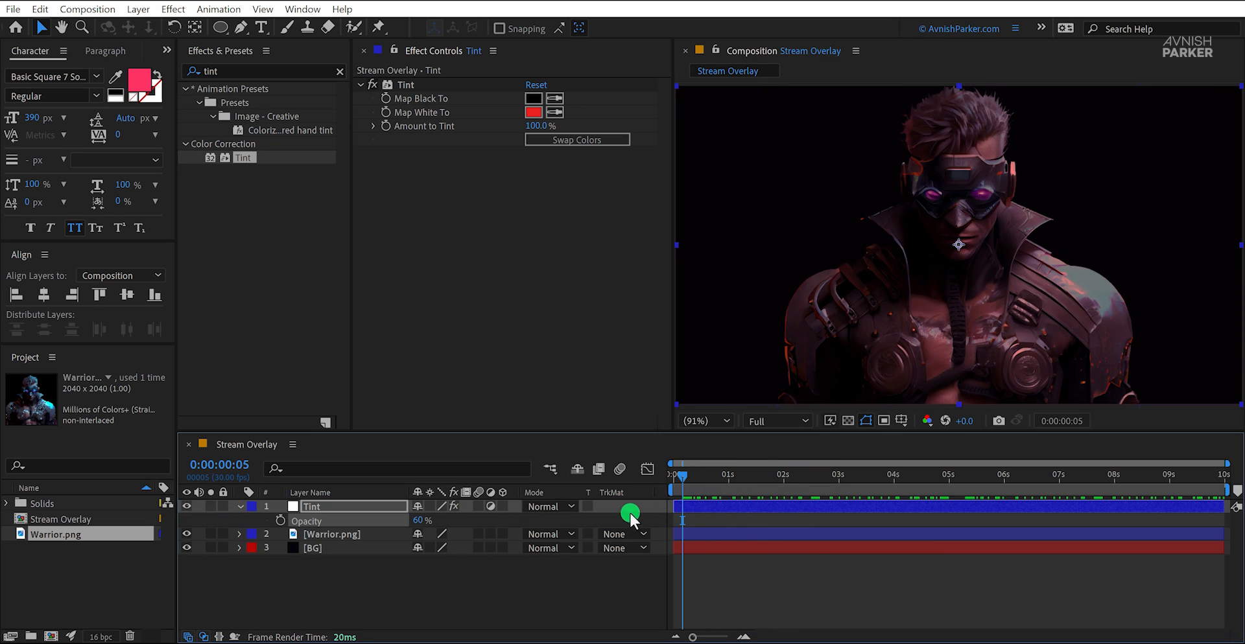
Step: Set the Tint effect's Map Black To to a very dark navy blue, about 02020F
click(533, 98)
click(429, 175)
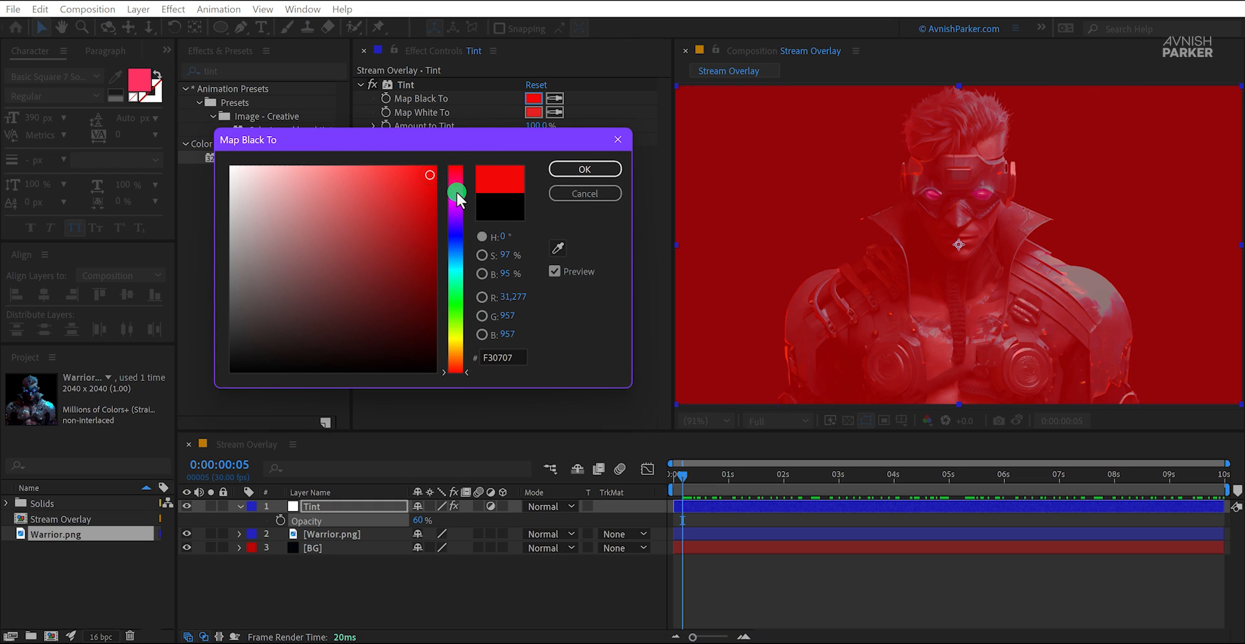
click(457, 198)
click(392, 337)
click(458, 236)
click(415, 359)
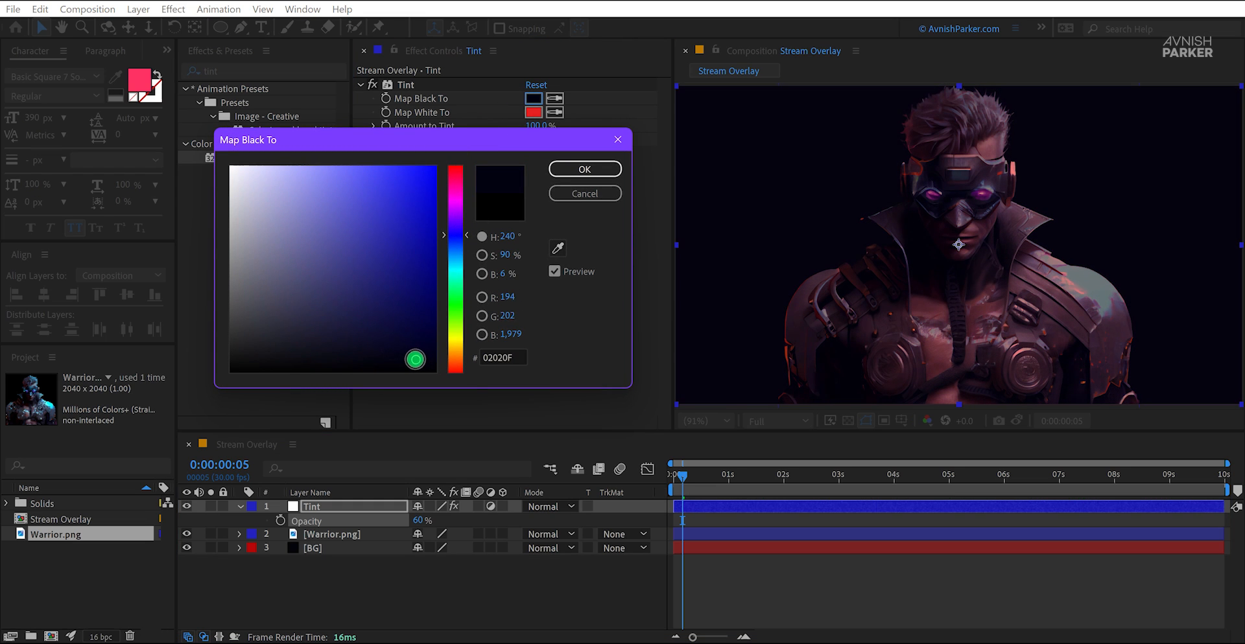
drag(414, 359, 419, 359)
click(561, 170)
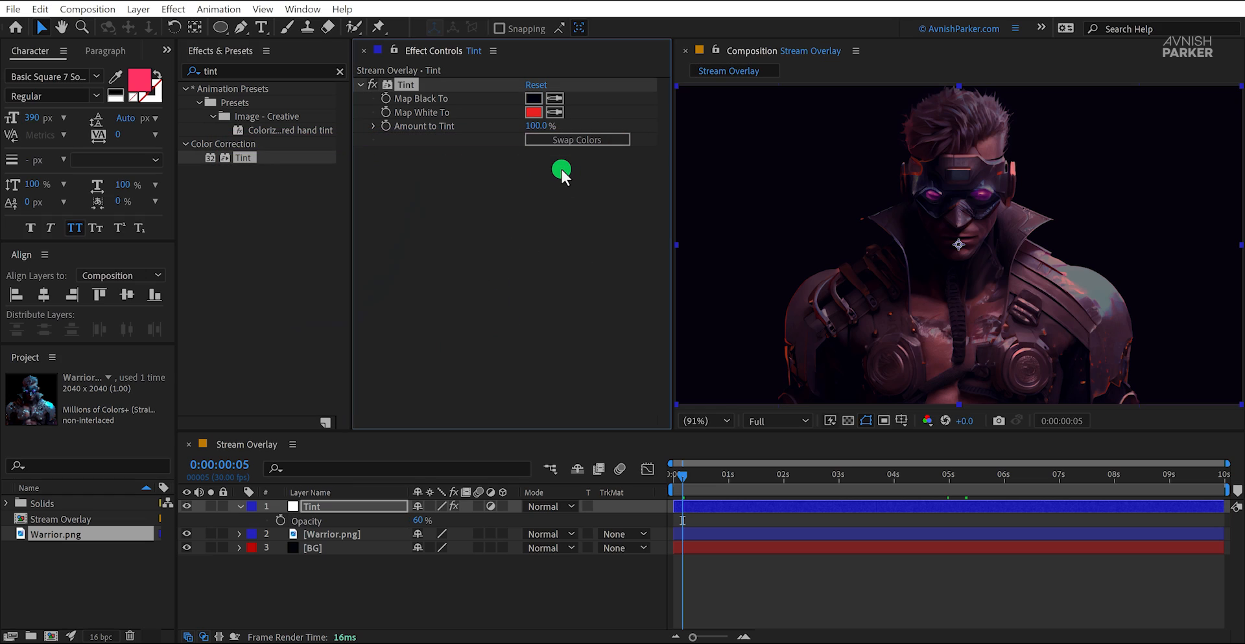
Step: Return to 0:00:00:00, collapse the Tint layer, and add a text layer reading "Stream is starting" split over two lines
drag(679, 475, 626, 503)
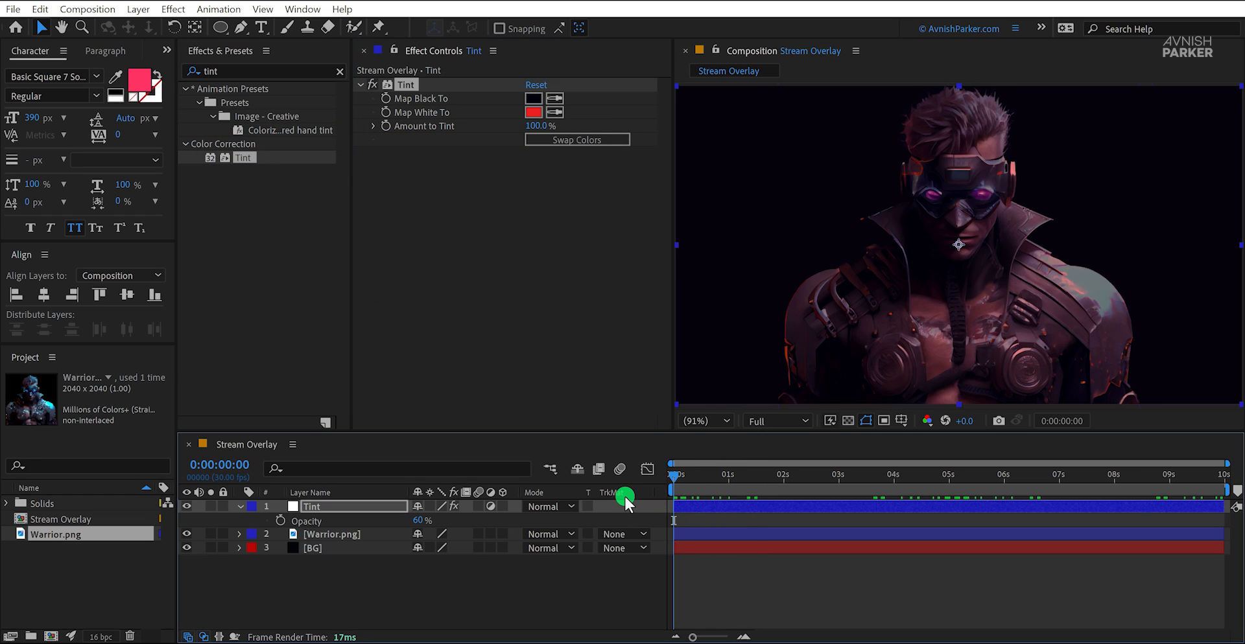
click(524, 569)
click(239, 506)
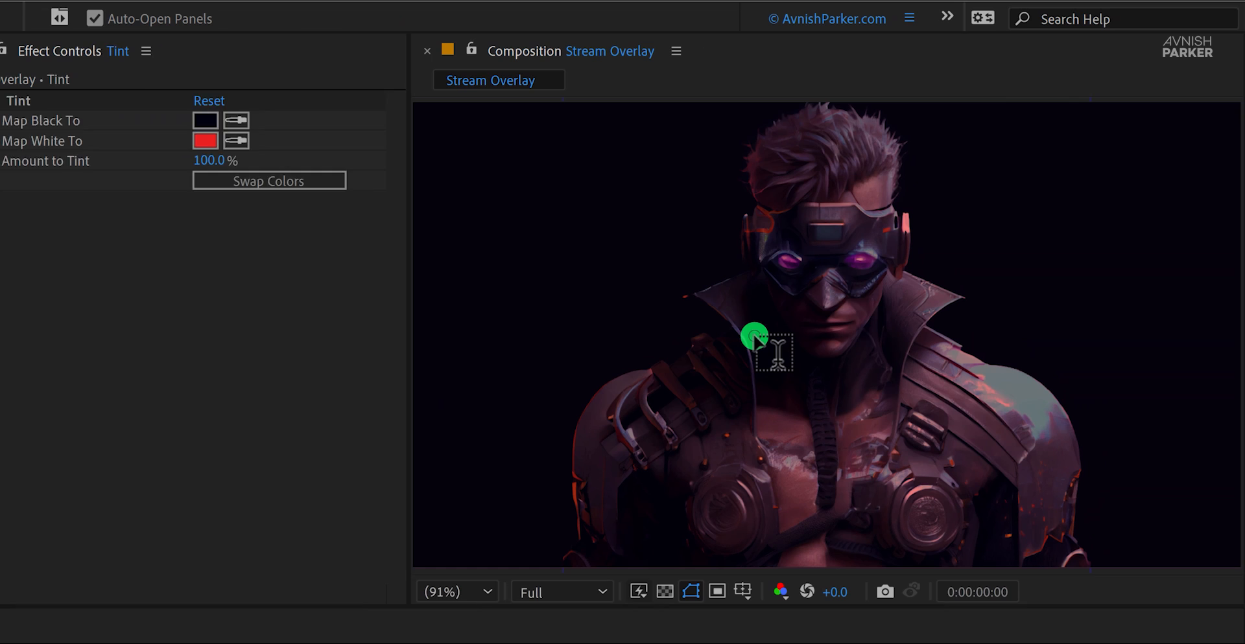
click(1096, 295)
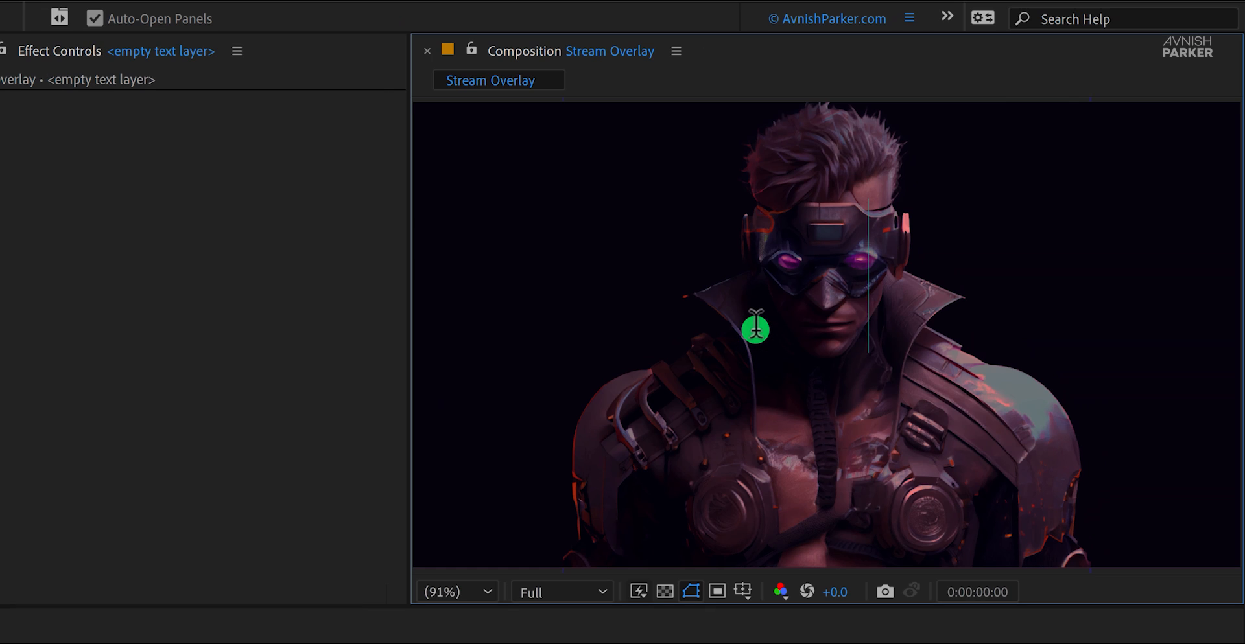
text(Stream is sta)
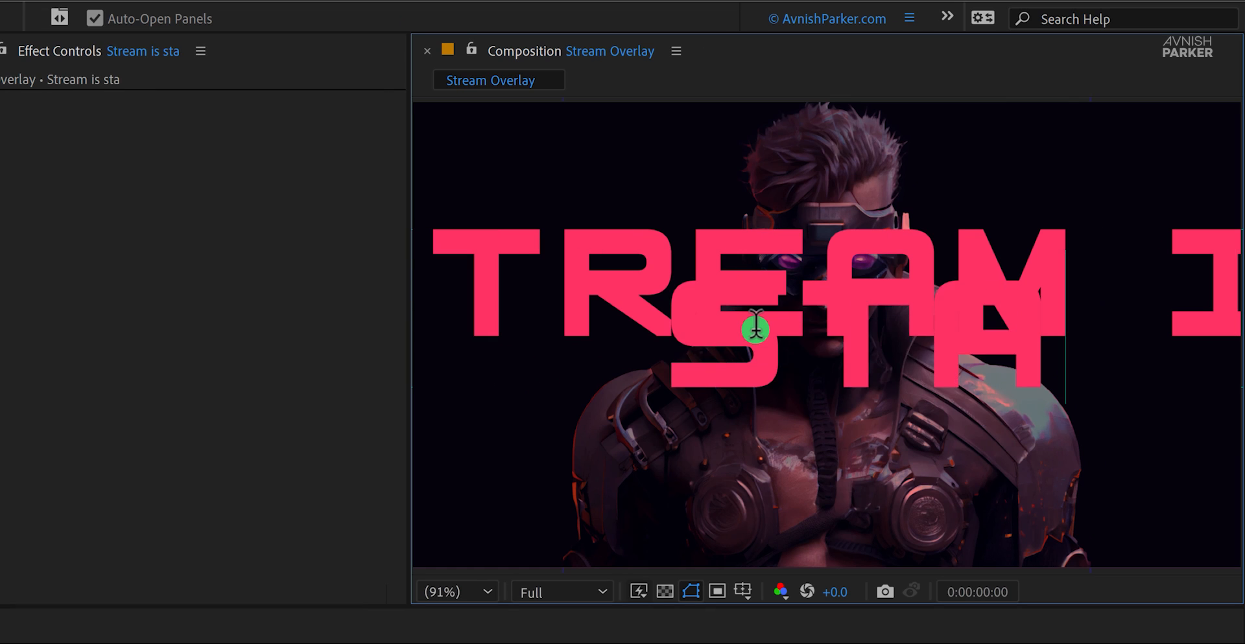
text(rting)
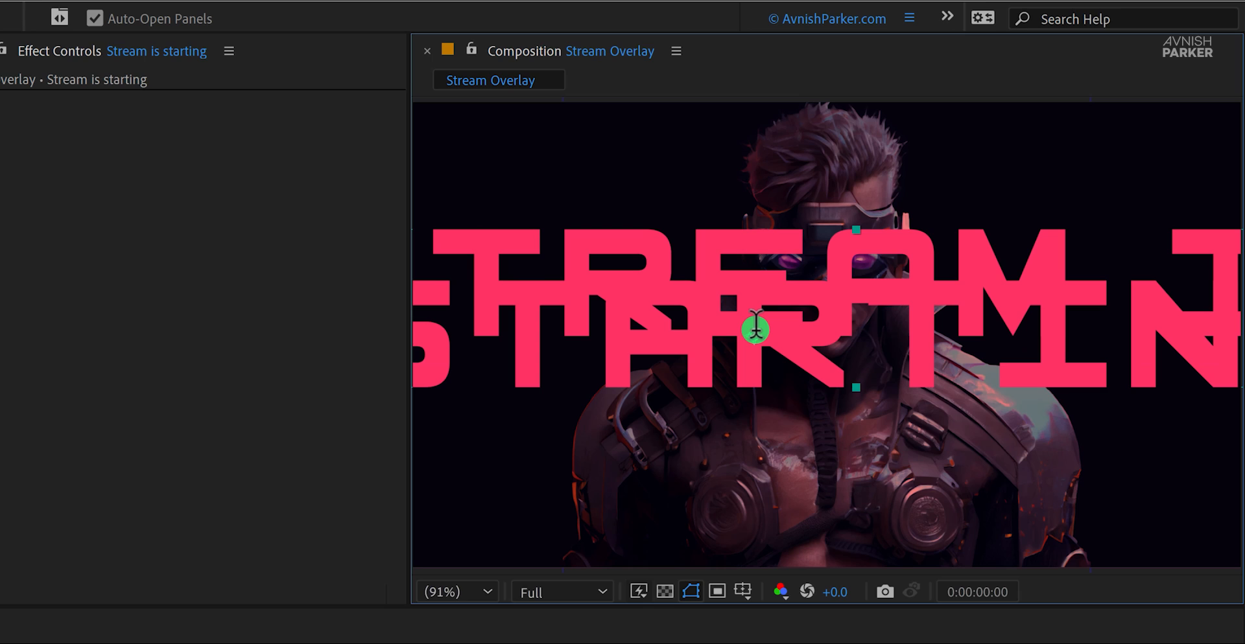
key(super+Return)
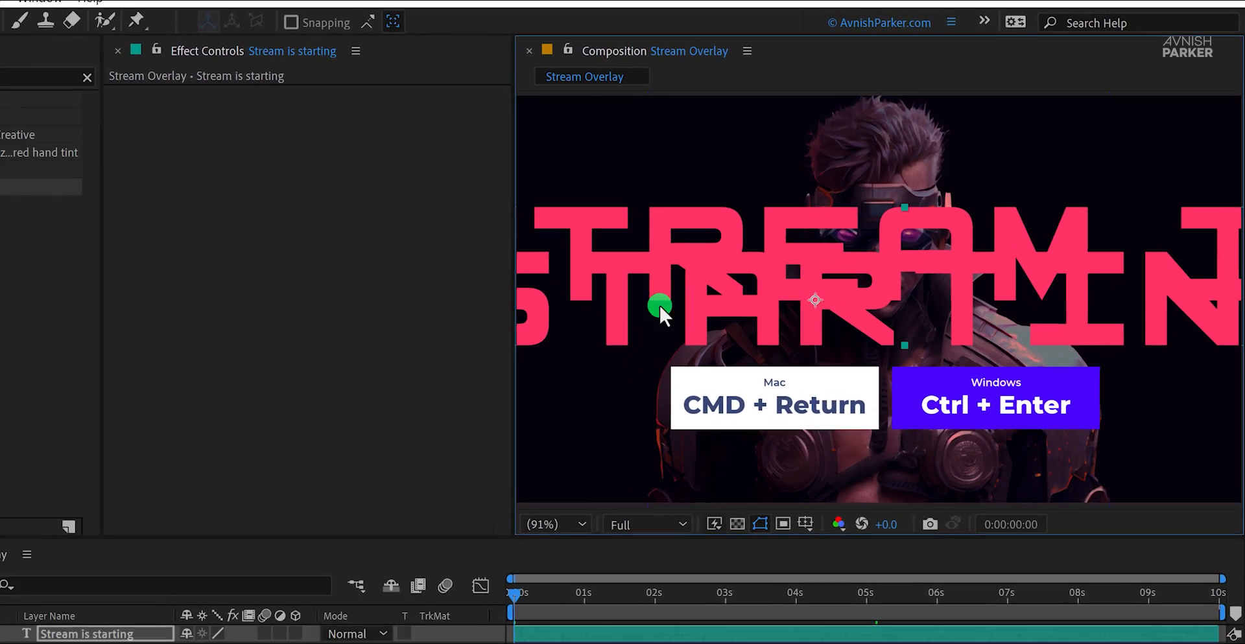
Step: Set the title text's font size to 120 px and reduce its first line, "Stream is", to 48 px
drag(35, 120, 71, 122)
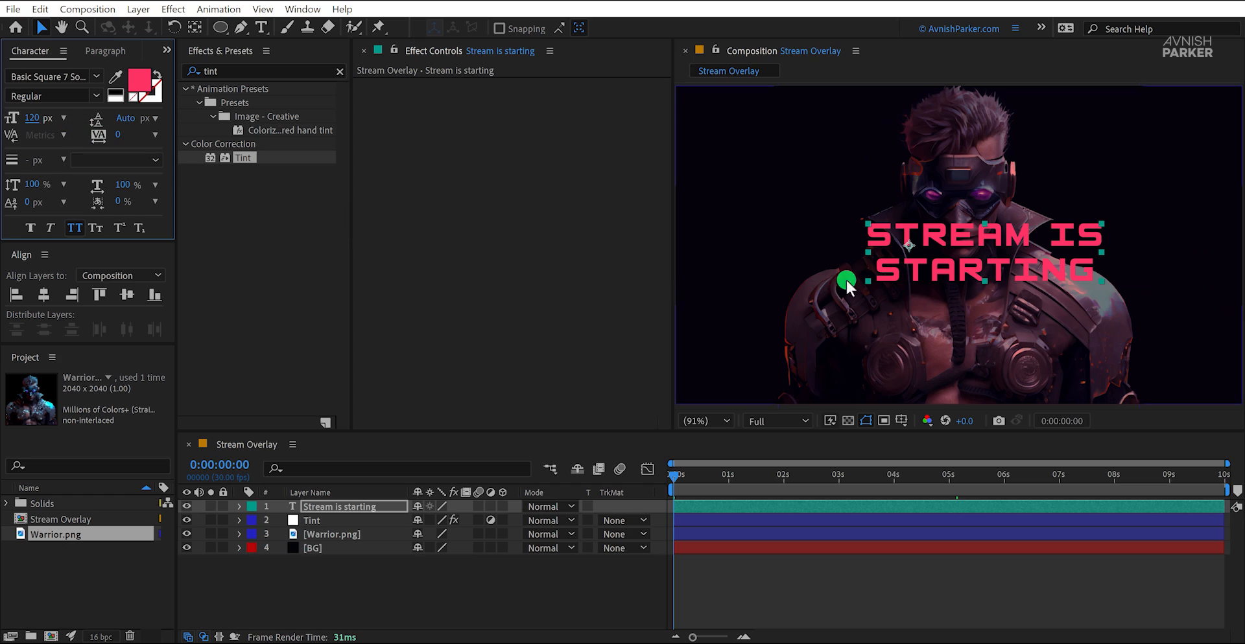
triple_click(936, 232)
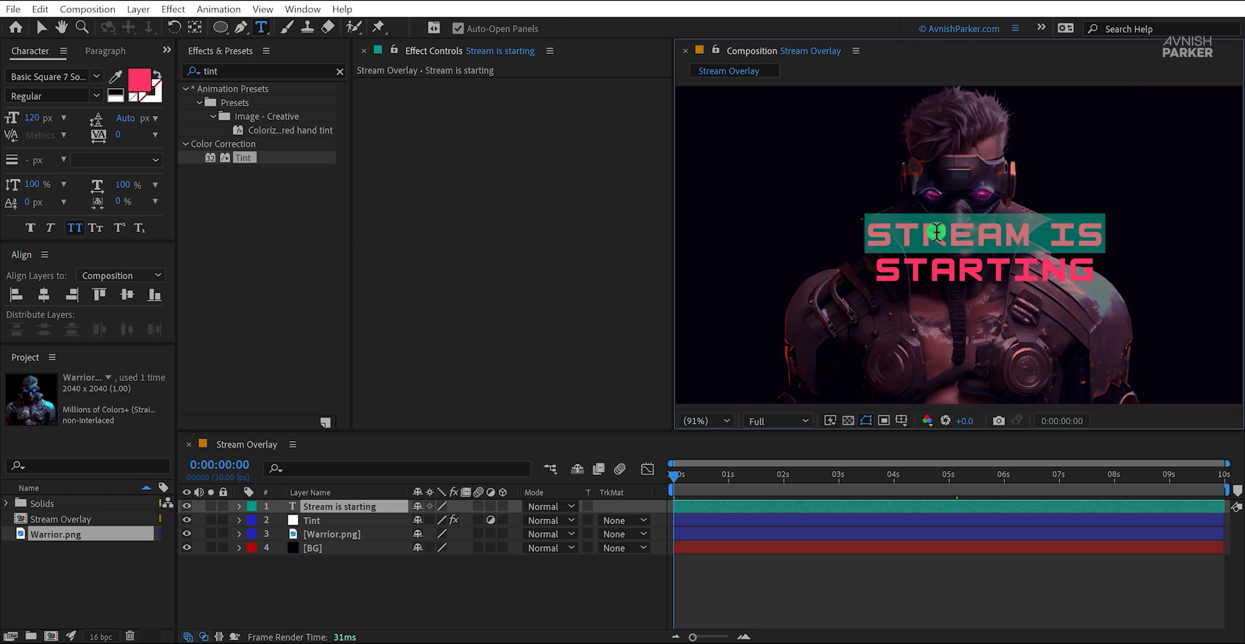
drag(31, 118, 16, 151)
click(64, 118)
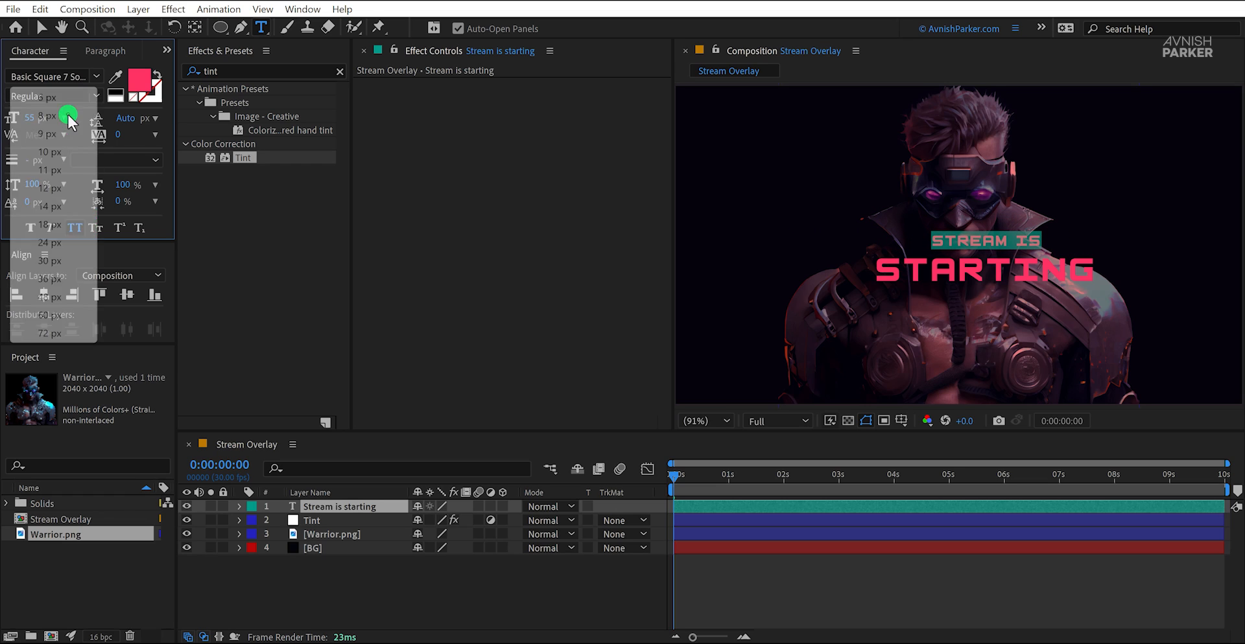
click(60, 293)
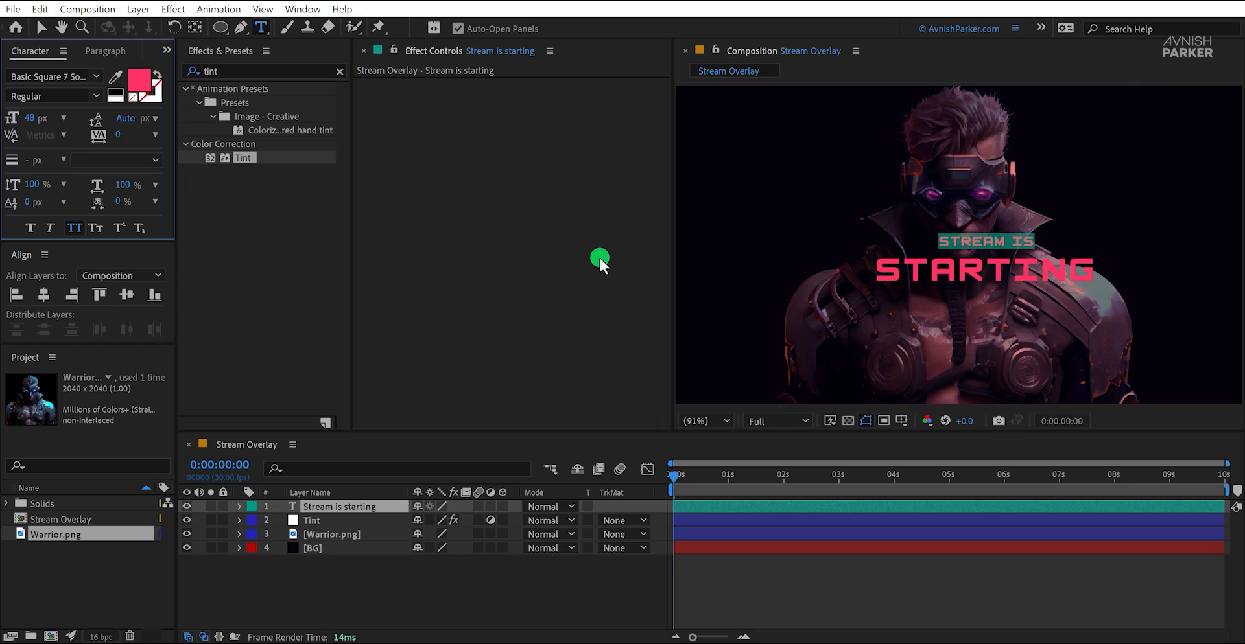
Step: Set the leading of the title's "Starting" line to 96 px and center the title horizontally and vertically in the composition
double_click(894, 273)
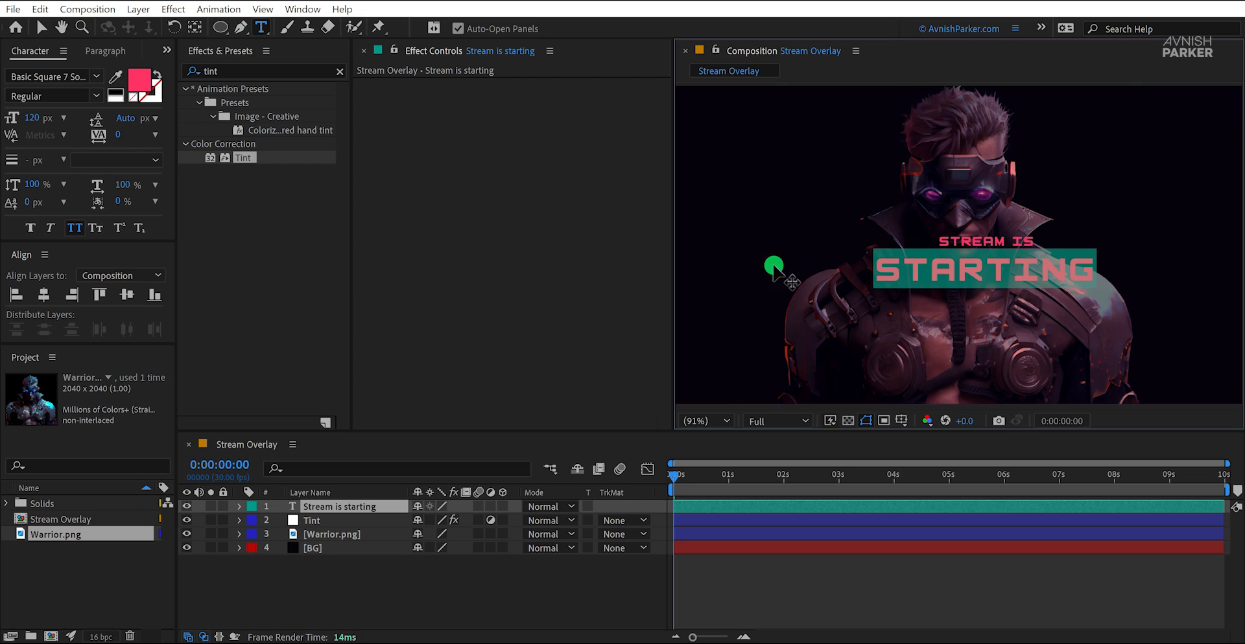
click(130, 119)
drag(130, 119, 118, 128)
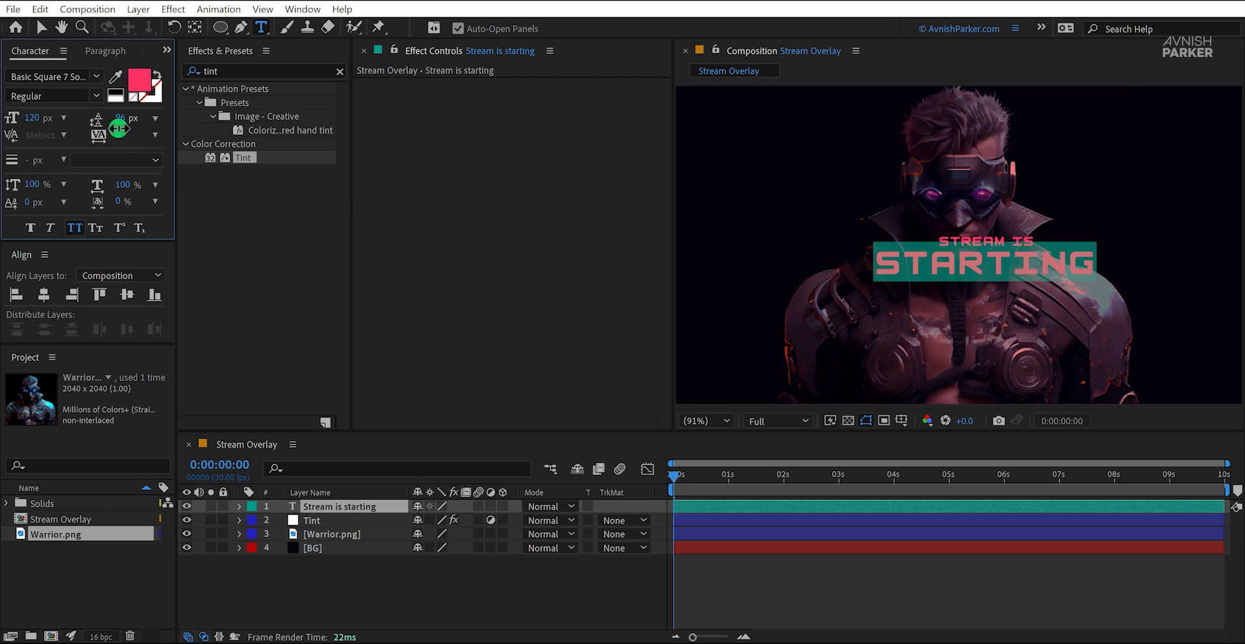
click(41, 27)
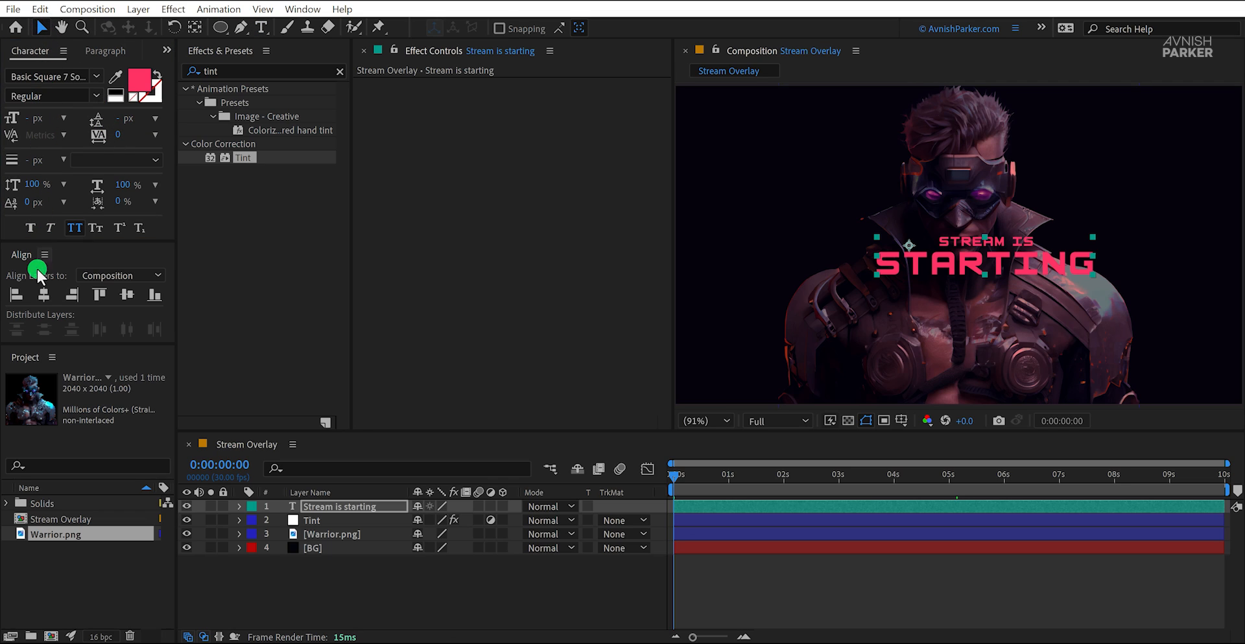
click(40, 293)
click(123, 293)
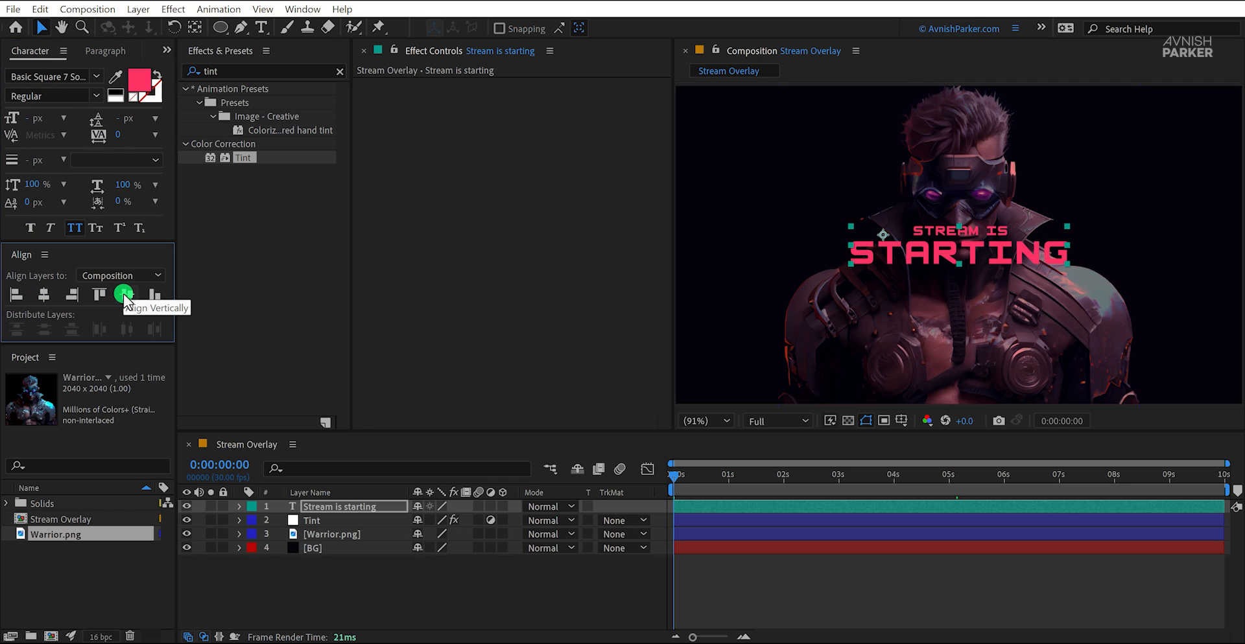
Step: Change the title's text color to FC164E and preview the start of the timeline
click(140, 80)
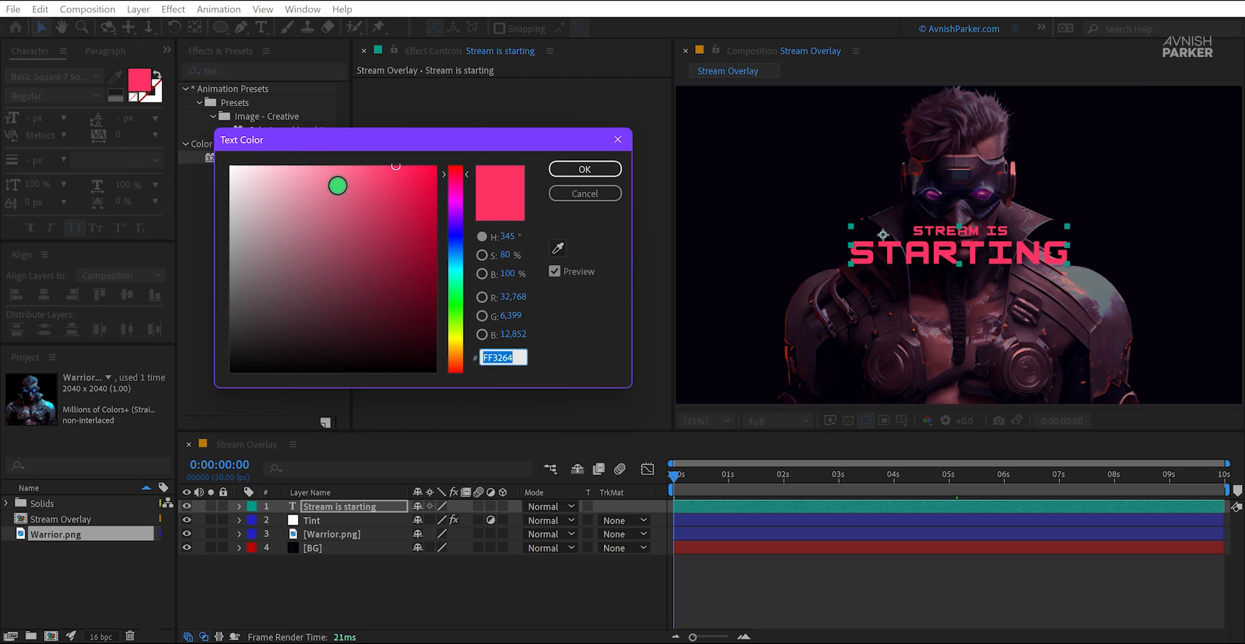
click(418, 169)
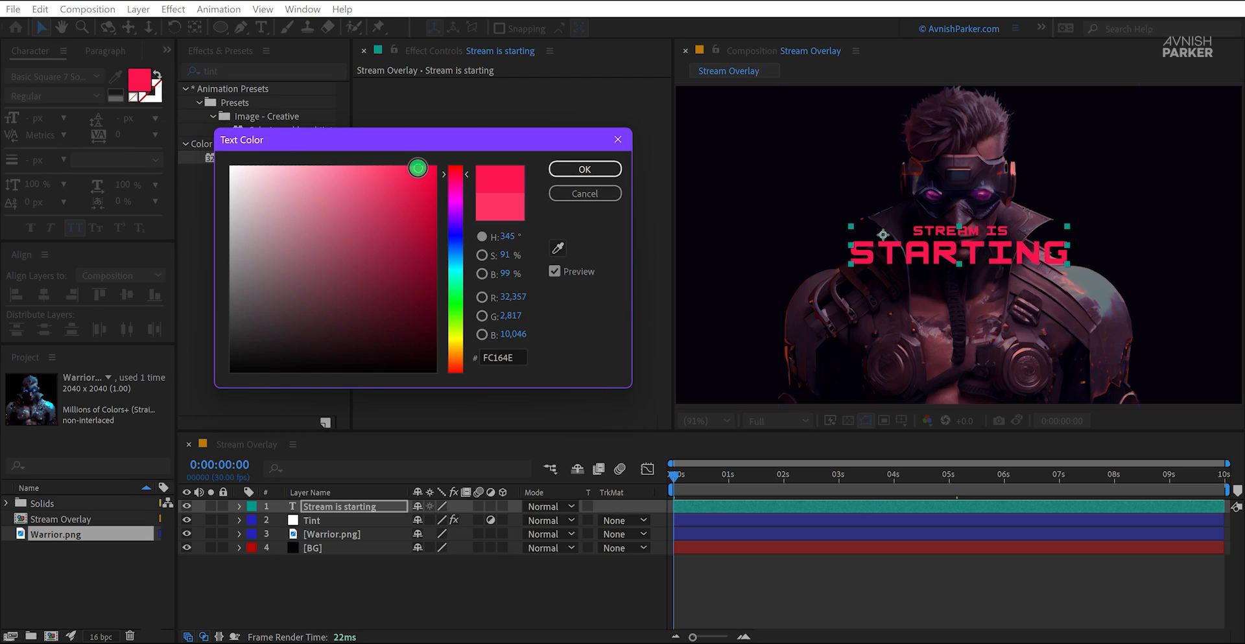
click(558, 169)
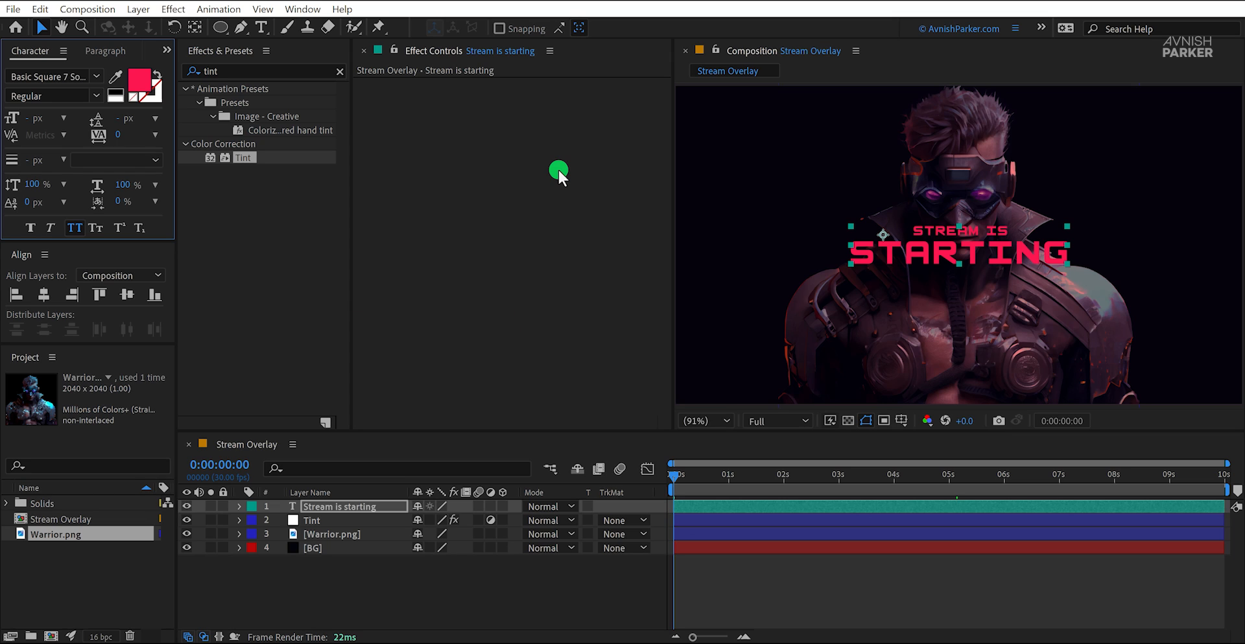
drag(684, 475, 660, 486)
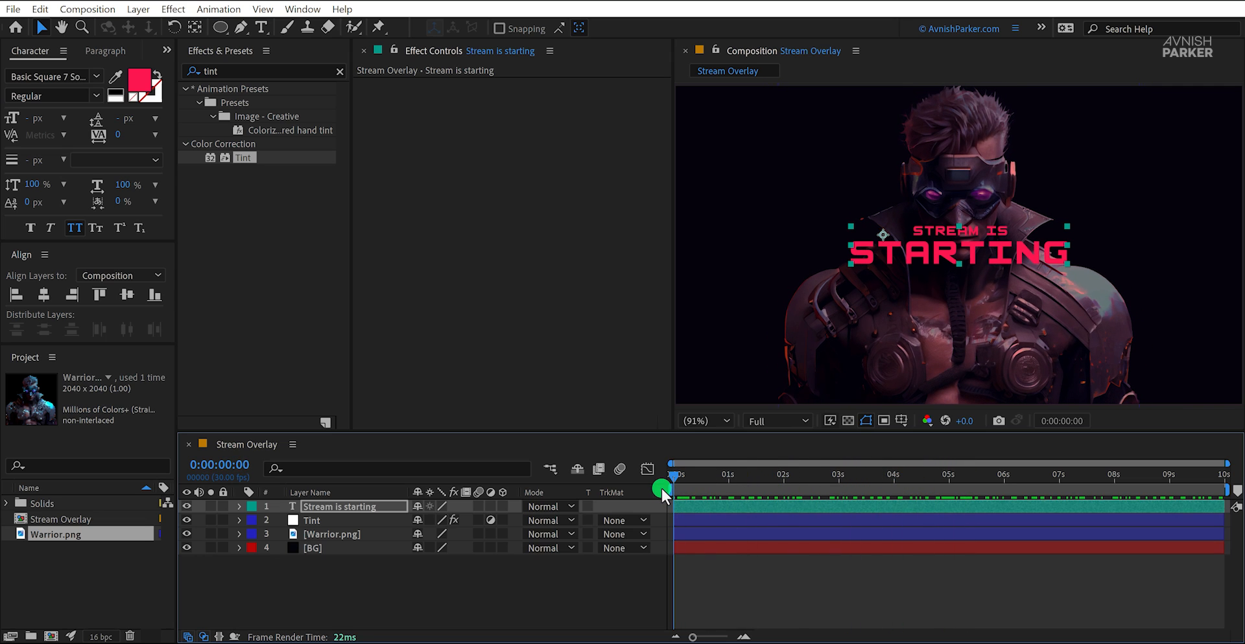
Step: Draw two tall vertical rectangles over the title's first letters in one shape layer, one wide and one thin, with a solid pale pink fill
drag(447, 550, 425, 562)
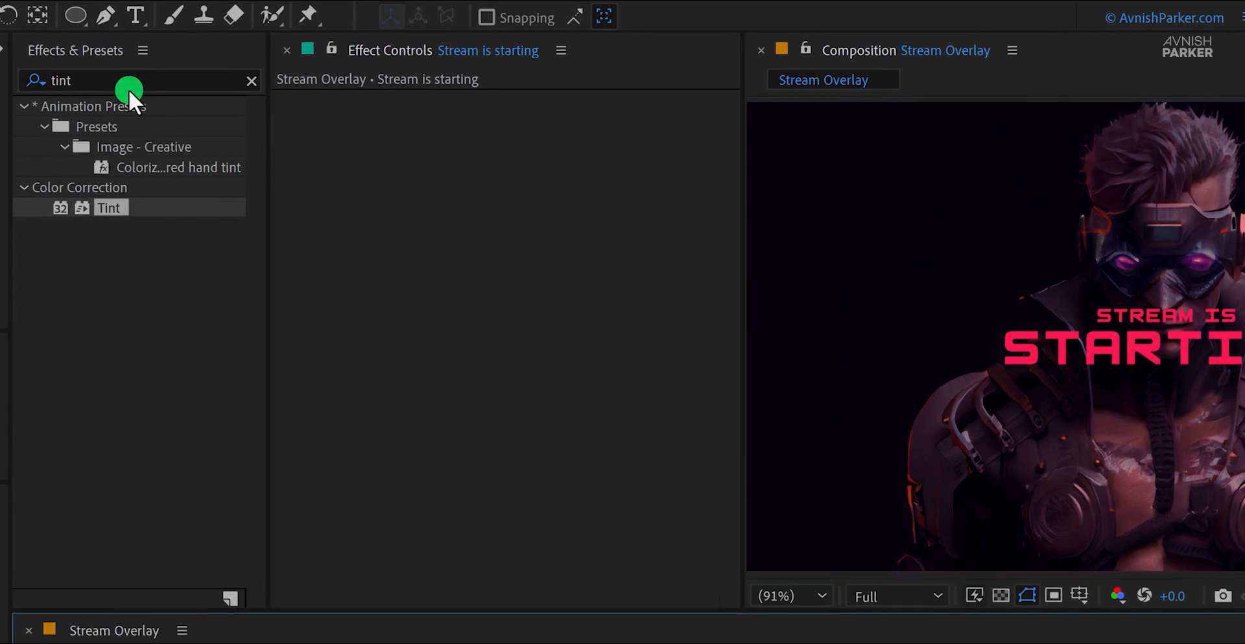
drag(76, 16, 188, 15)
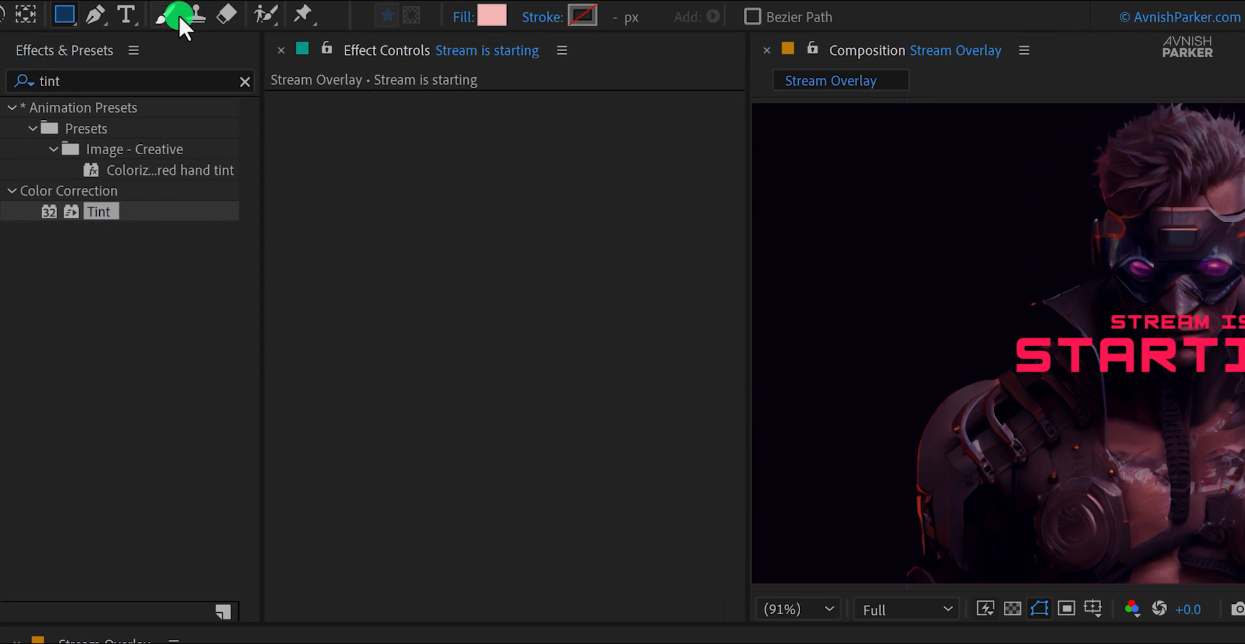
click(464, 21)
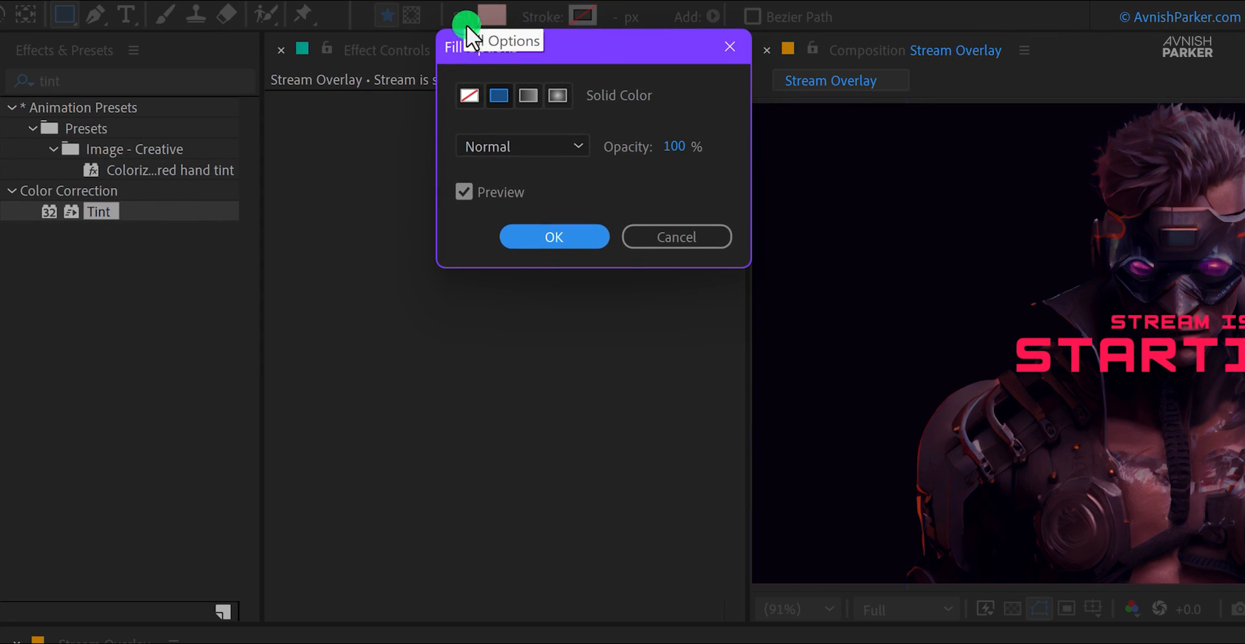
click(553, 236)
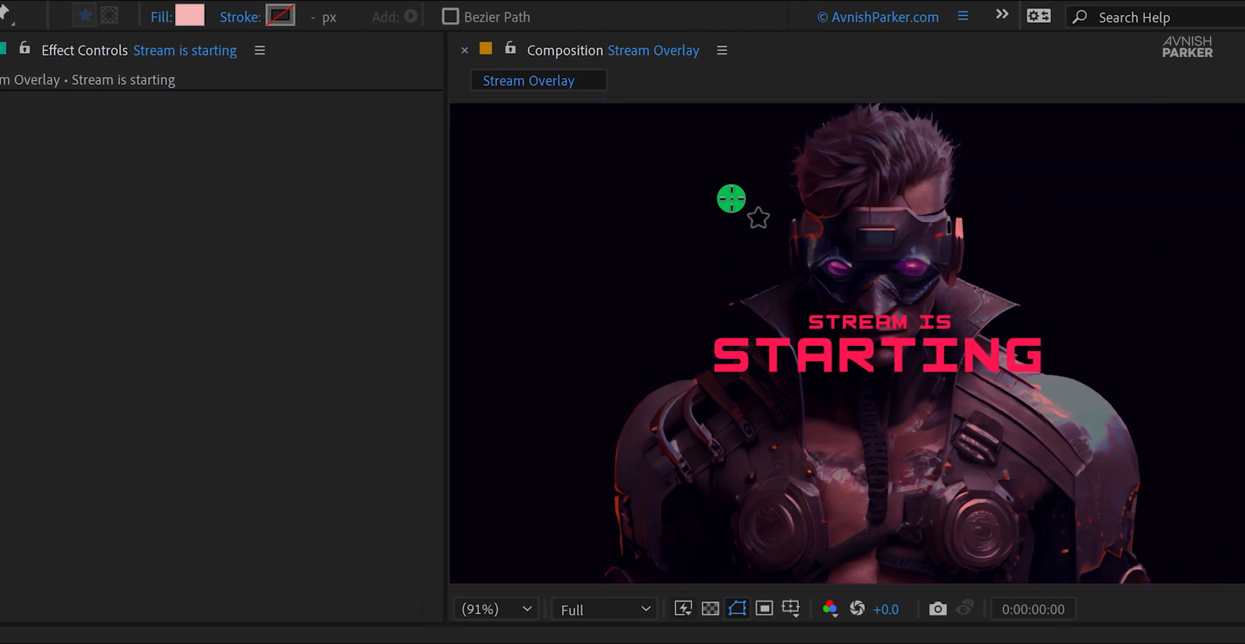
drag(731, 199, 694, 530)
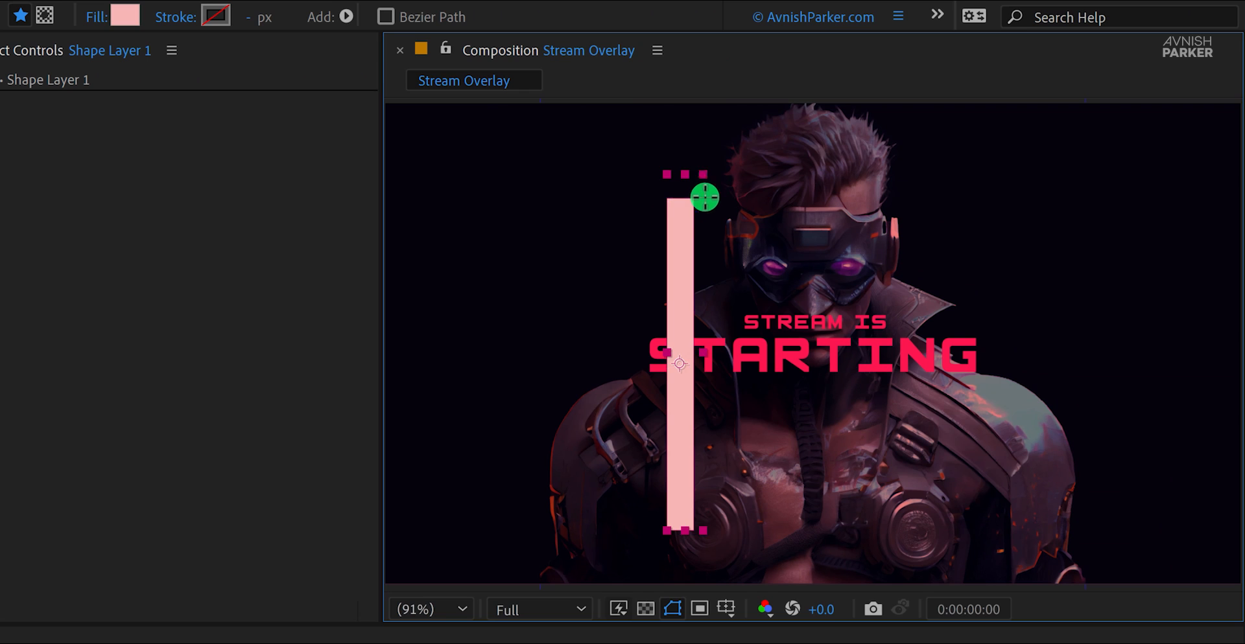
drag(705, 198, 707, 547)
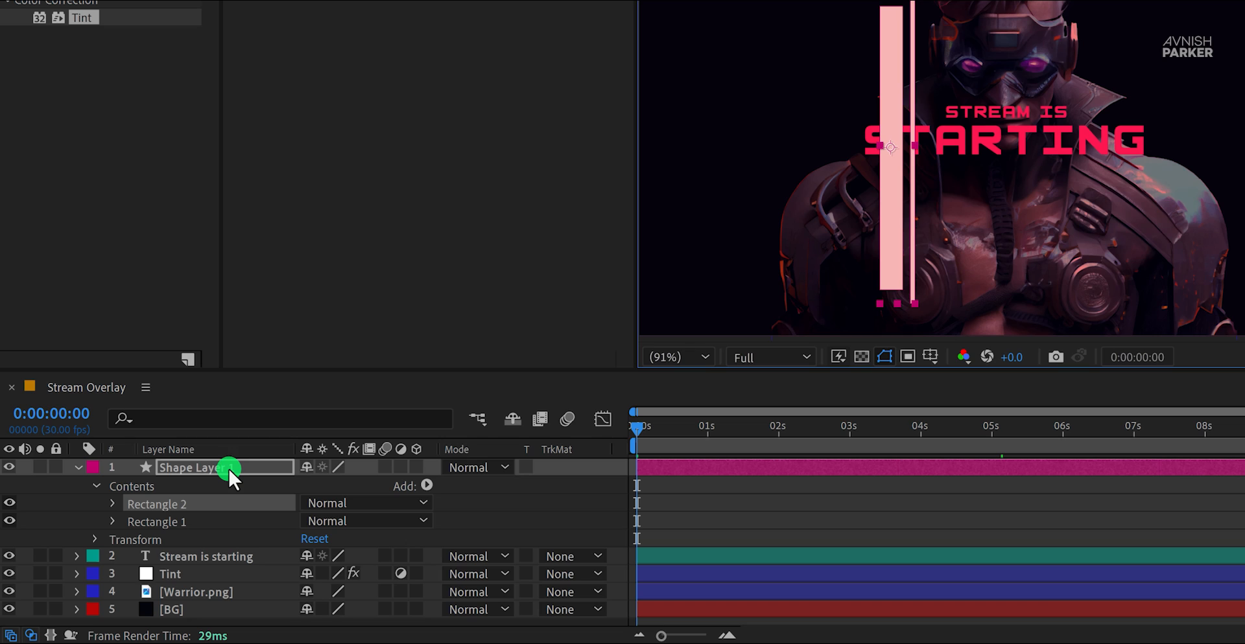
Step: Rename the new shape layer as Reflection
click(228, 466)
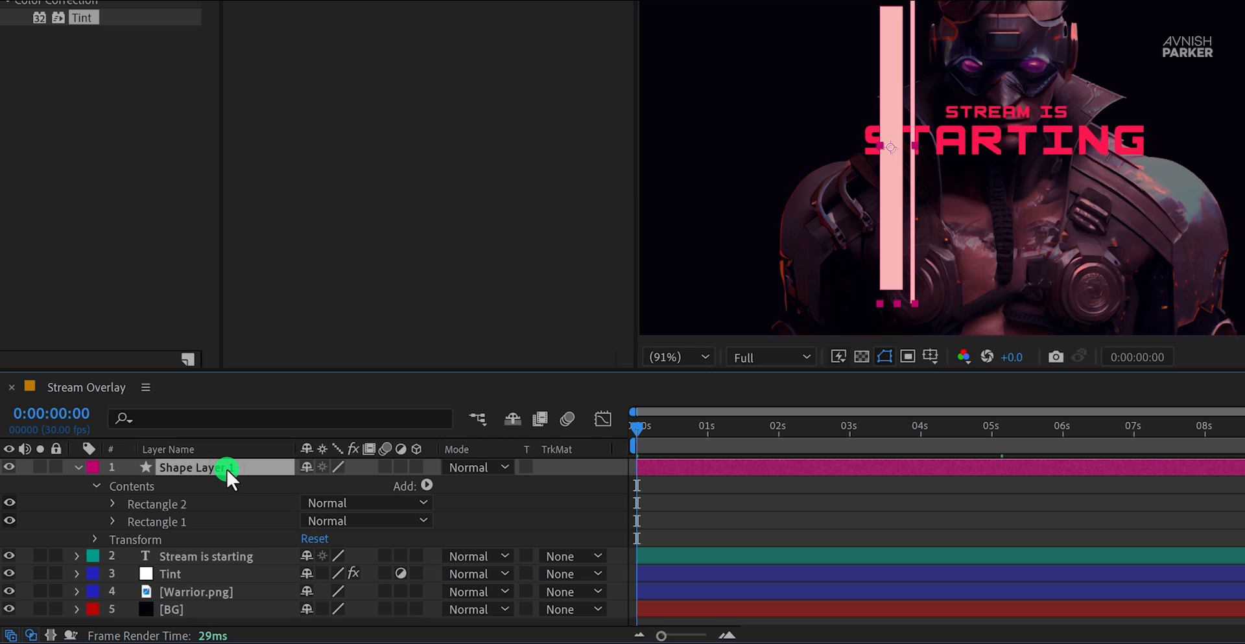
key(Return)
text(Reflection)
key(Return)
Step: Set the Reflection layer's Rotation to 45°
key(r)
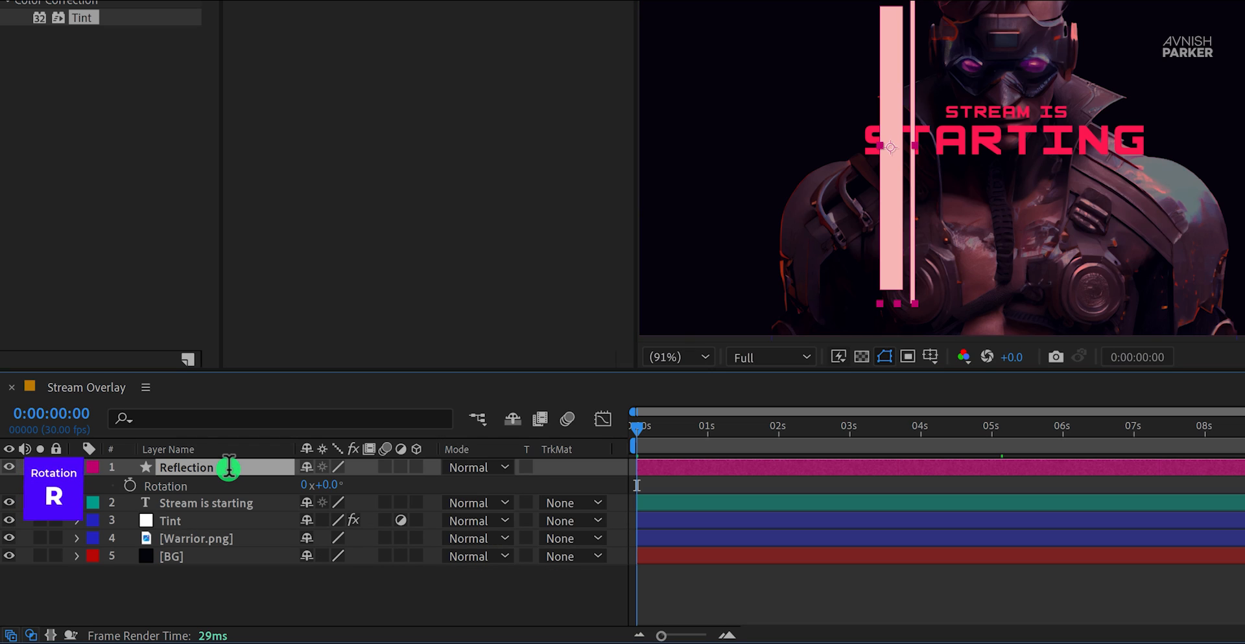
click(340, 484)
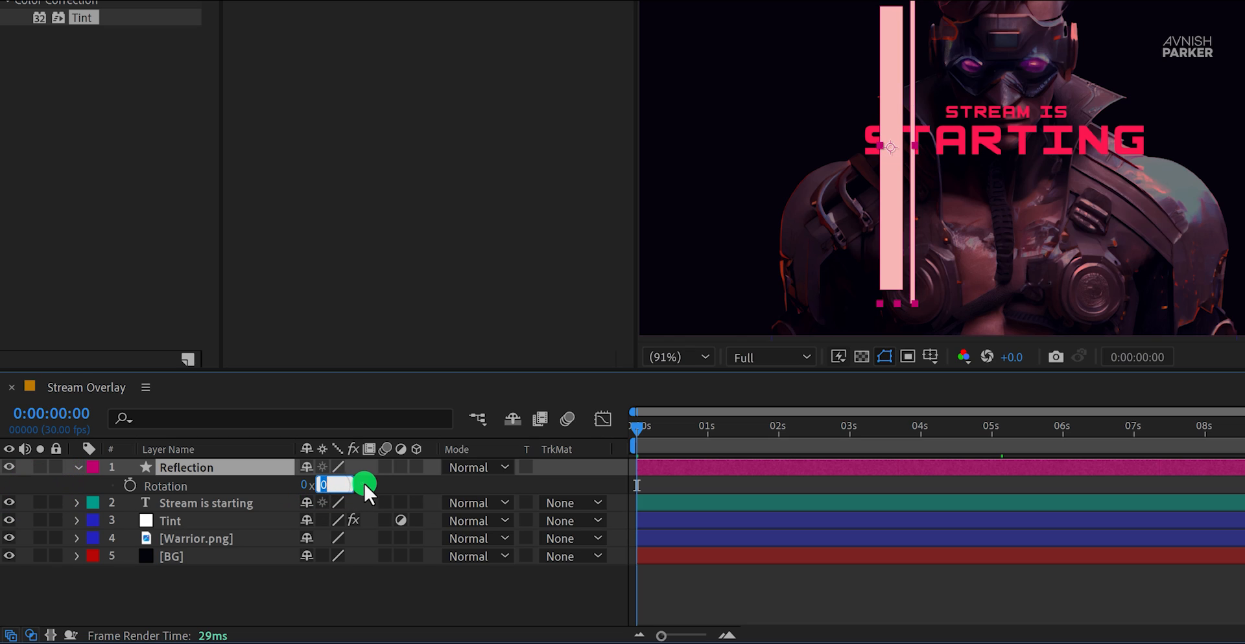
text(45)
key(Return)
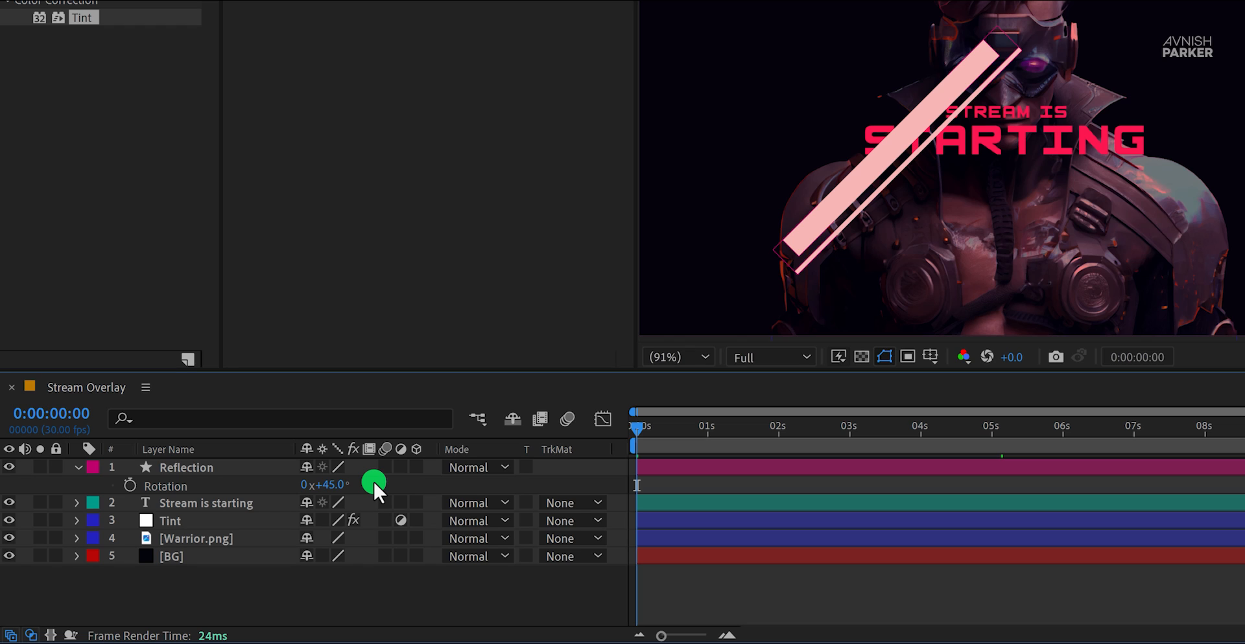
Step: Duplicate the "Stream is starting" text layer and move the copy above the Reflection layer
click(274, 499)
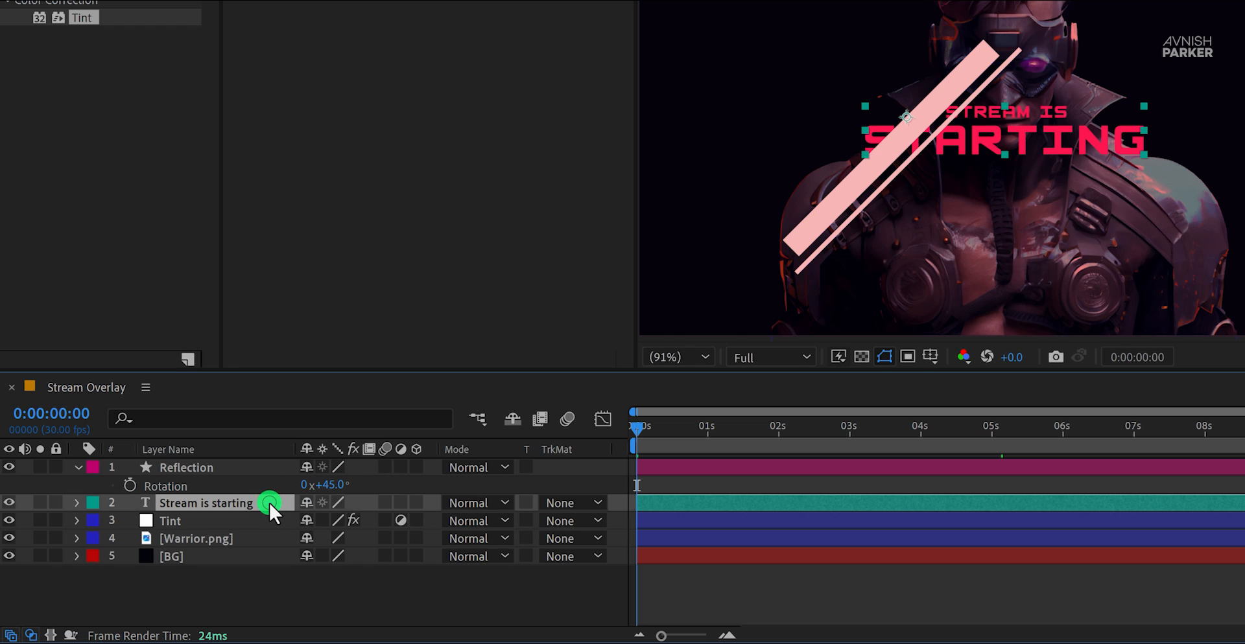
key(ctrl+d)
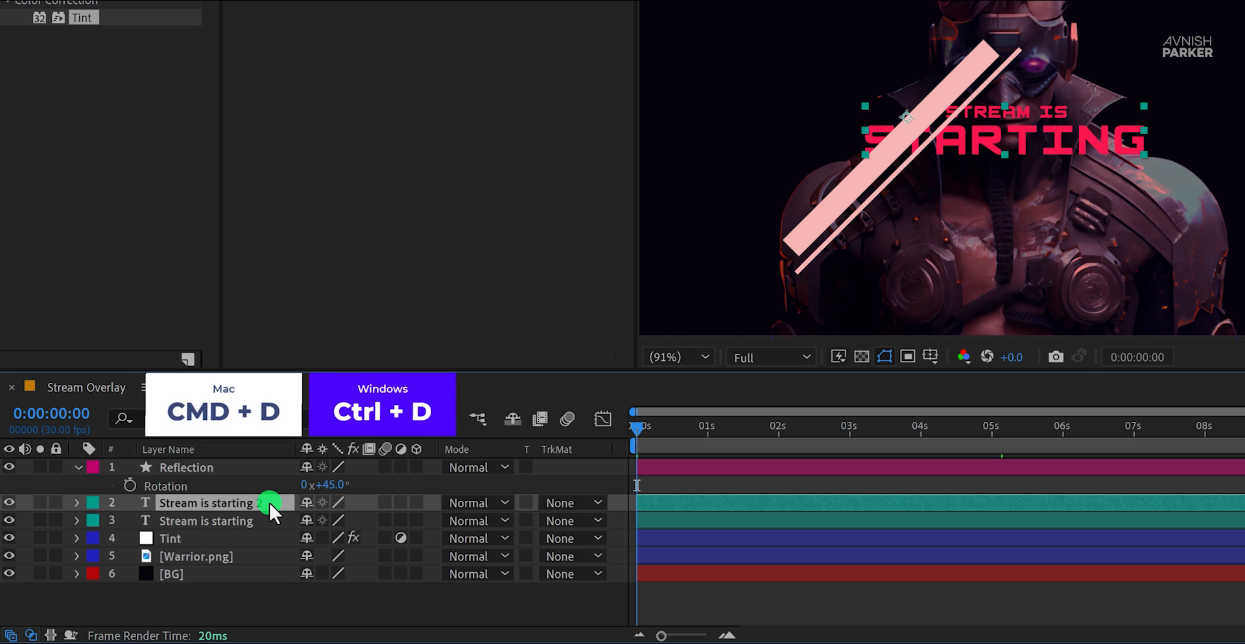
drag(269, 500, 258, 463)
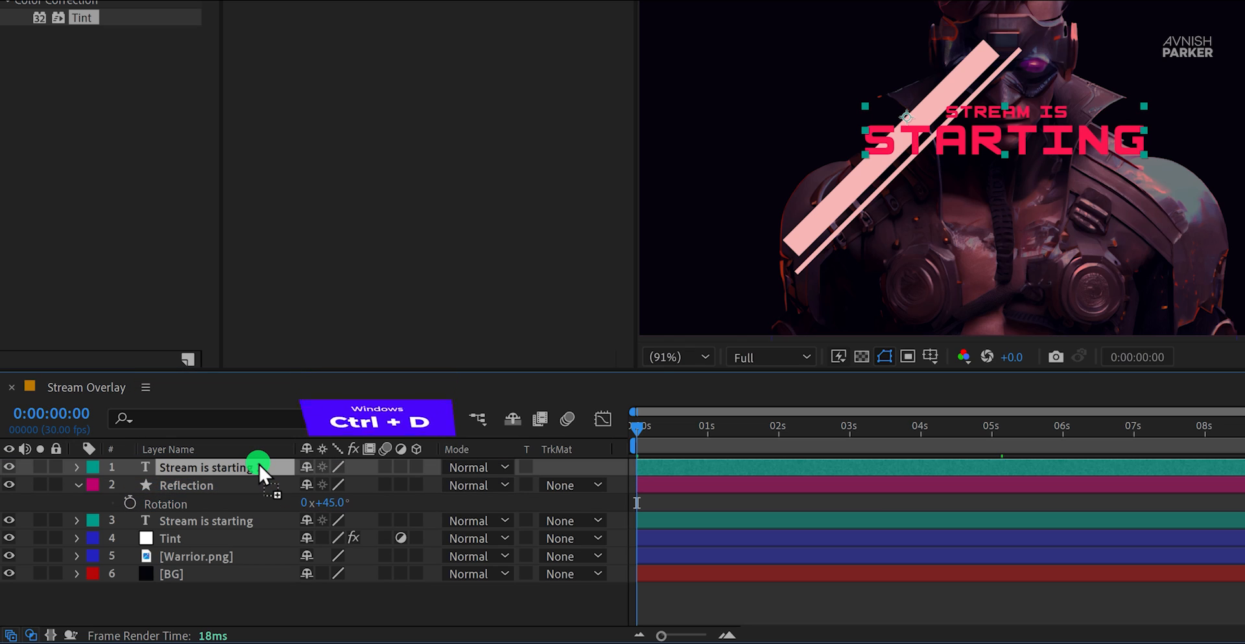
Step: Set the Reflection layer's track matte to Alpha Matte "Stream is starting 2"
click(246, 482)
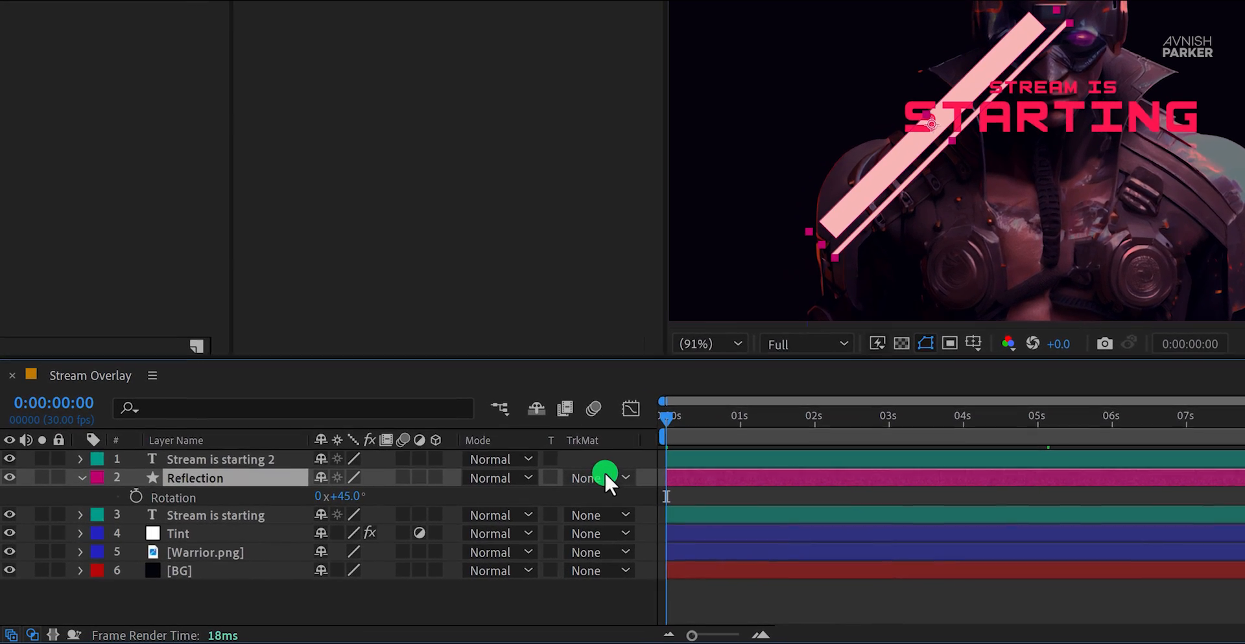
right_click(616, 439)
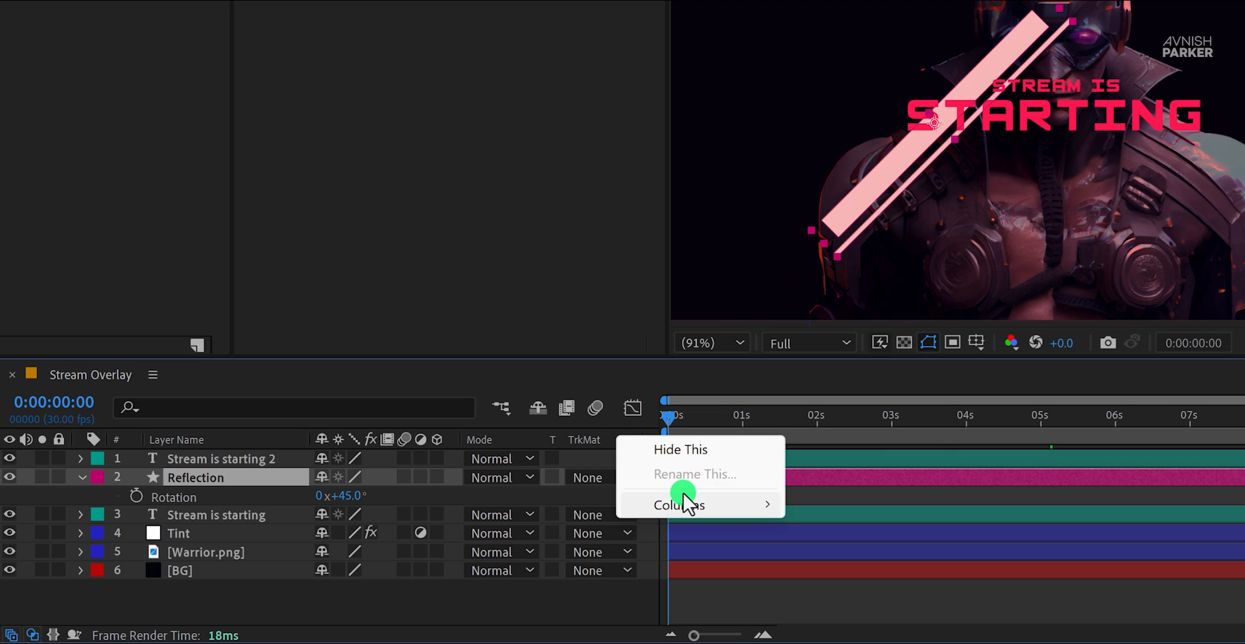
mouse_move(683, 498)
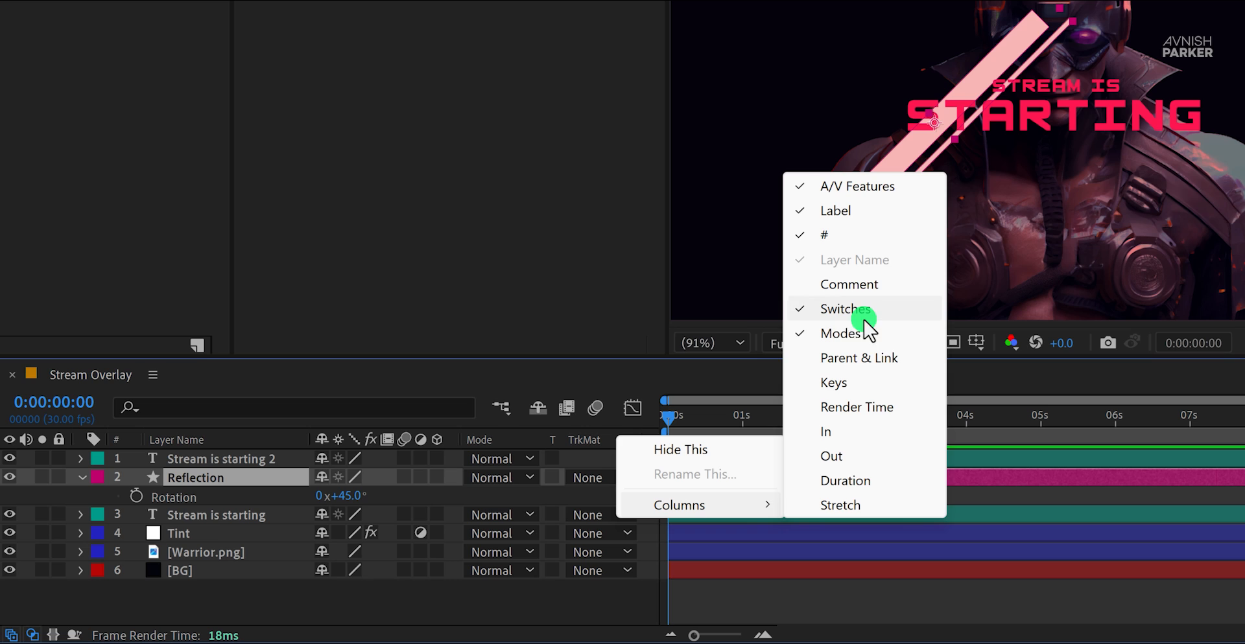
click(590, 478)
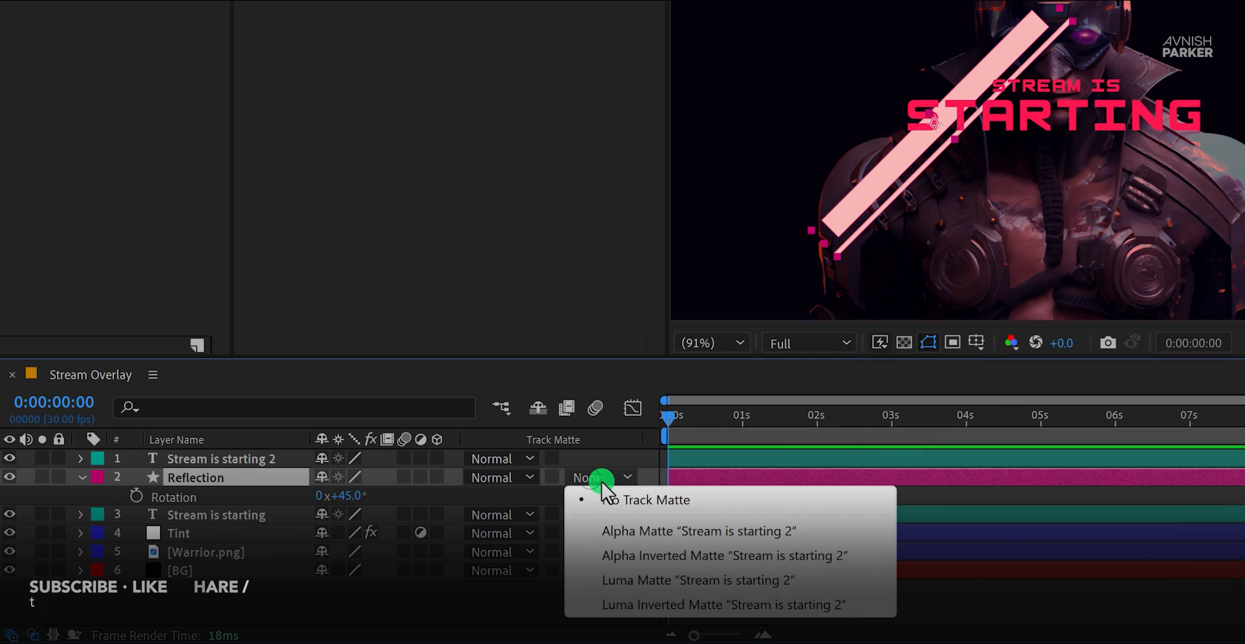
click(642, 531)
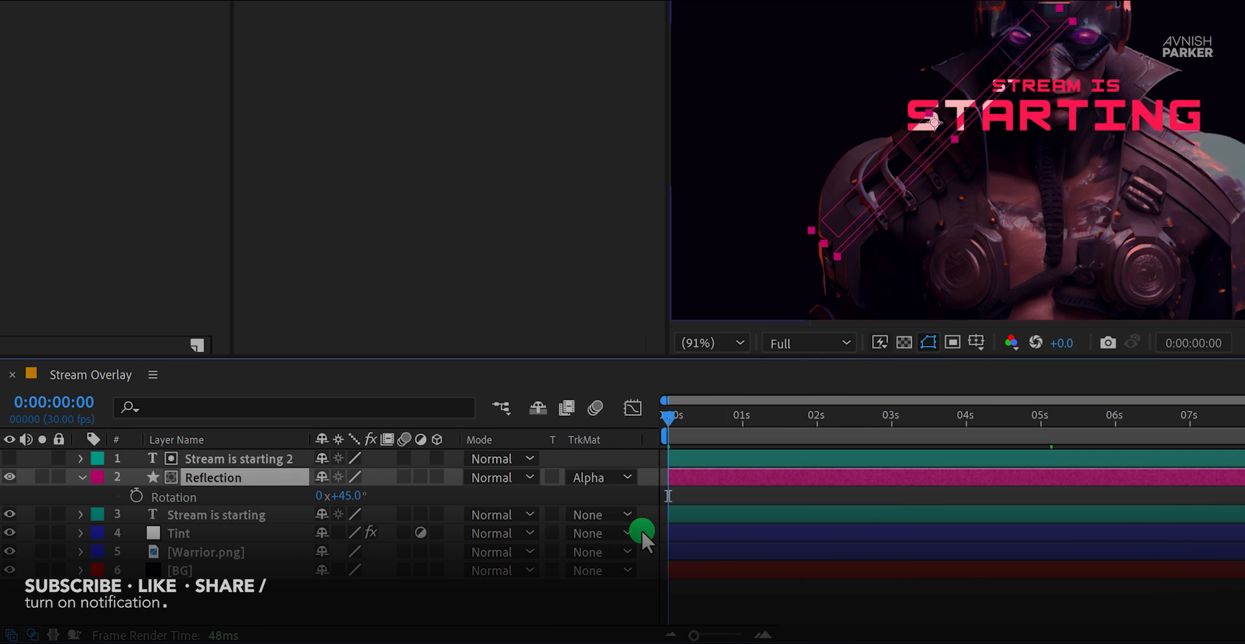
click(643, 493)
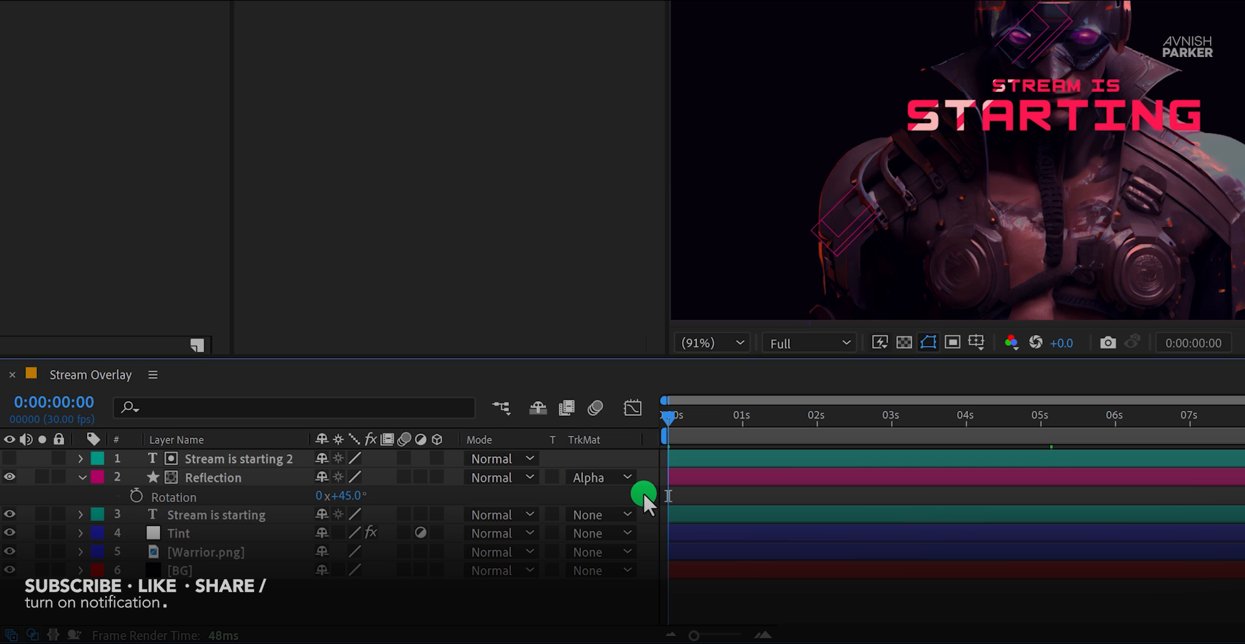
Step: Move the Reflection layer left of the title to X position 445.2 and add a Position keyframe at 0:00:00:00
mouse_move(681, 417)
mouse_down()
mouse_move(693, 415)
mouse_move(670, 418)
mouse_up()
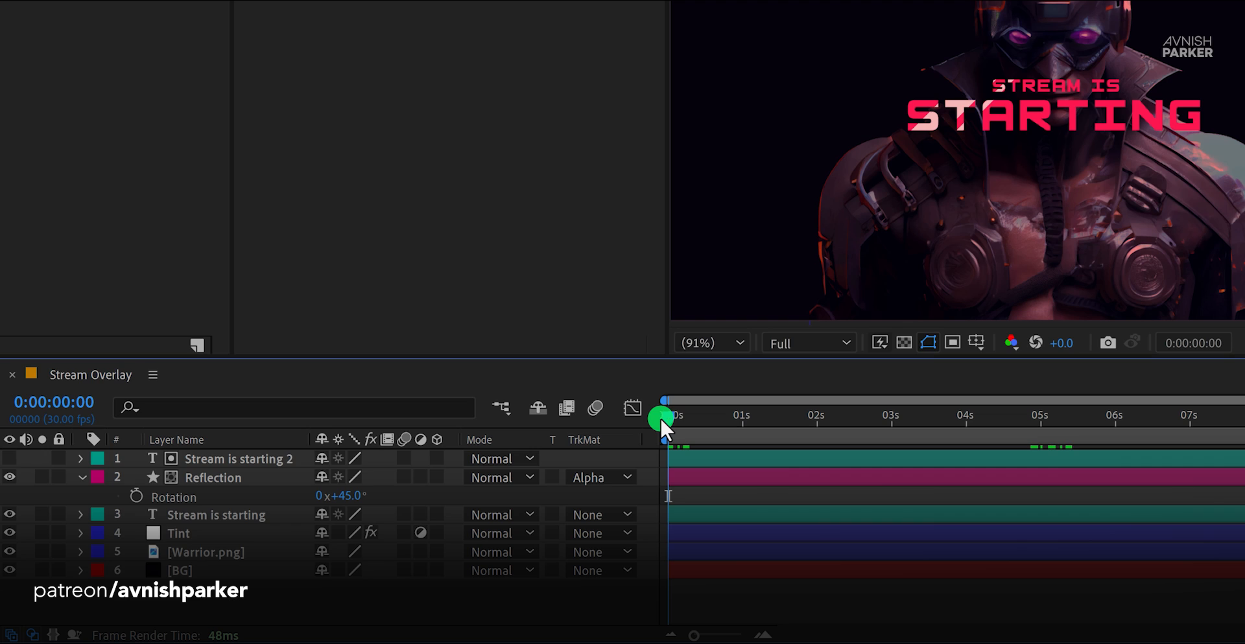
click(240, 481)
key(p)
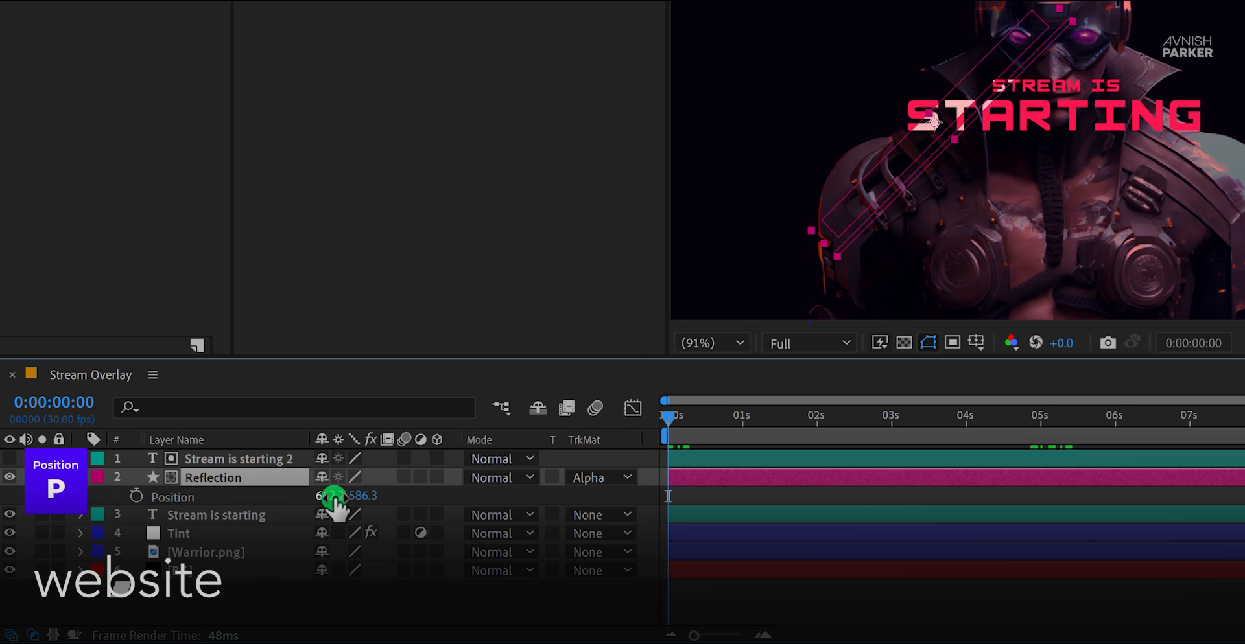
drag(334, 497, 79, 482)
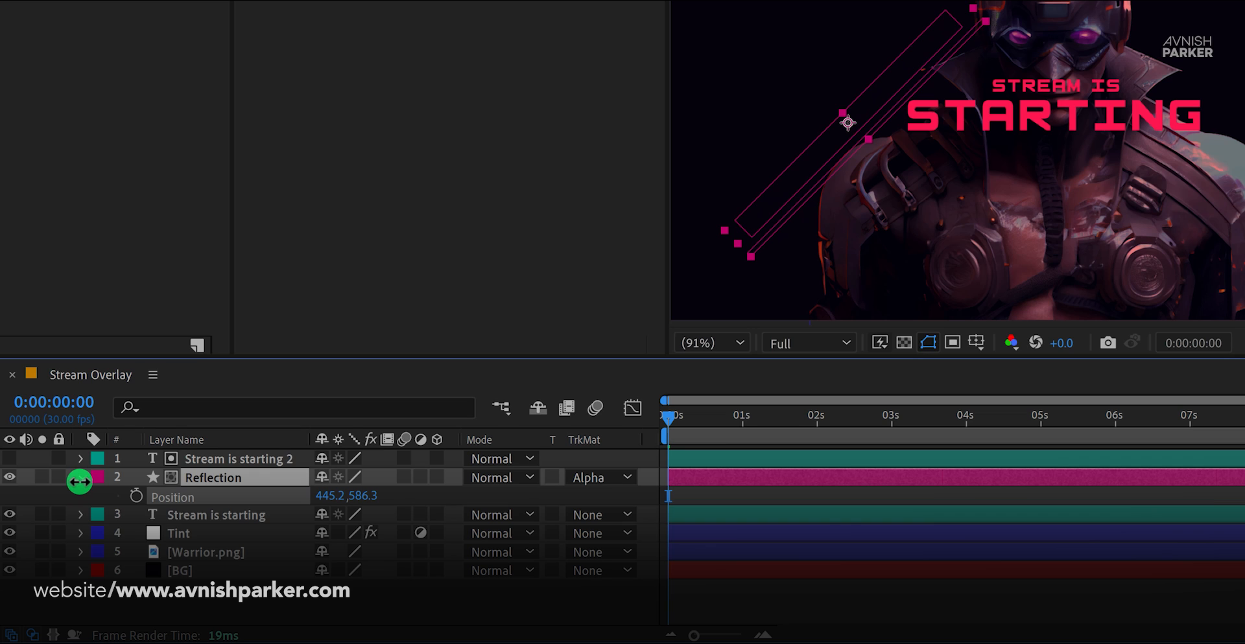
click(134, 494)
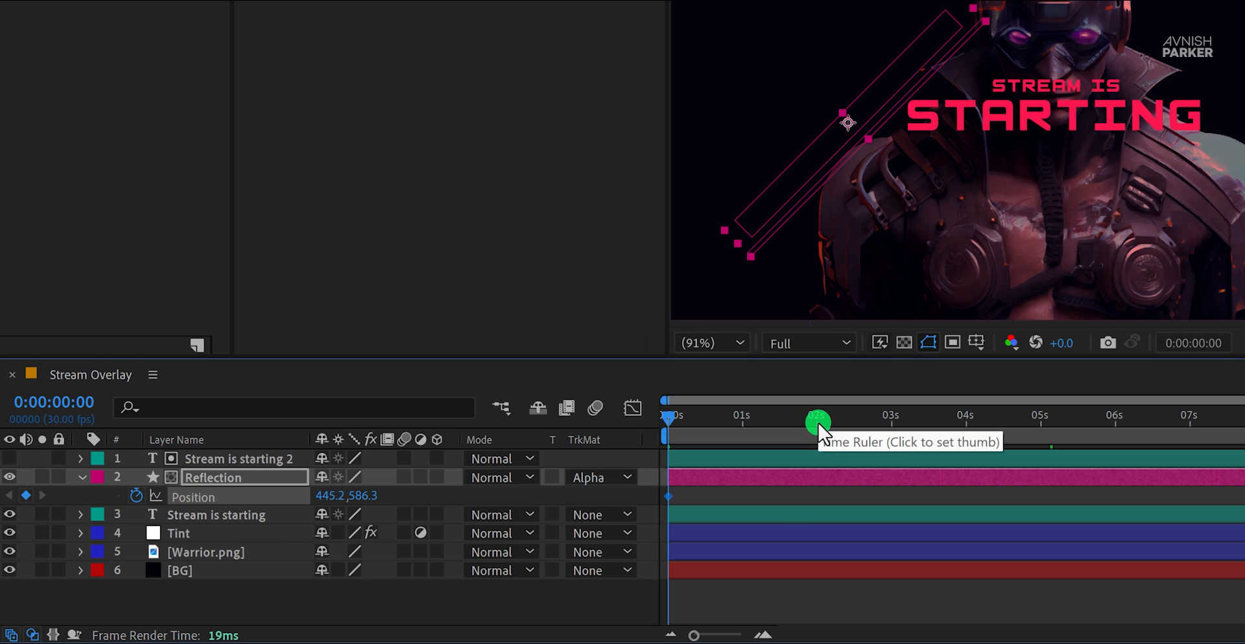
Step: At 0:00:02:16, move the Reflection layer past the title's right end to X position 1388.2, adding a second Position keyframe
click(851, 423)
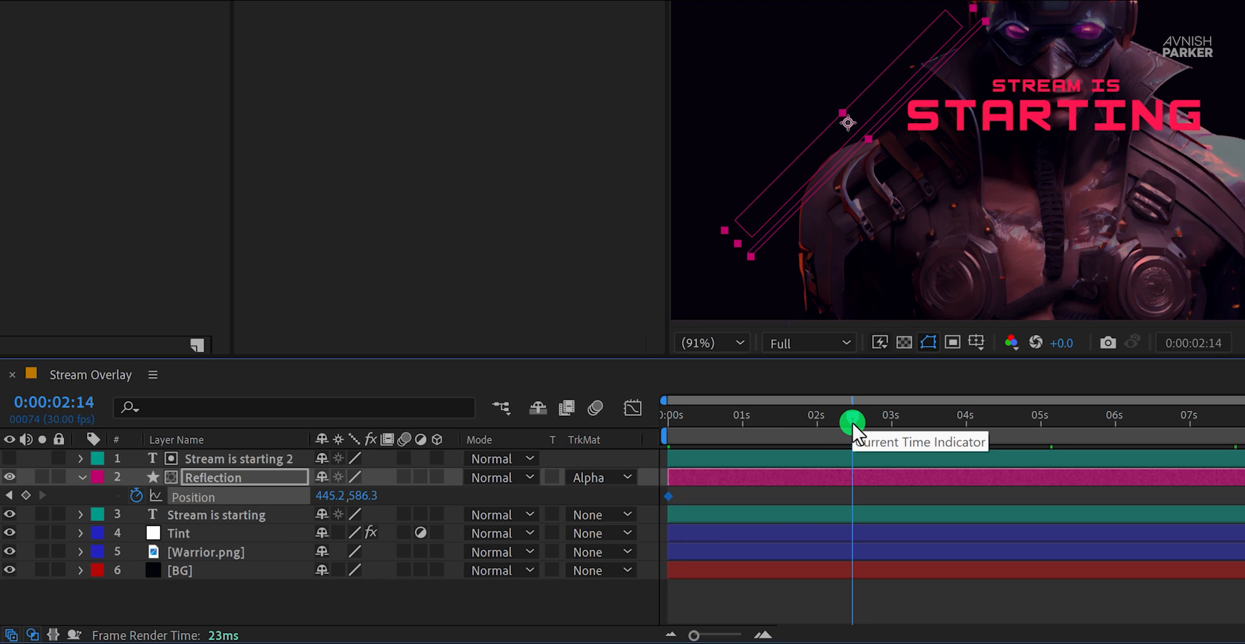
drag(852, 428, 854, 429)
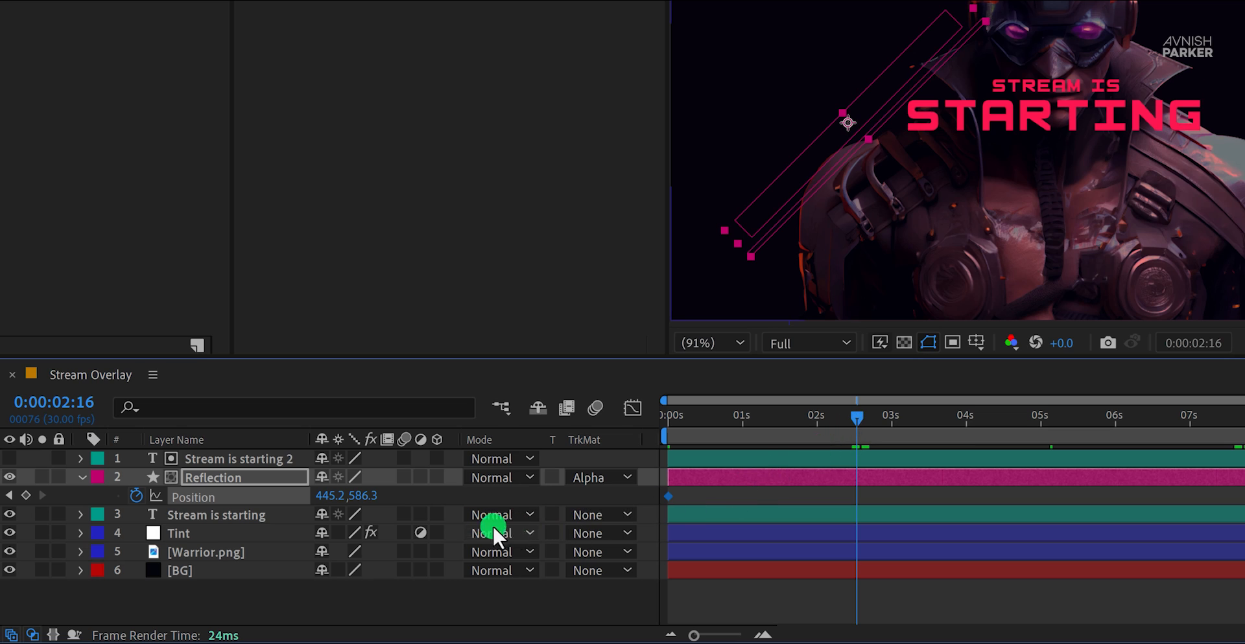
drag(338, 497, 1071, 485)
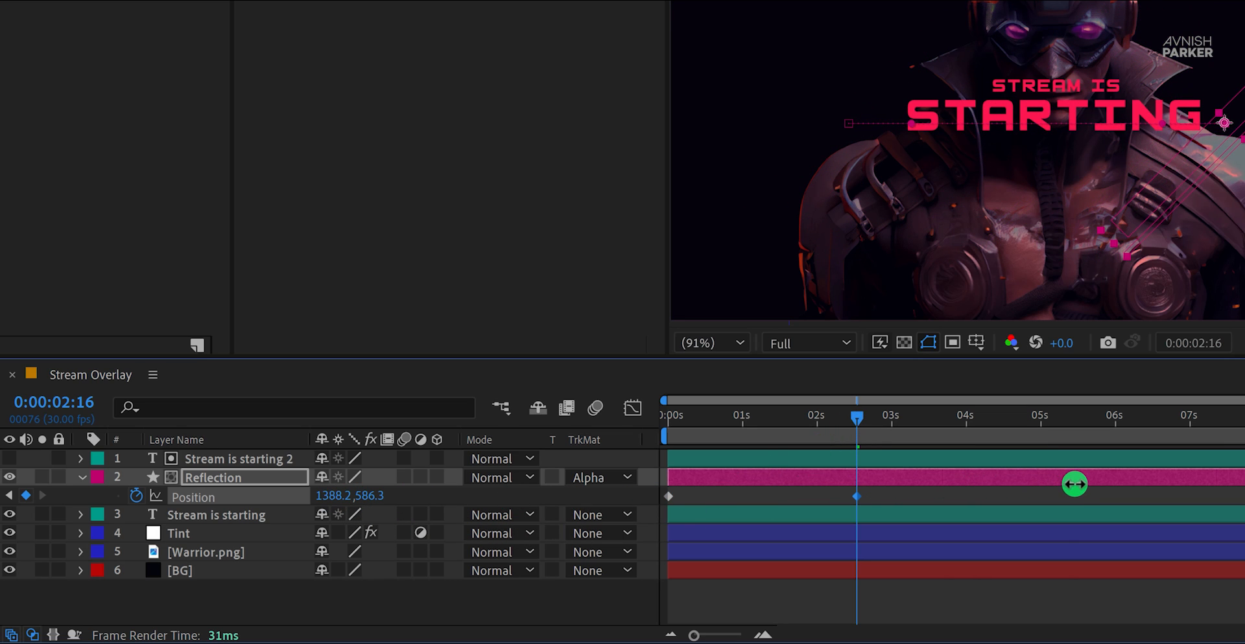
click(648, 555)
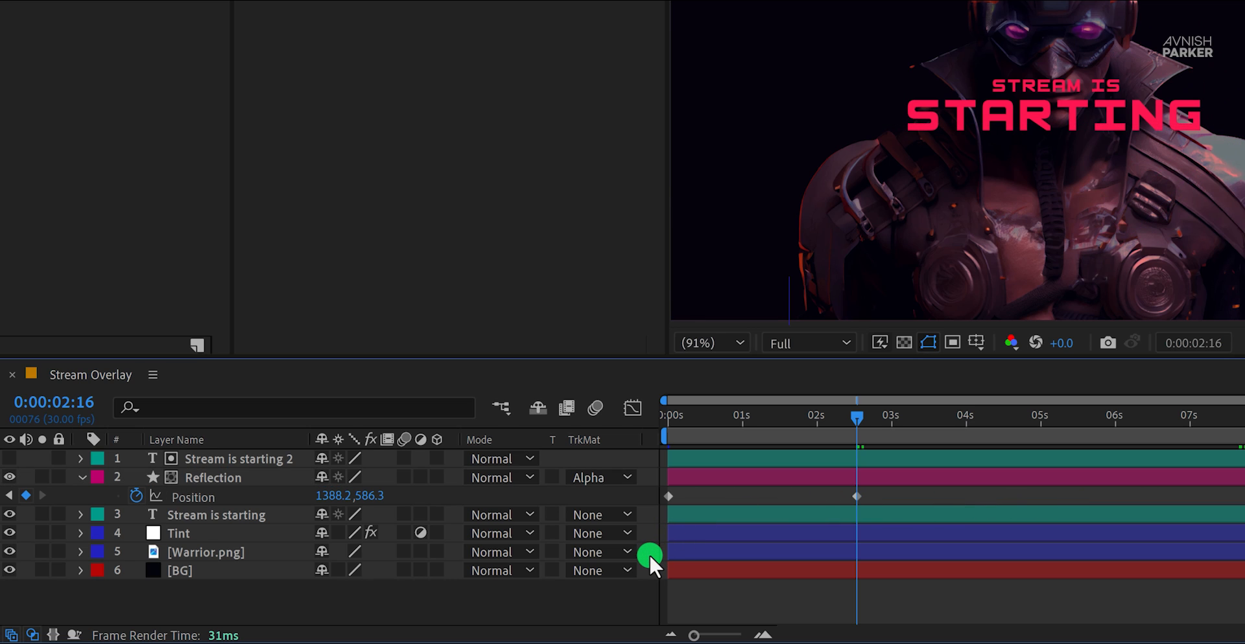
Step: Preview the reflection sweep and apply Easy Ease to both Position keyframes of the Reflection layer
key(space)
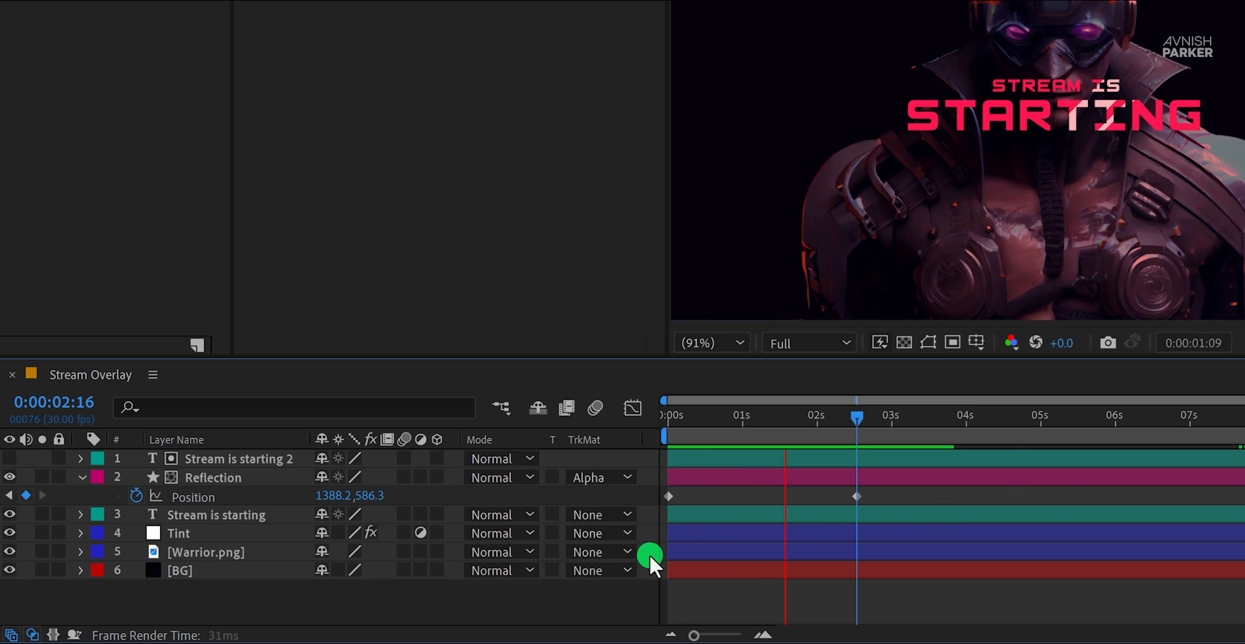
drag(736, 403, 775, 422)
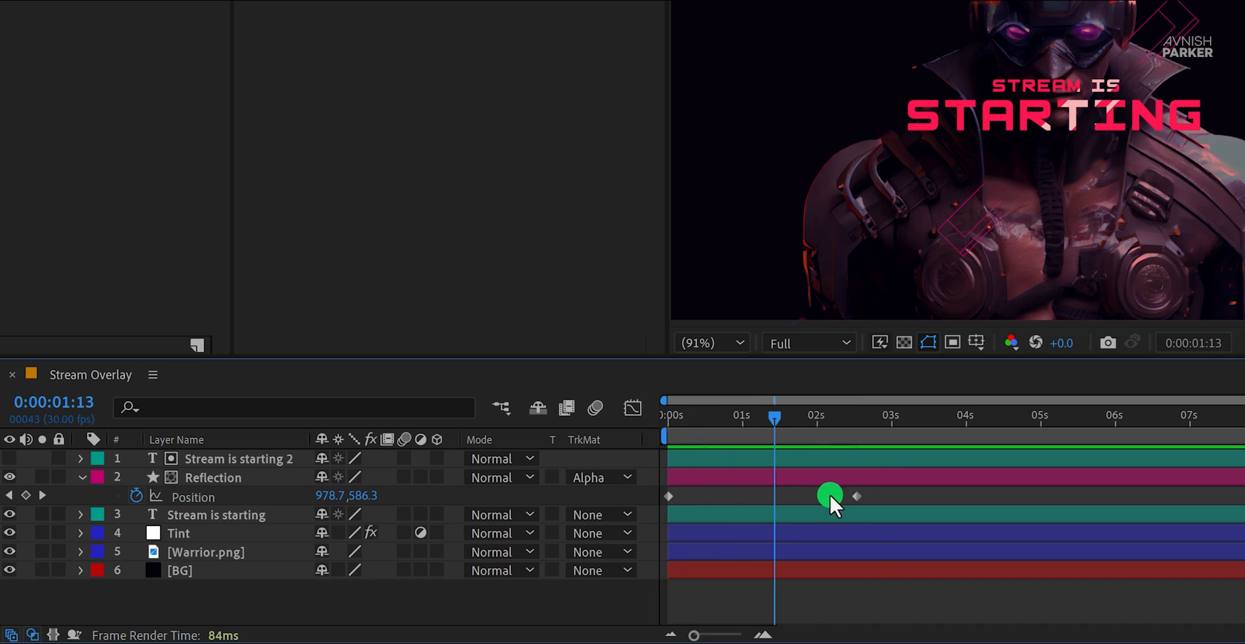
drag(873, 488, 656, 506)
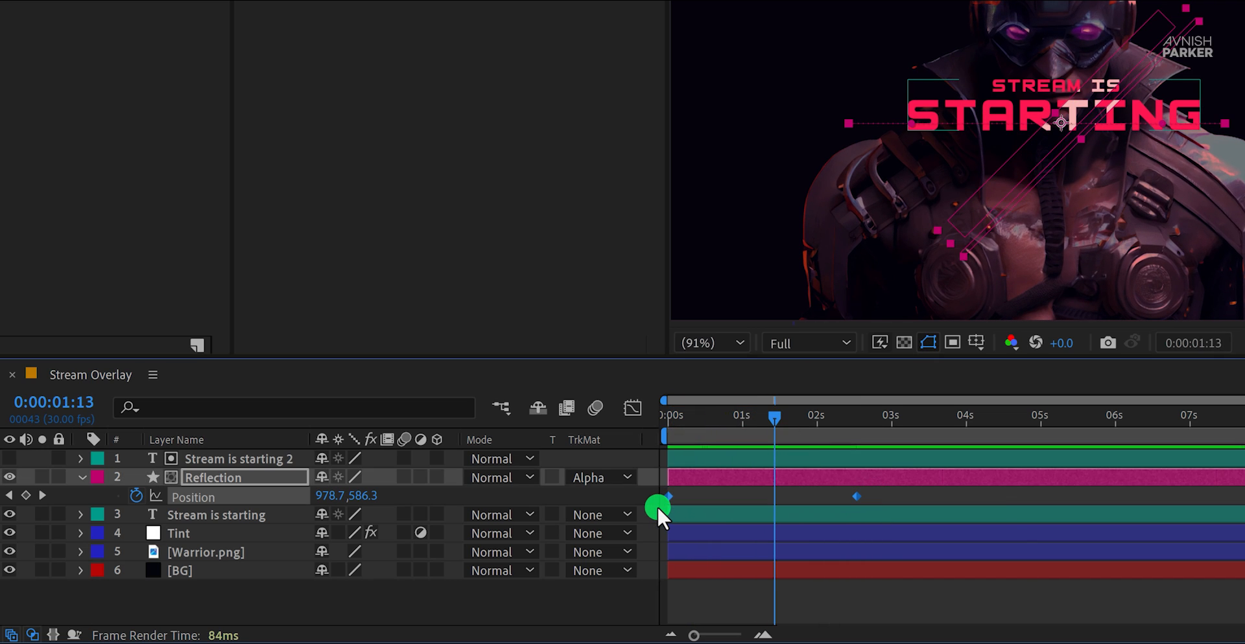
key(F9)
click(641, 491)
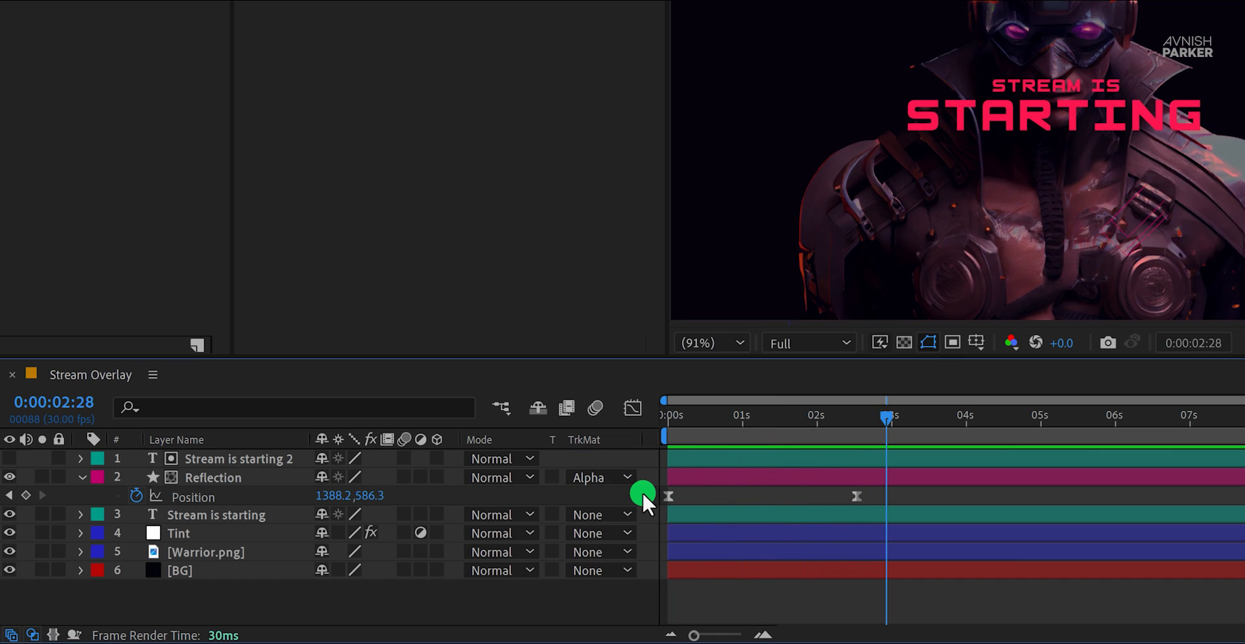
mouse_move(706, 418)
mouse_down()
mouse_move(687, 417)
mouse_move(726, 418)
mouse_up()
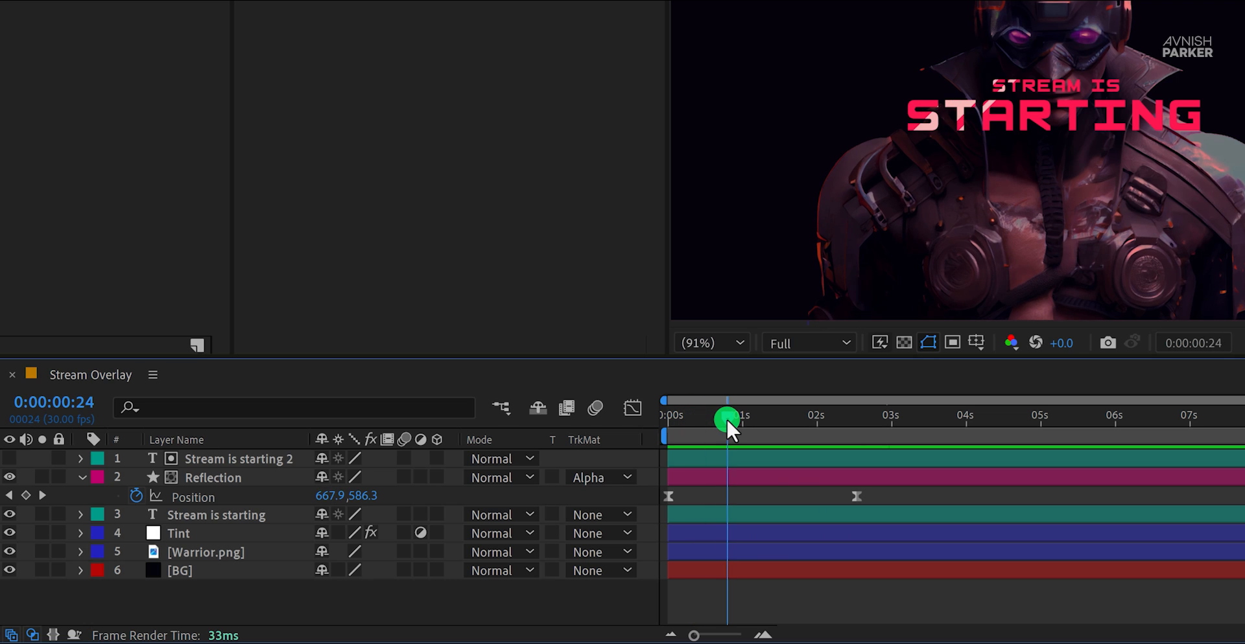
Step: Add the expression loopOut() to the Reflection layer's Position, preview the loop, and collapse the layer's properties
click(215, 498)
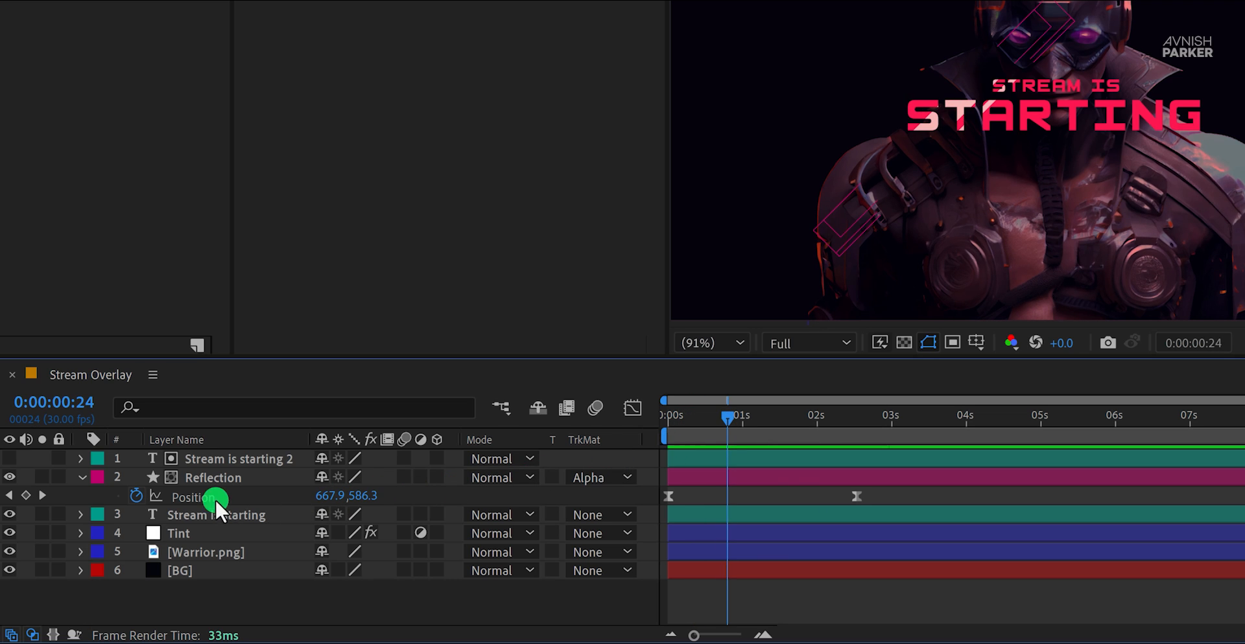
alt+click(138, 496)
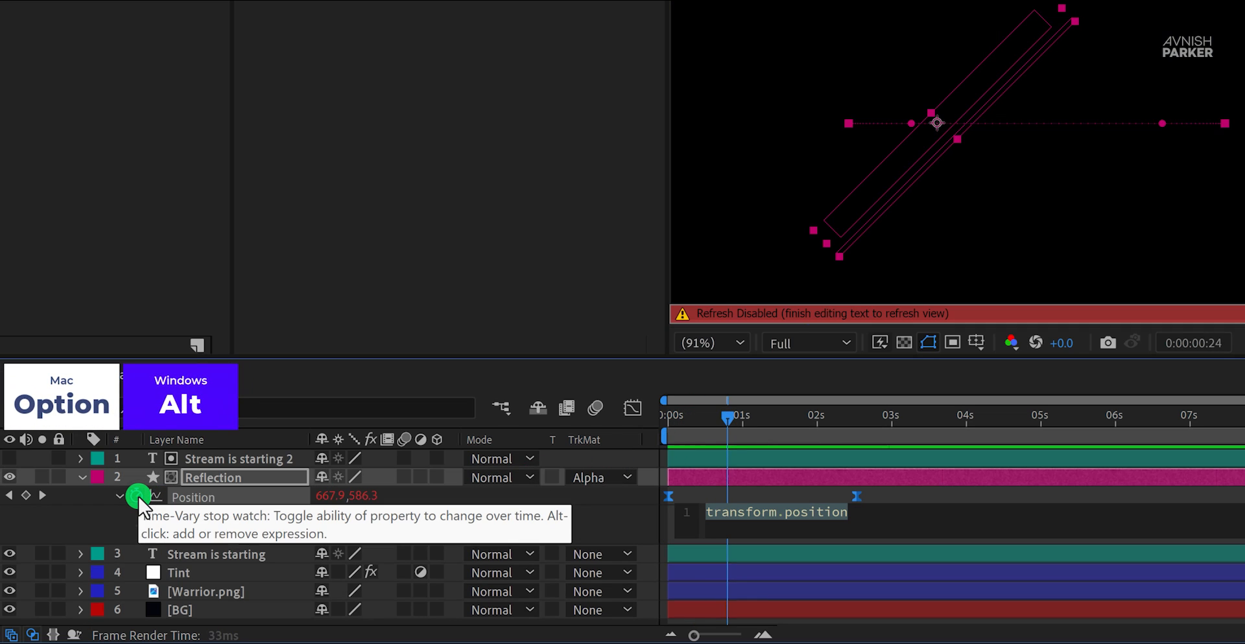
text(loo)
key(Down)
key(Down)
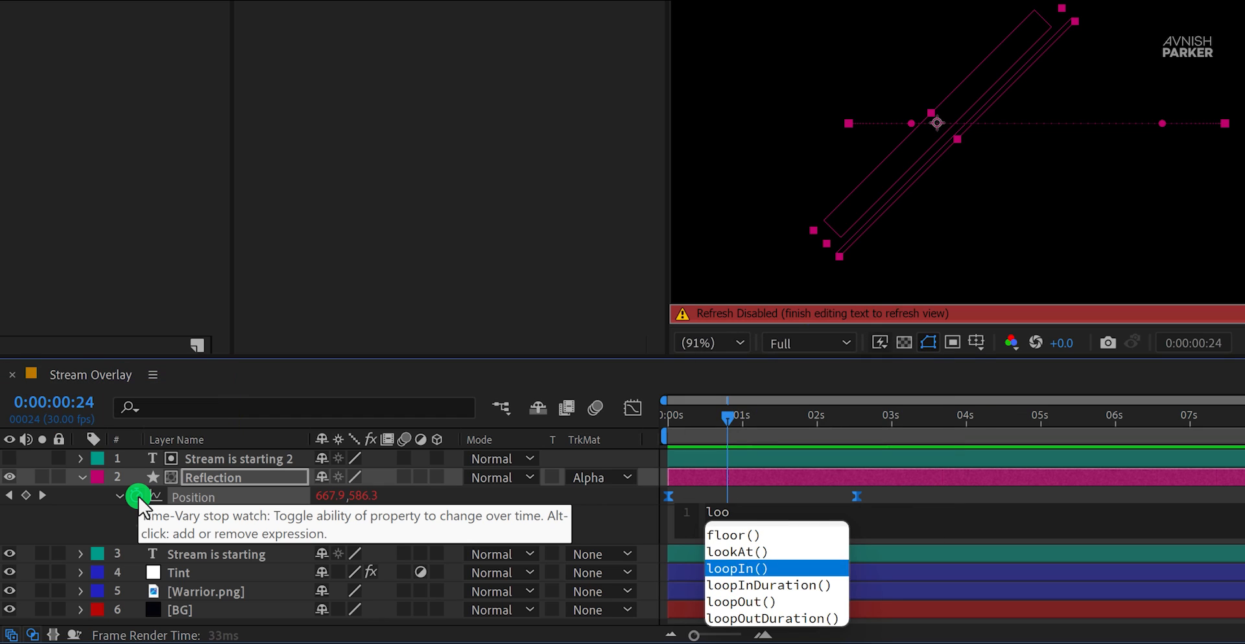
key(Return)
key(KP_Enter)
key(space)
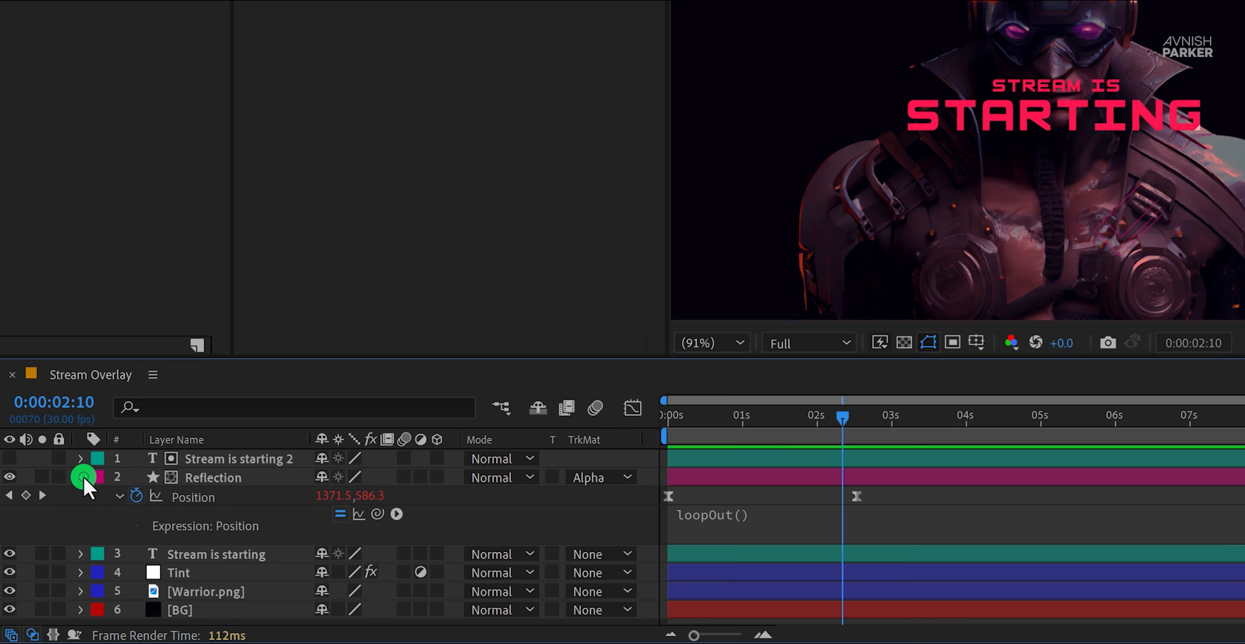
click(82, 477)
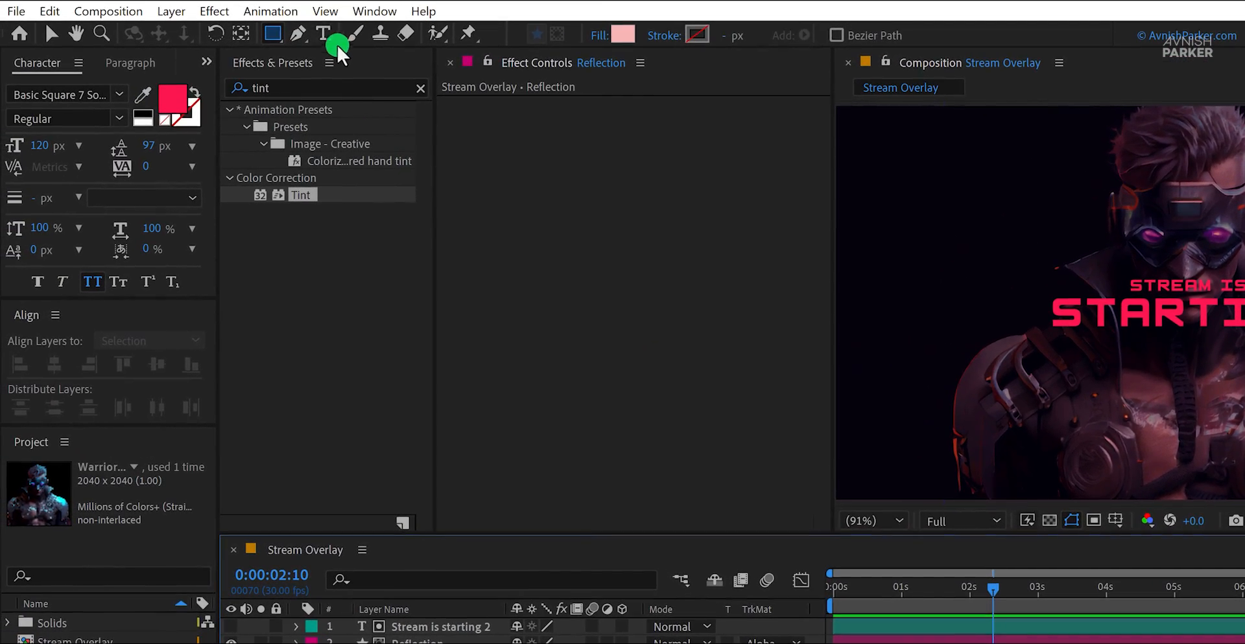
Step: Create a new text layer reading "starting" below the title in the composition
click(324, 35)
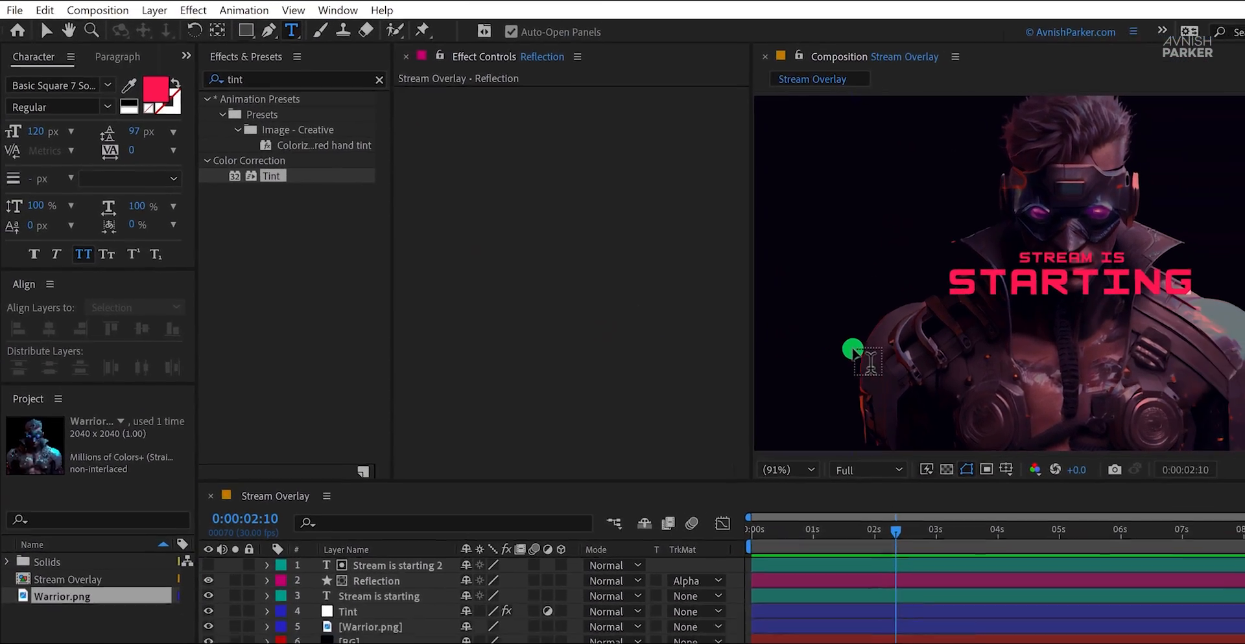
click(853, 350)
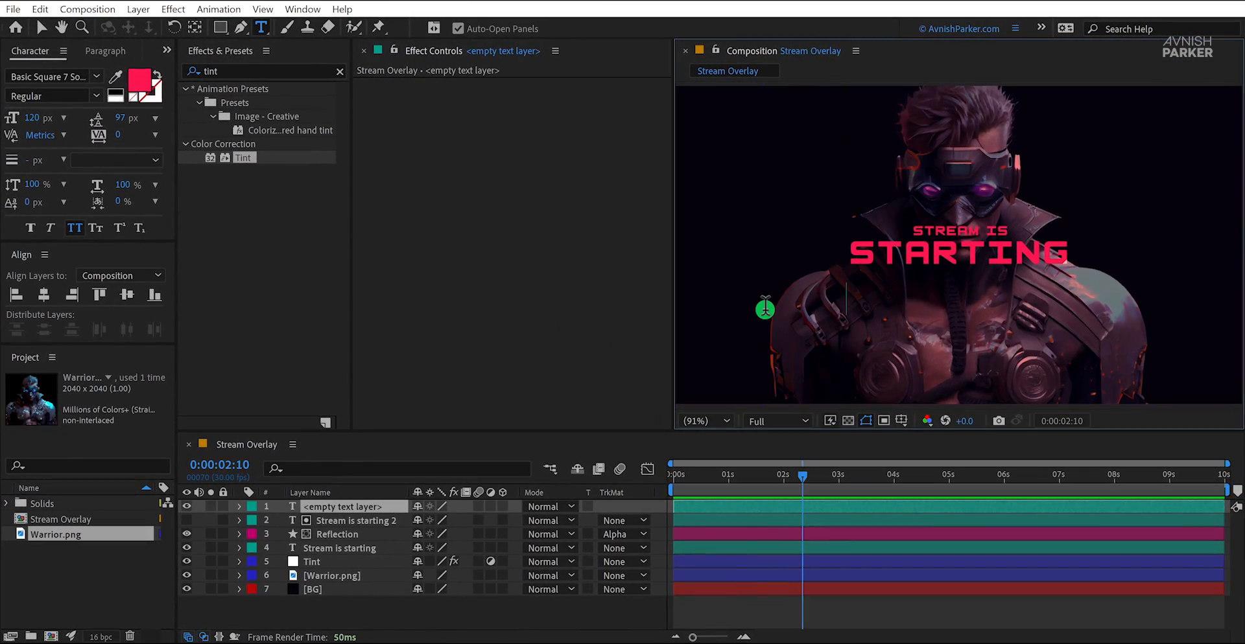
text(starting)
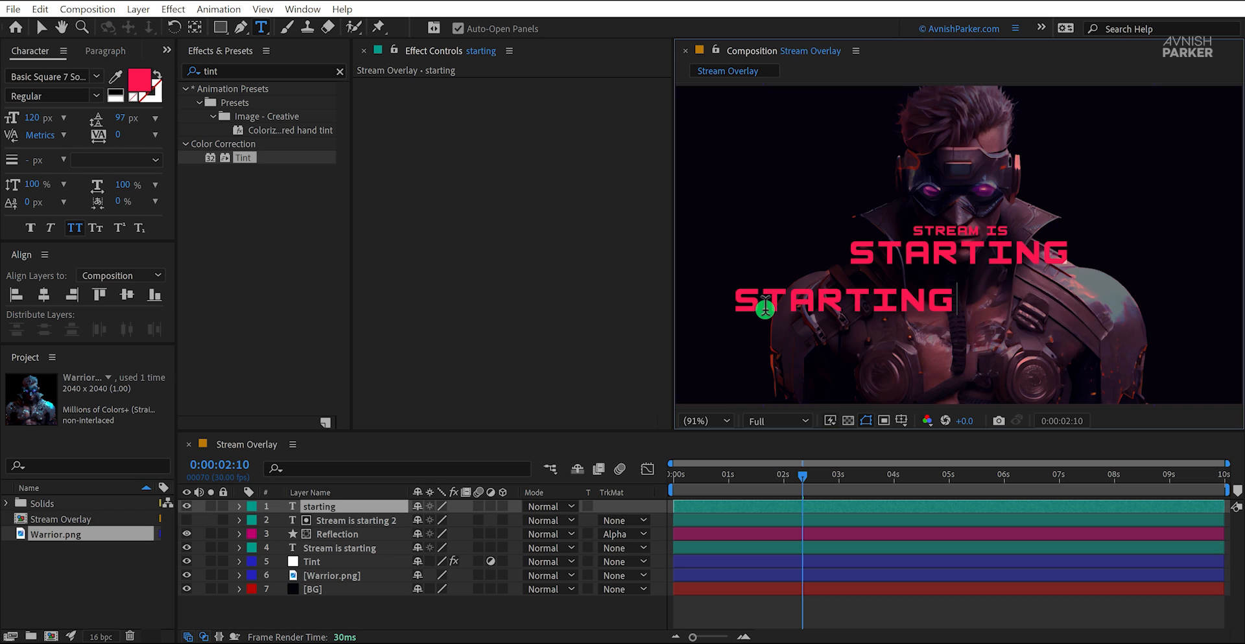
key(Escape)
key(v)
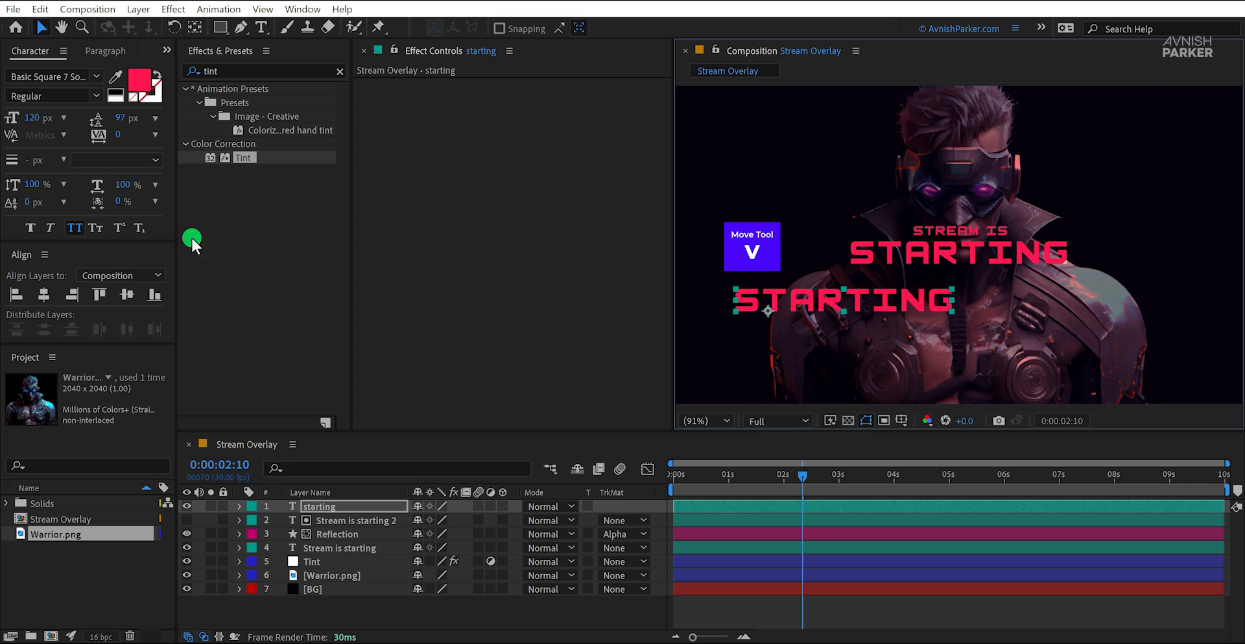
Step: Set the "starting" text's font size to 350 px and center it horizontally and vertically in the composition
click(37, 117)
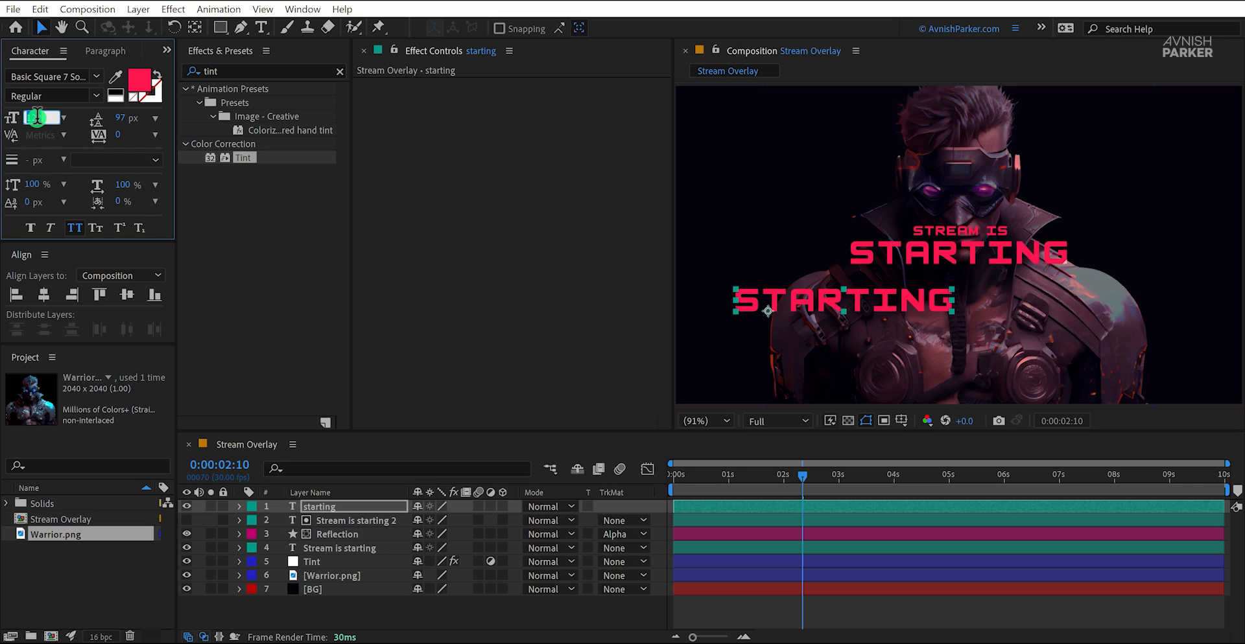
text(350)
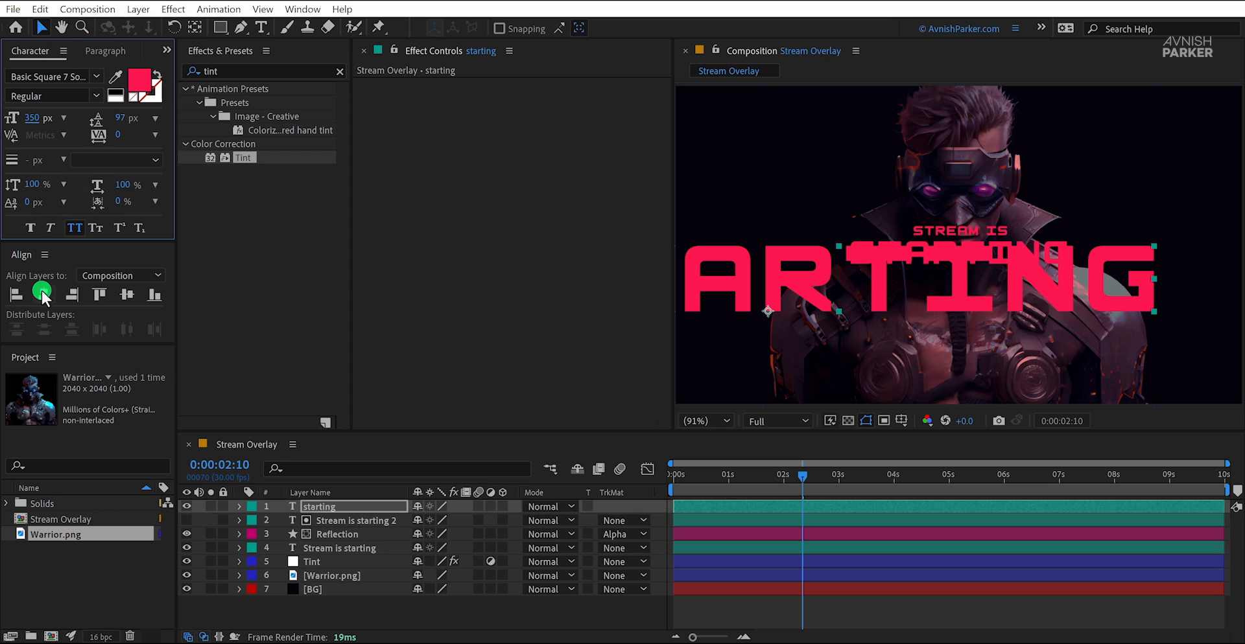
click(41, 295)
click(126, 295)
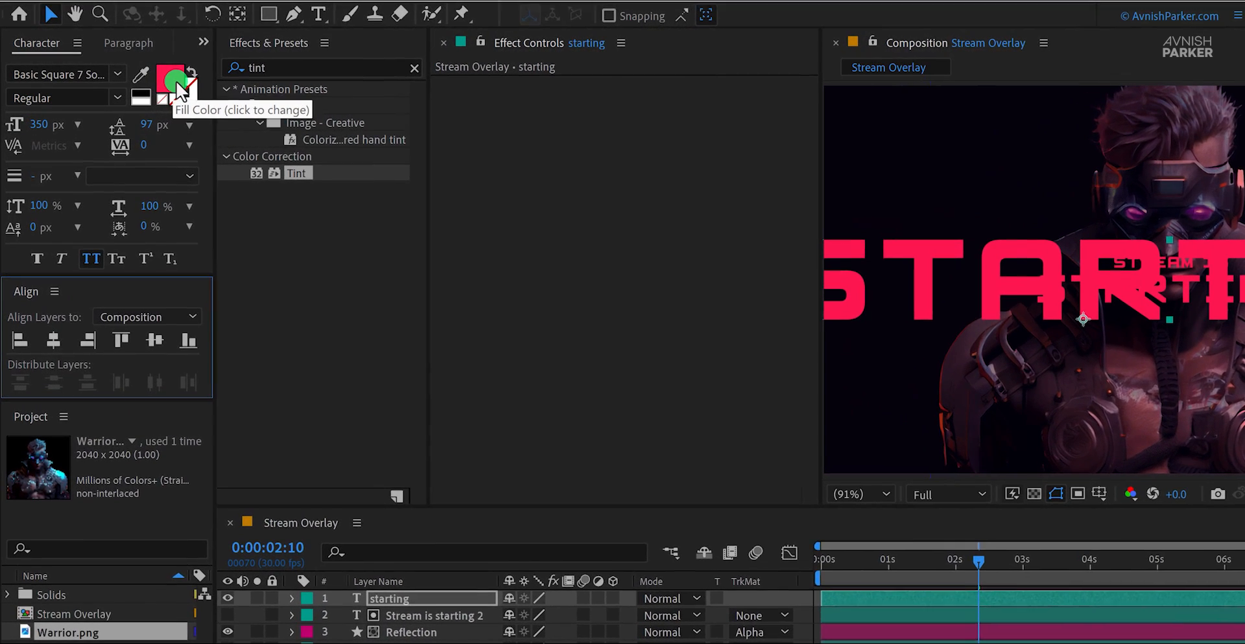
Step: Turn the "starting" text into an unfilled outline with a 0.1 px stroke in light pink F8CBD6
click(185, 73)
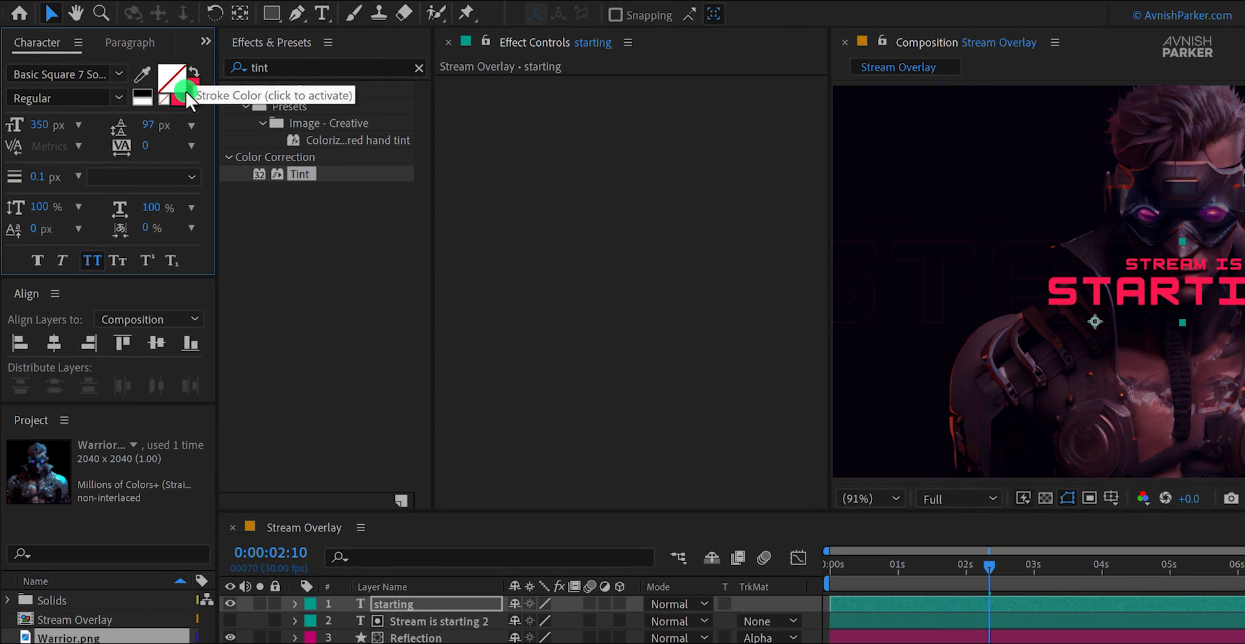
click(57, 177)
key(Return)
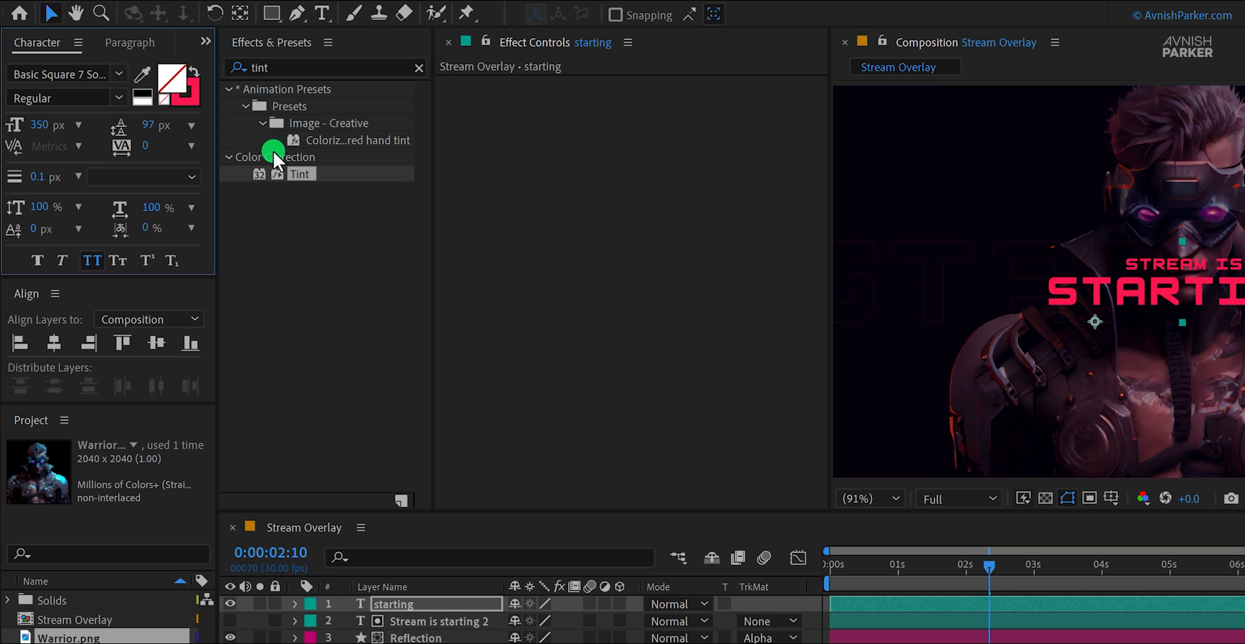
double_click(189, 92)
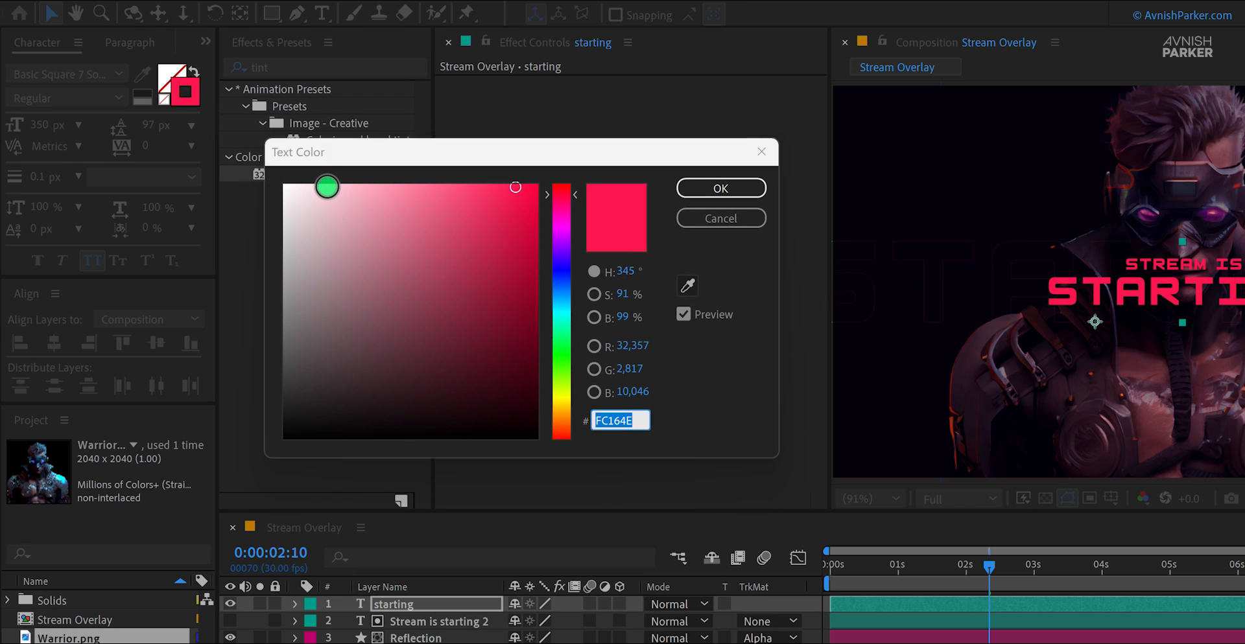
mouse_move(312, 194)
mouse_down()
mouse_move(299, 188)
mouse_move(333, 190)
mouse_up()
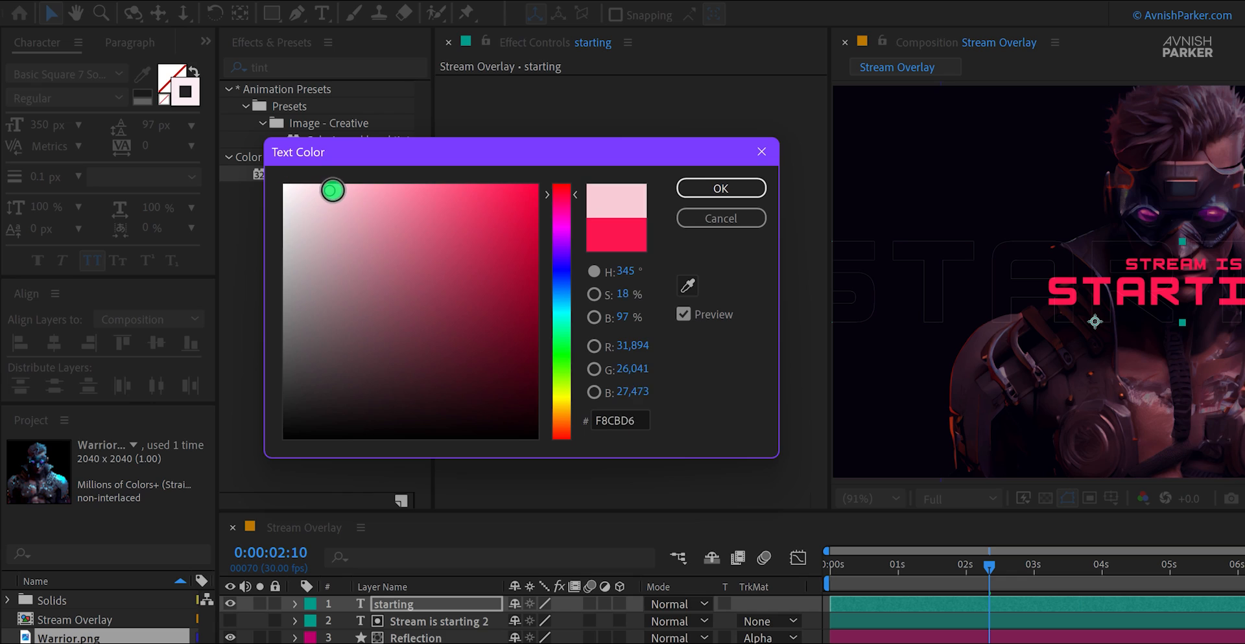
click(709, 188)
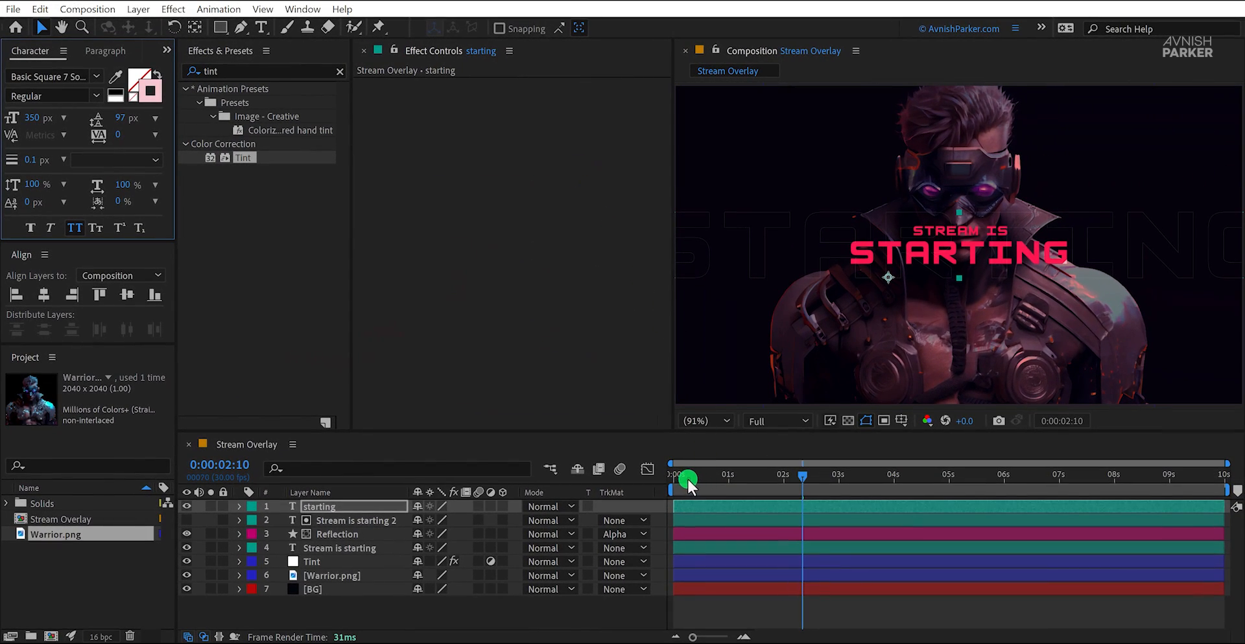
Step: At 0:00:00:00, add a Position keyframe to the "starting" layer and set its X position to 859.6
drag(687, 477, 672, 481)
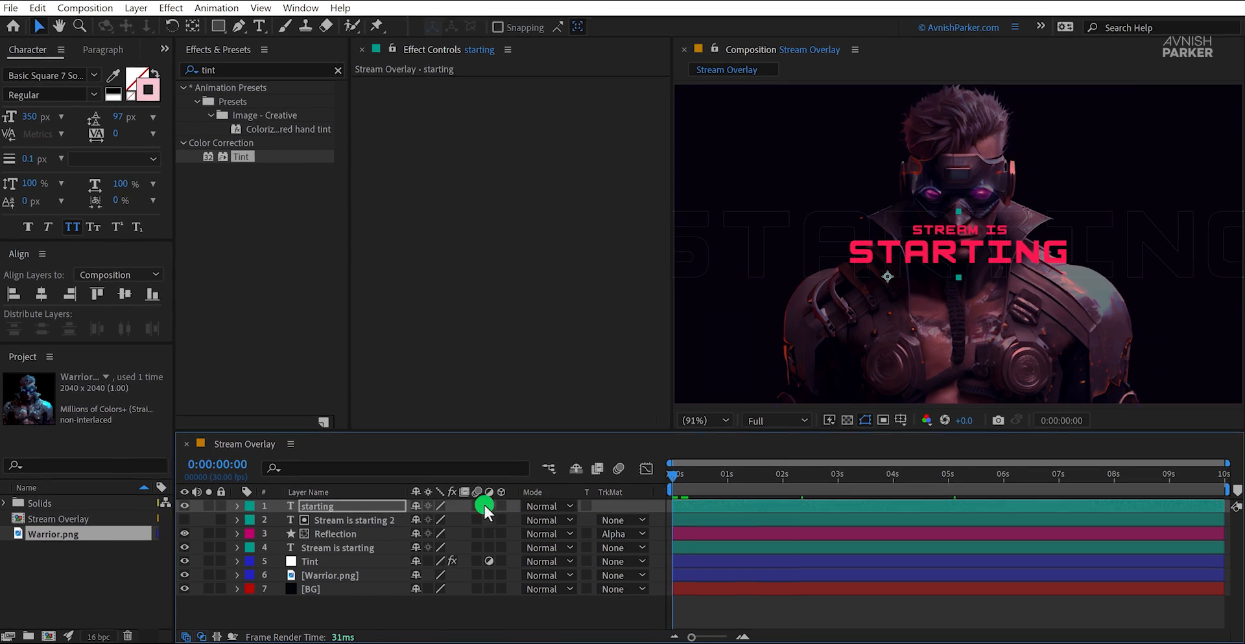
click(364, 509)
key(p)
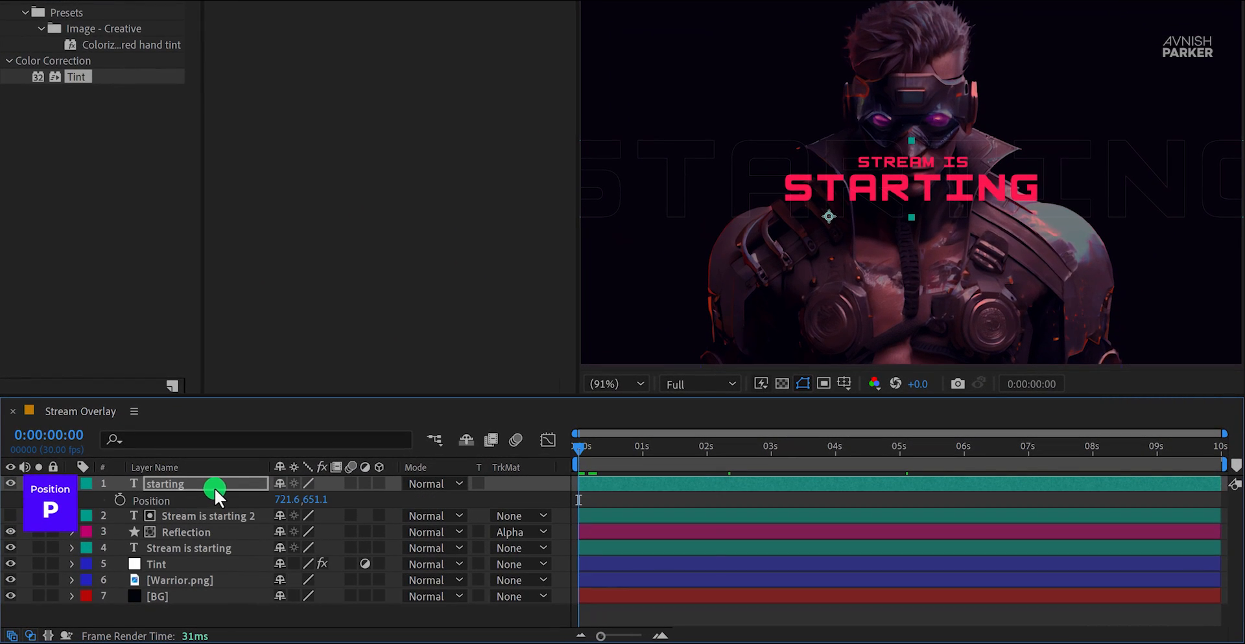
click(118, 500)
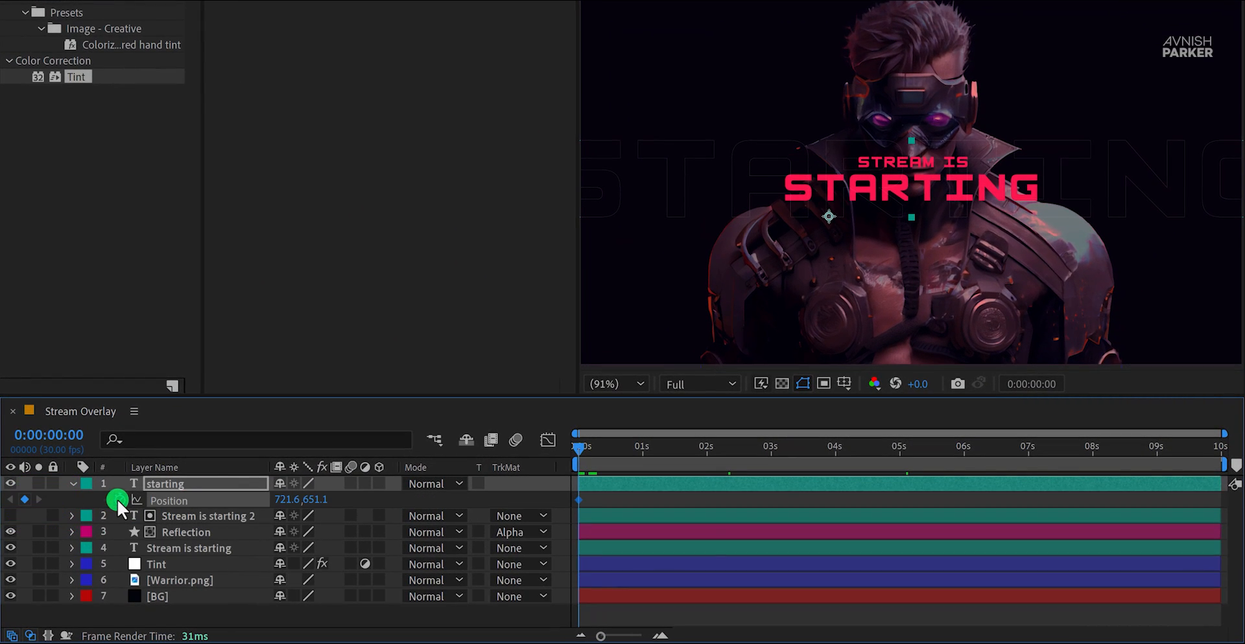
drag(281, 500, 416, 500)
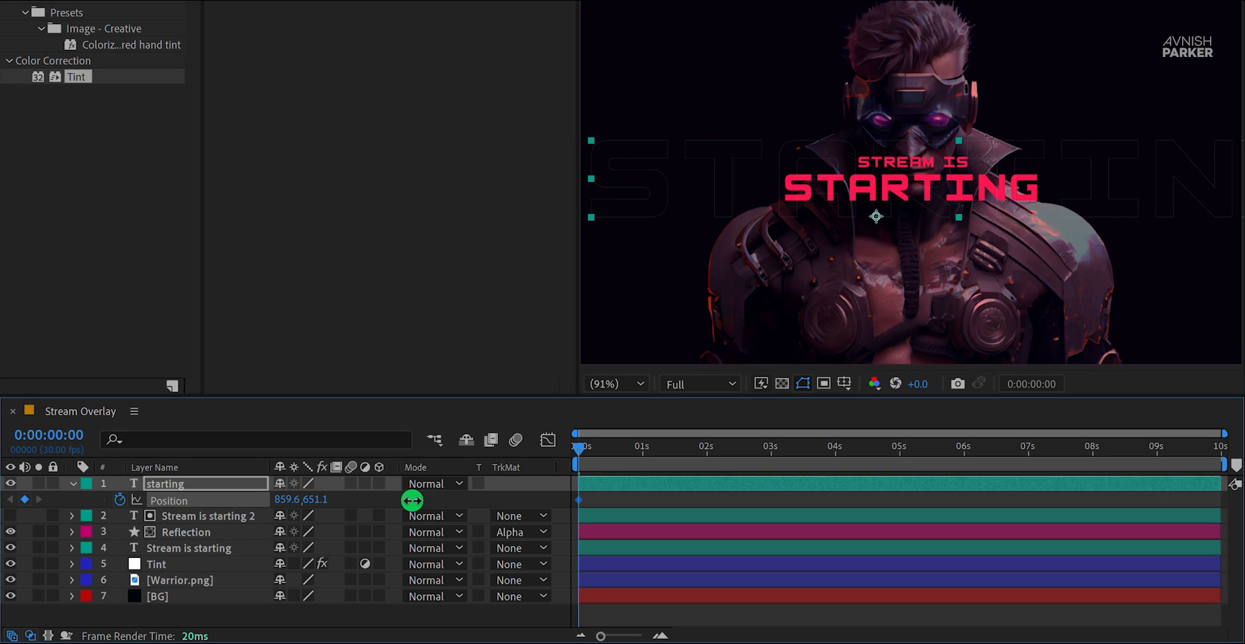
Step: At 0:00:05:00, set the "starting" layer's X position to 569.6 and apply Easy Ease to both Position keyframes
click(901, 449)
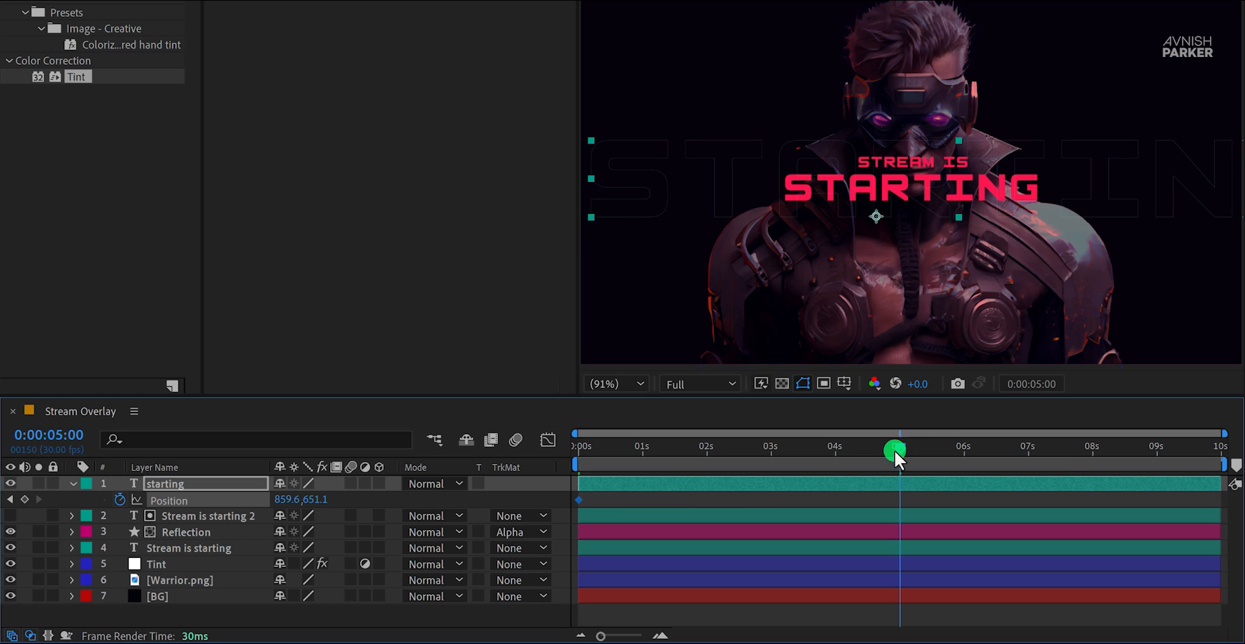
mouse_move(284, 502)
mouse_down()
mouse_move(227, 503)
mouse_move(300, 509)
mouse_up()
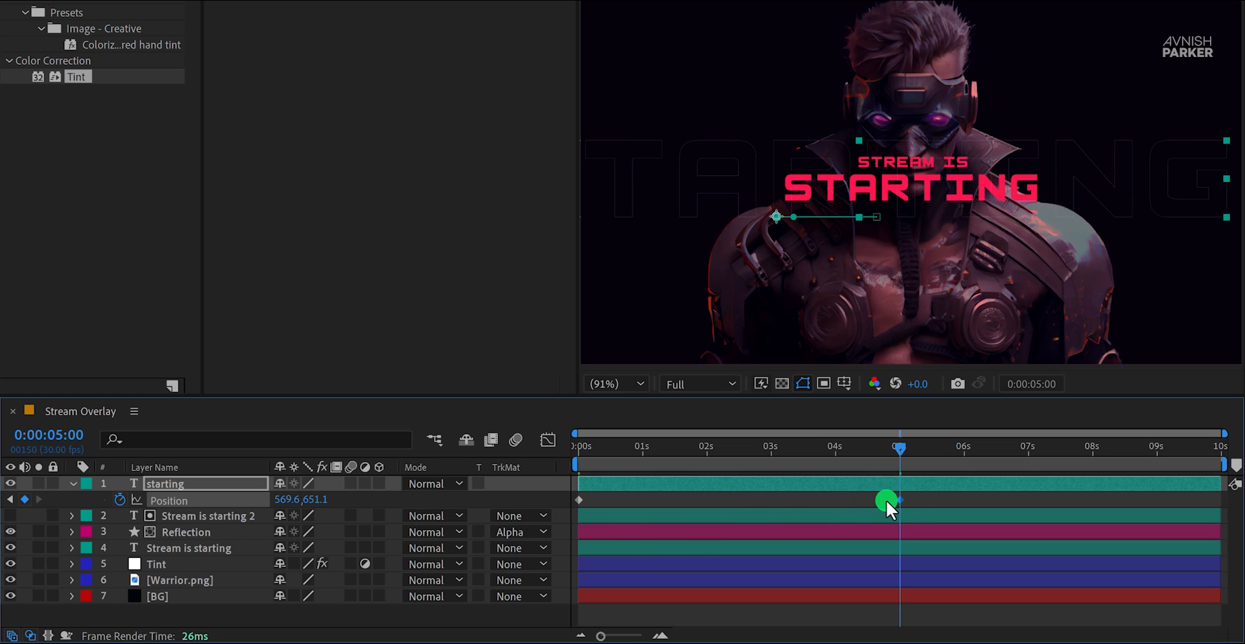
drag(913, 494, 569, 505)
key(F9)
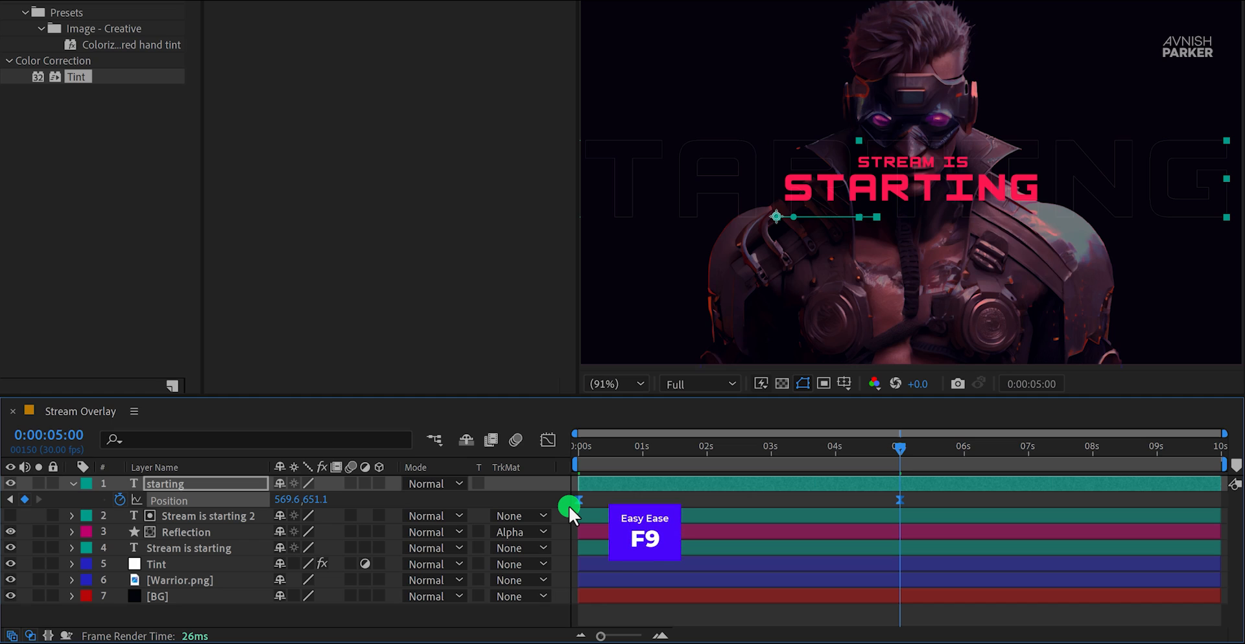
Step: Add the expression loopOut("pingpong") to the "starting" layer's Position, preview it, return to 0:00:00:00 and collapse the layer
alt+click(119, 499)
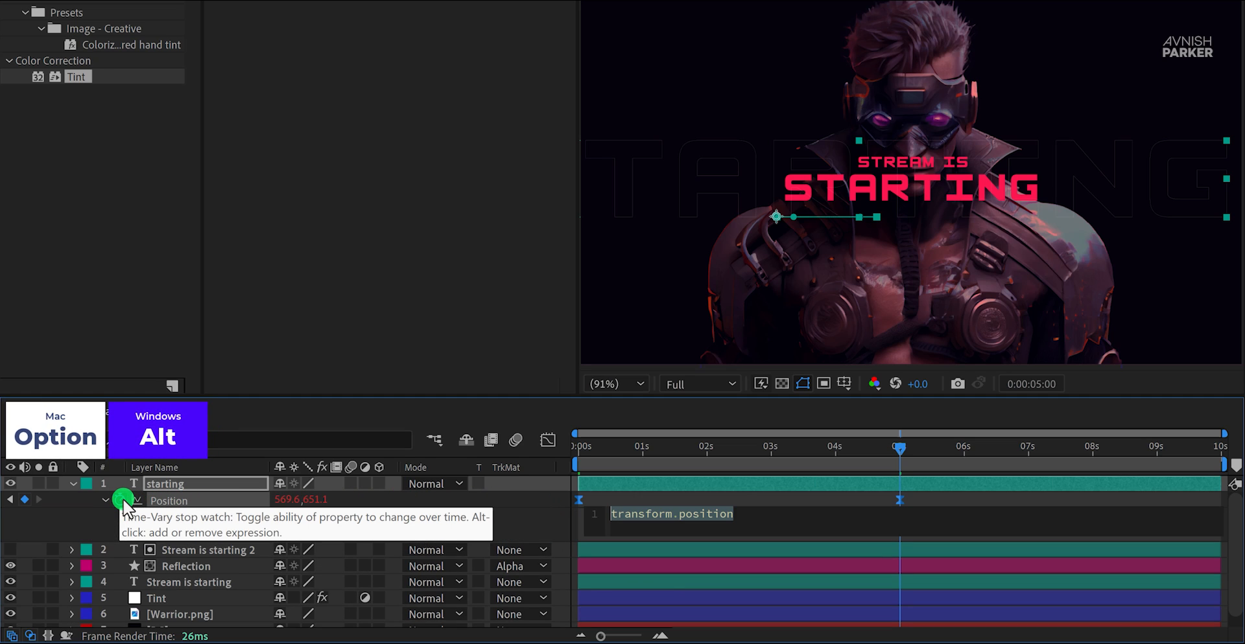
text(loo)
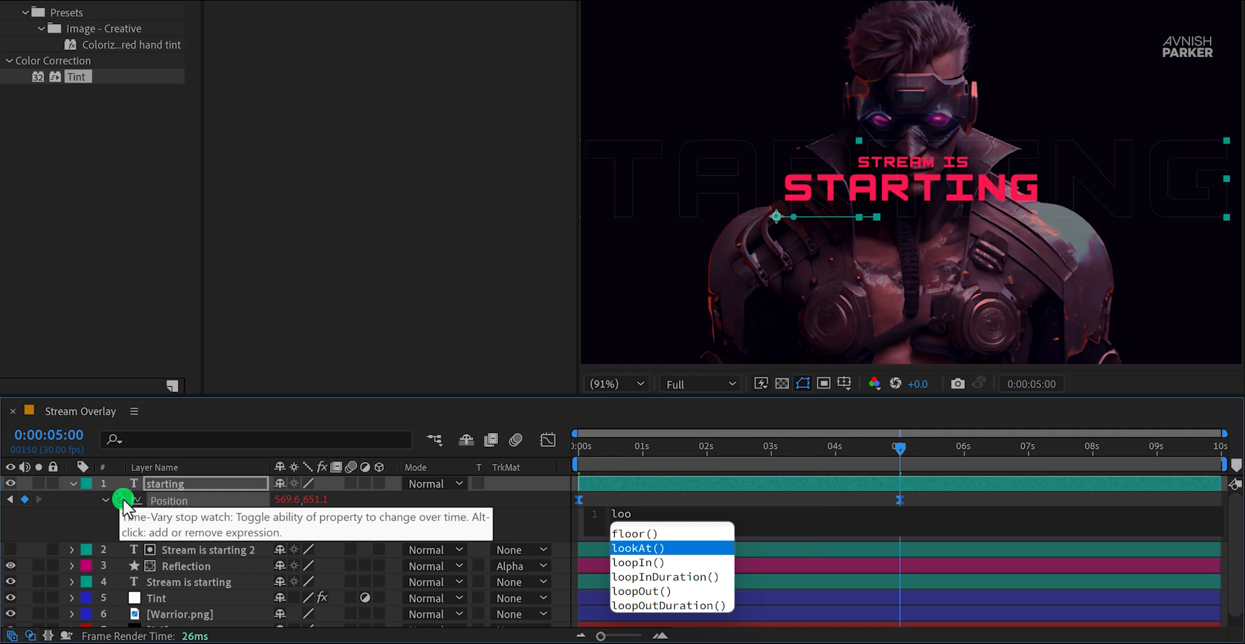
key(Down)
key(Down)
key(Return)
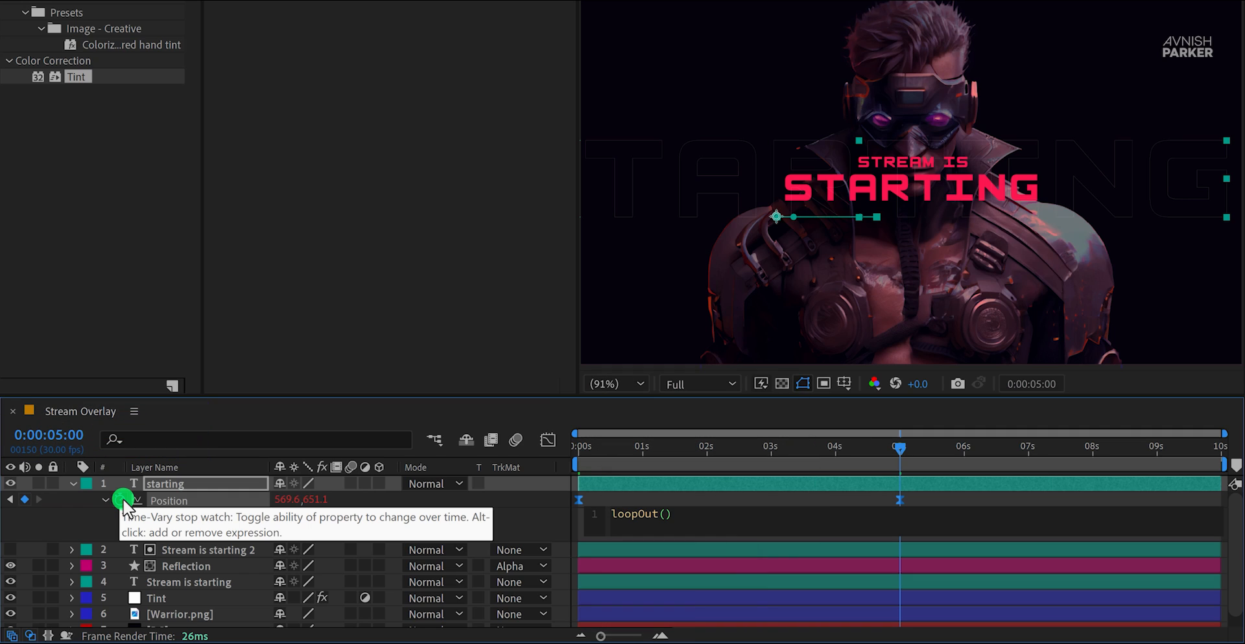
text(")
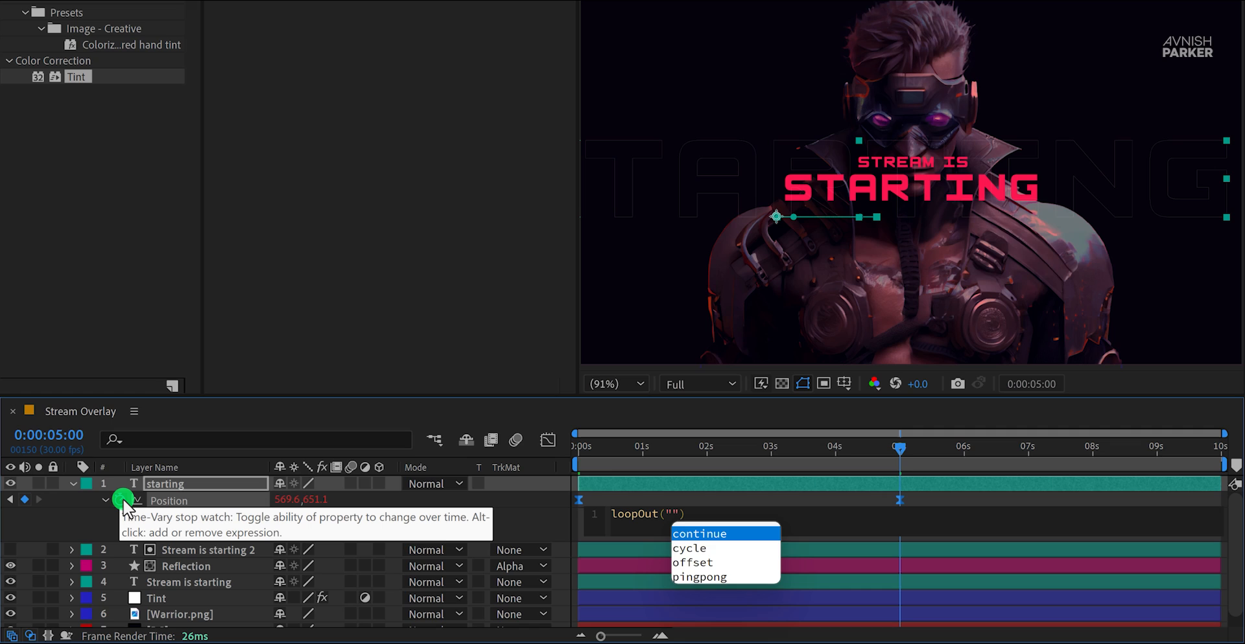
key(Down)
key(Down)
key(Down)
key(Return)
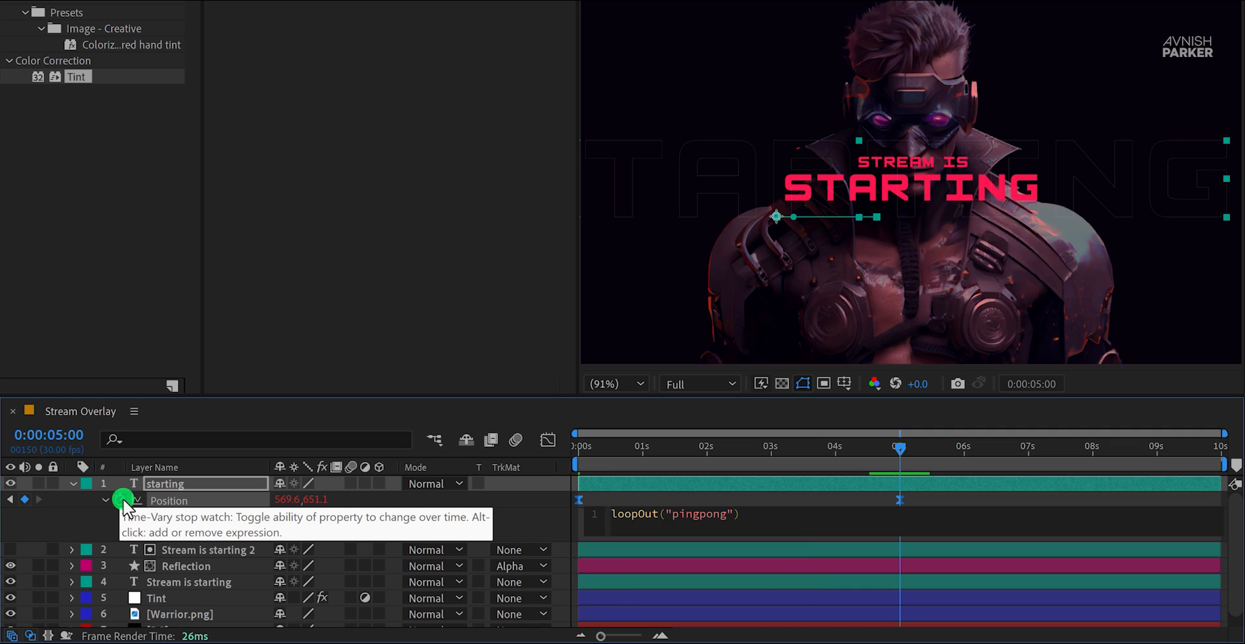
key(KP_Enter)
key(space)
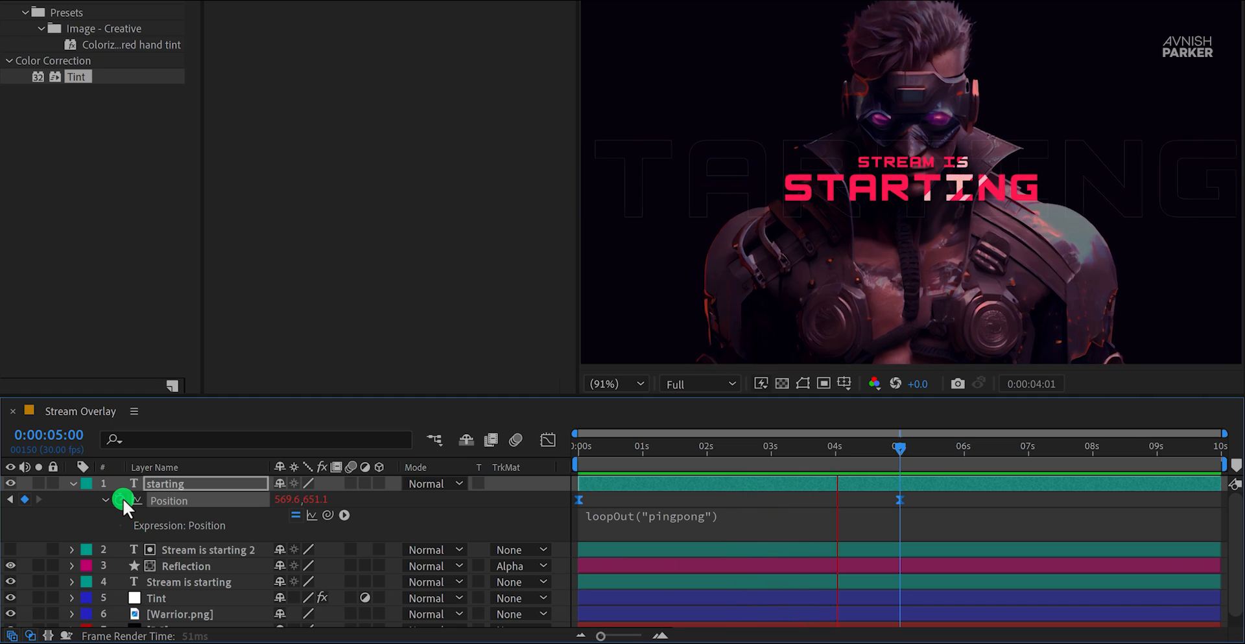
key(space)
key(Home)
click(75, 484)
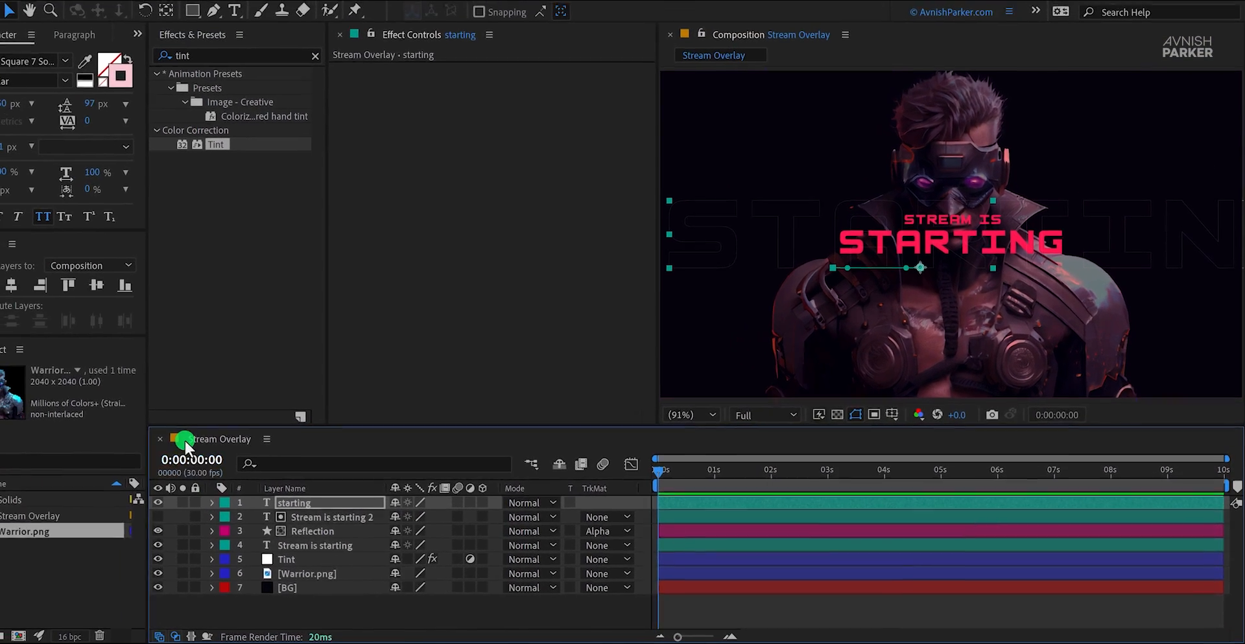
Step: Add the Particles video from Pixabay as the top layer of Stream Overlay and set its blending mode to Screen
drag(0, 227, 324, 508)
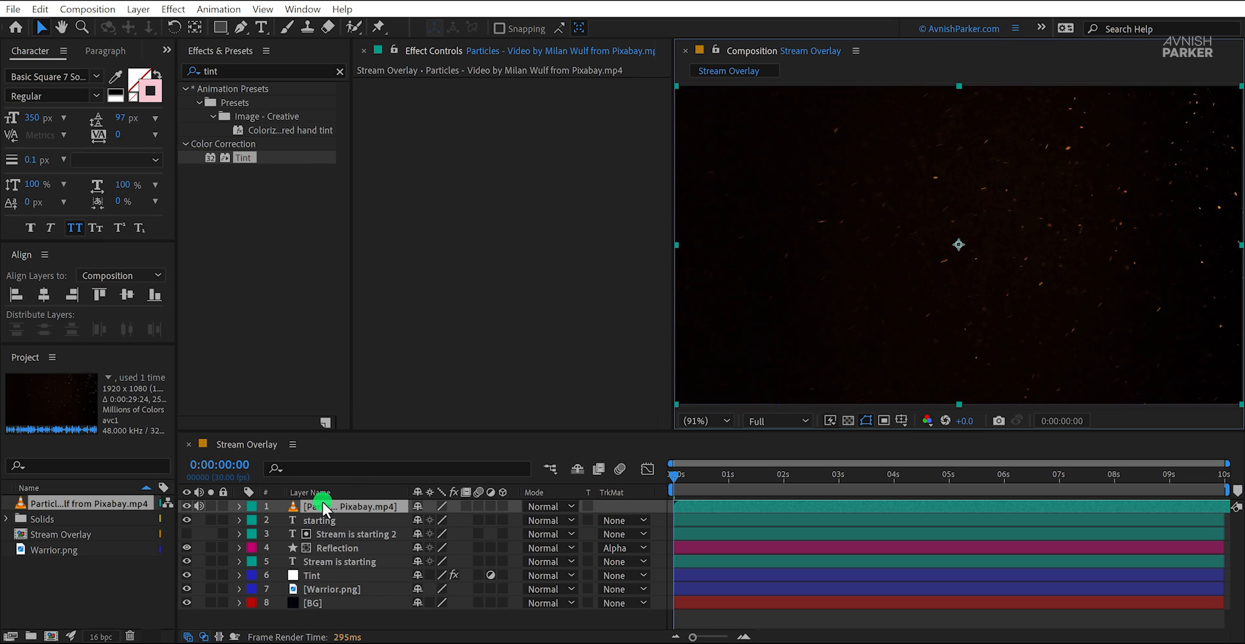
click(541, 507)
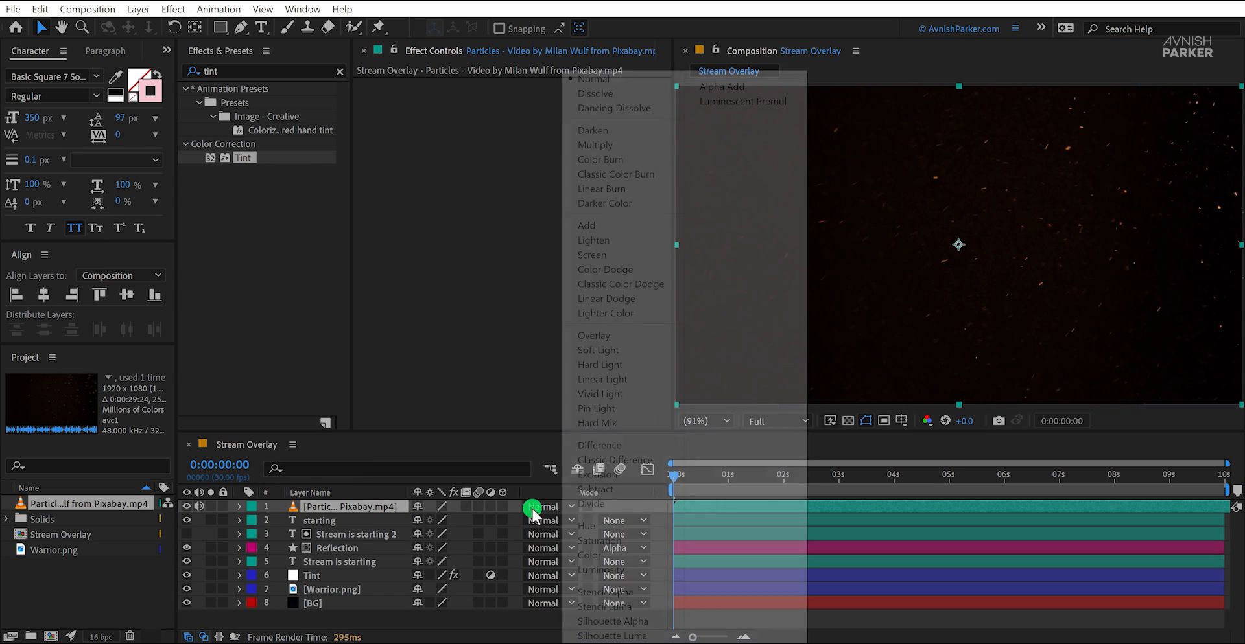
click(594, 255)
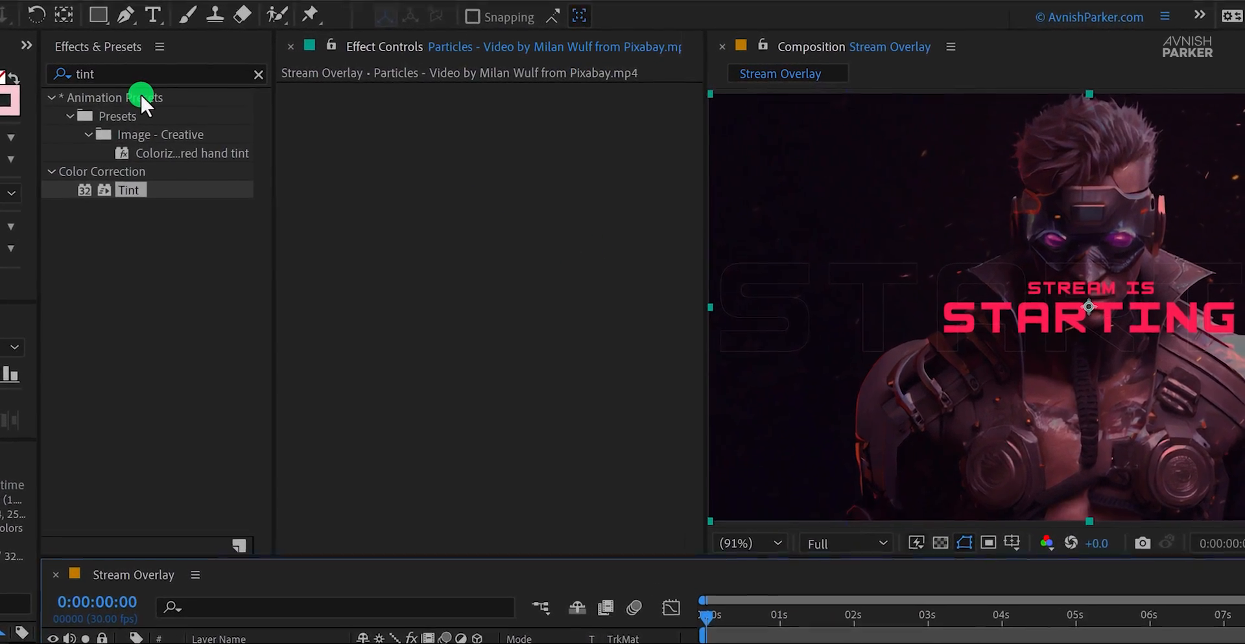
Step: Apply the Levels effect to the particles video layer and raise its Input Black to 5268.6
click(136, 74)
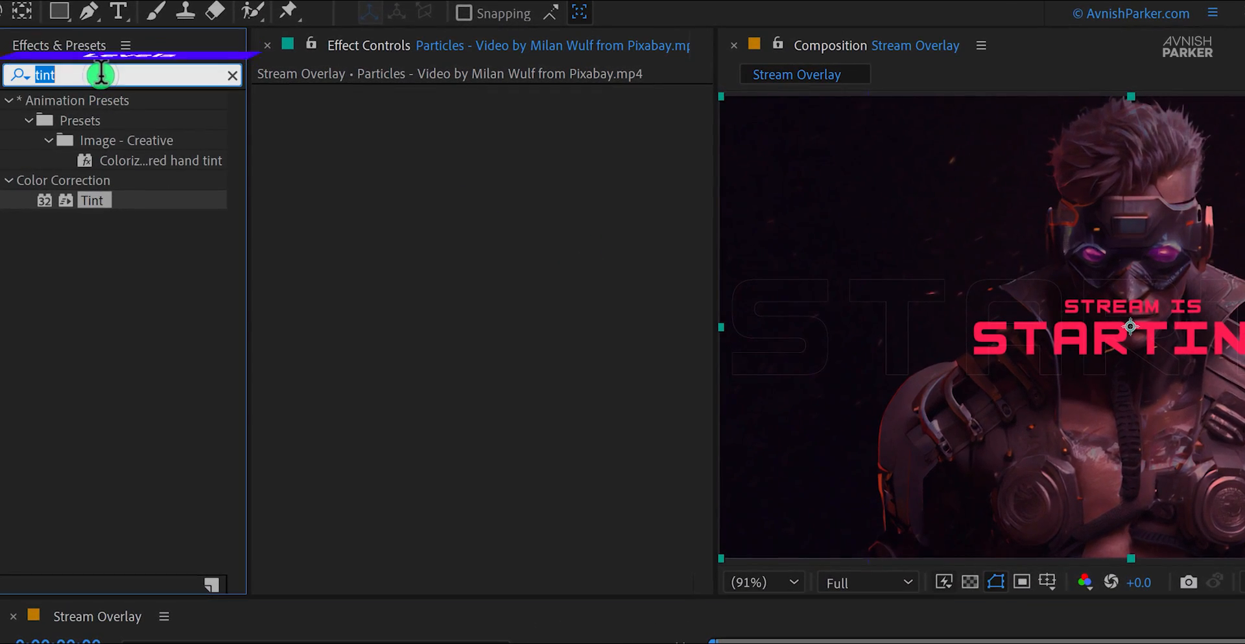
text(level)
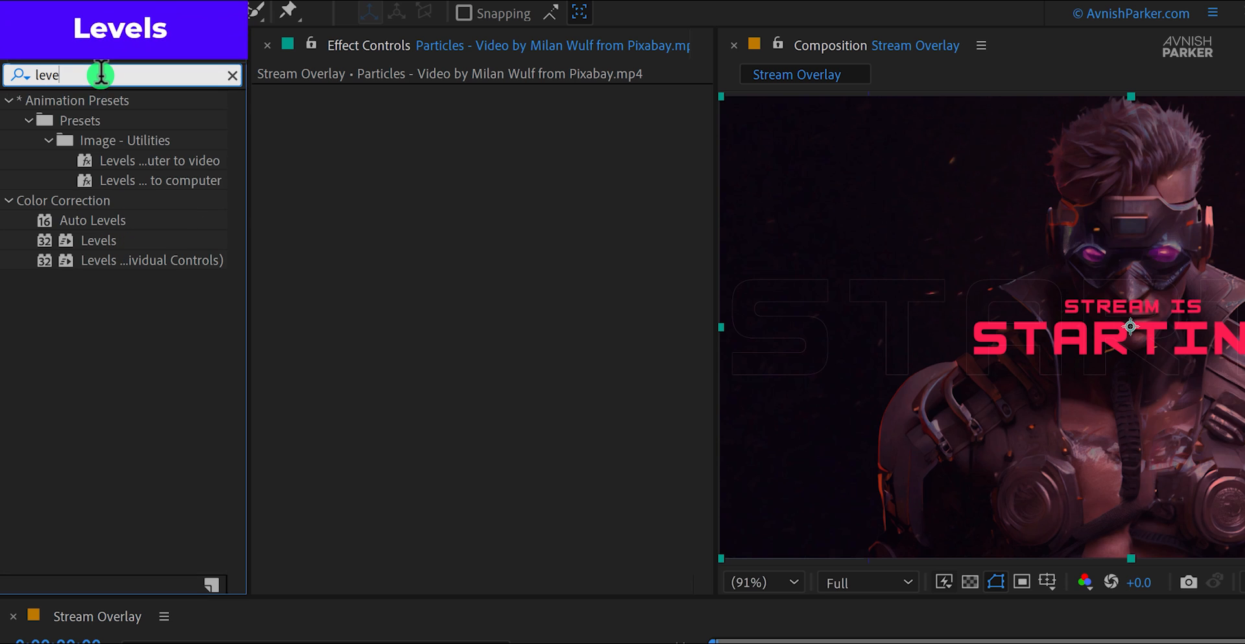
drag(97, 240, 341, 237)
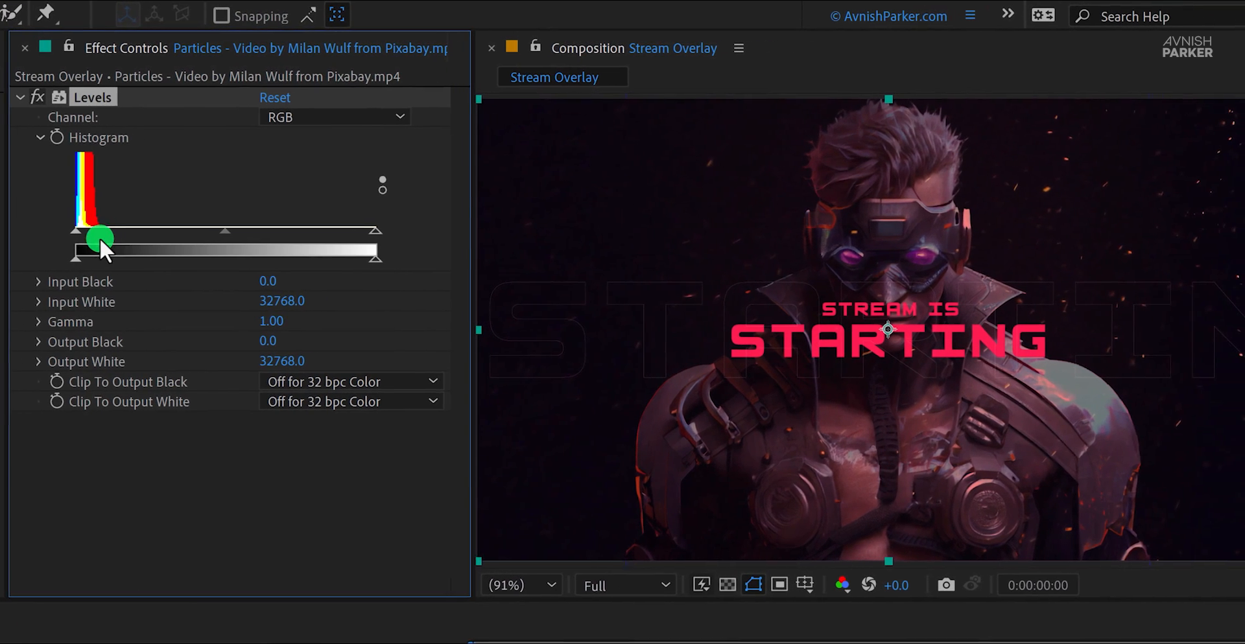
drag(72, 231, 114, 229)
drag(192, 214, 201, 214)
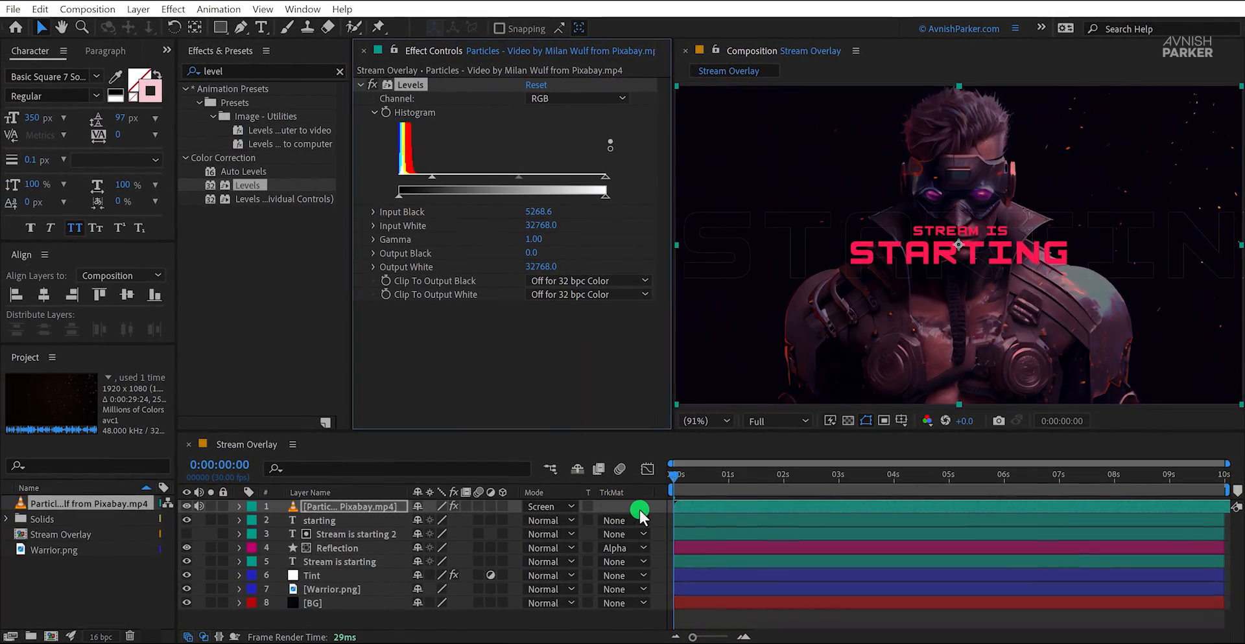
click(639, 508)
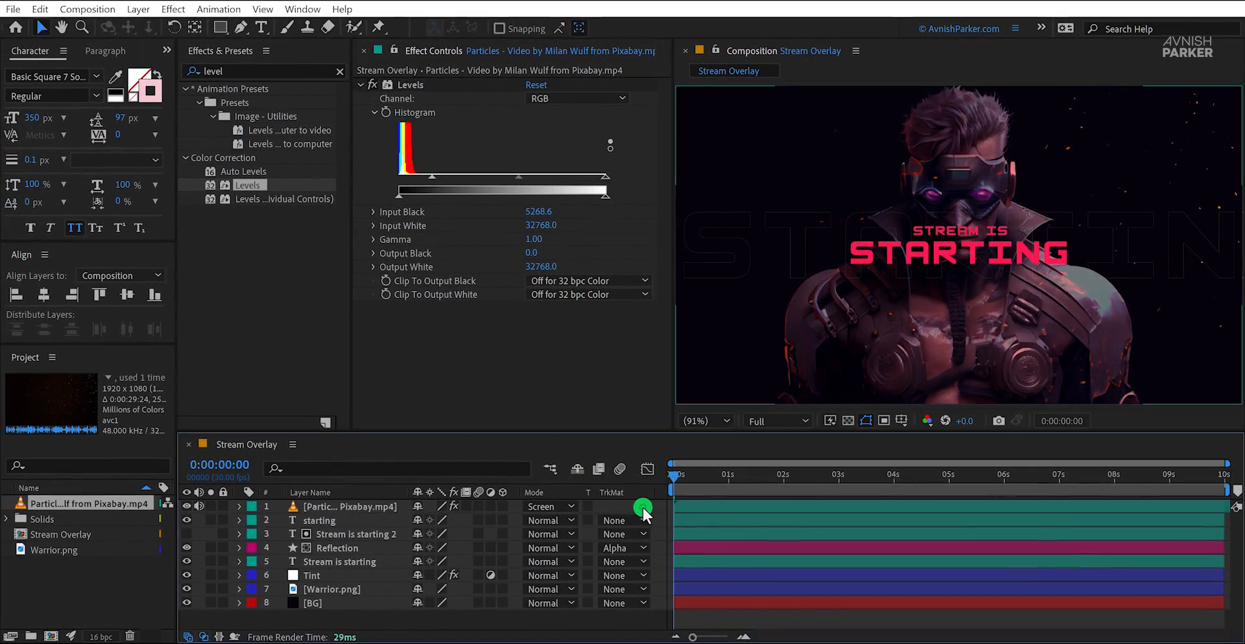
Step: Preview the particles, move to 0:00:02:03, and flip the particles video layer both horizontally and vertically
key(space)
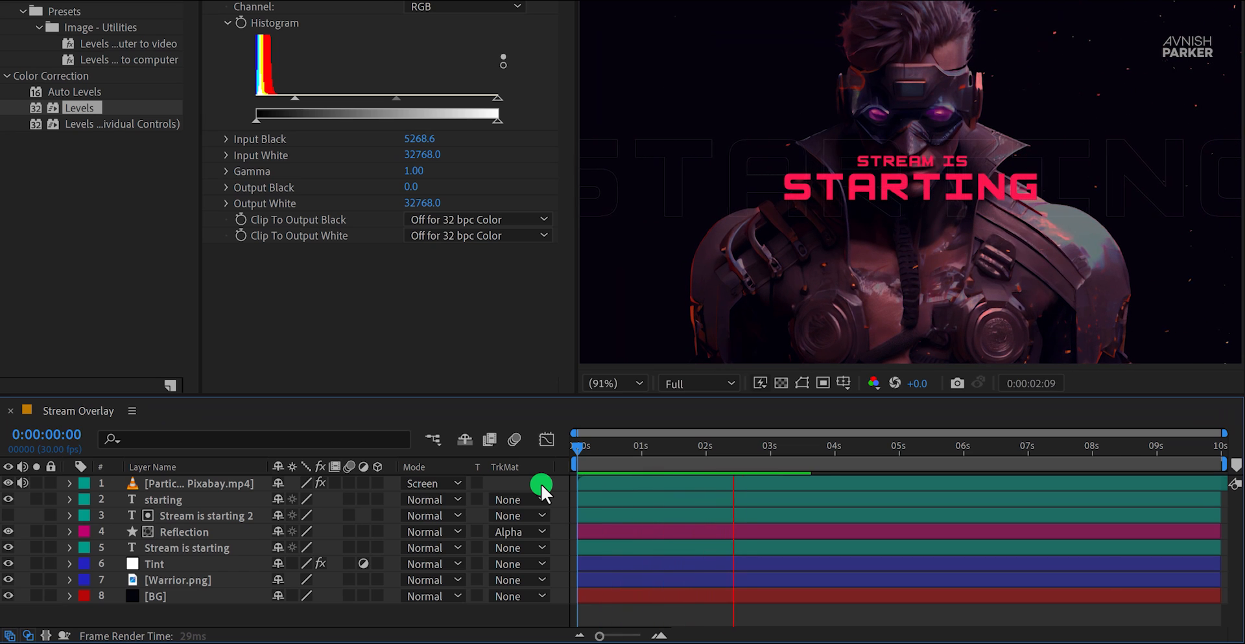
click(743, 443)
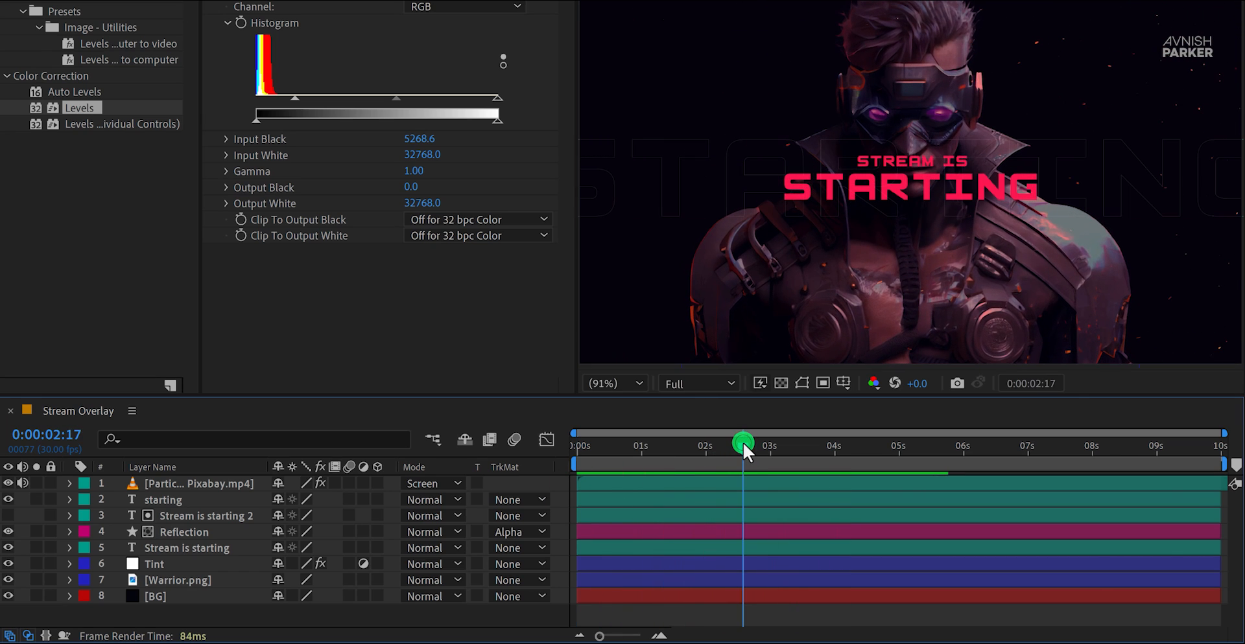
drag(737, 445, 713, 454)
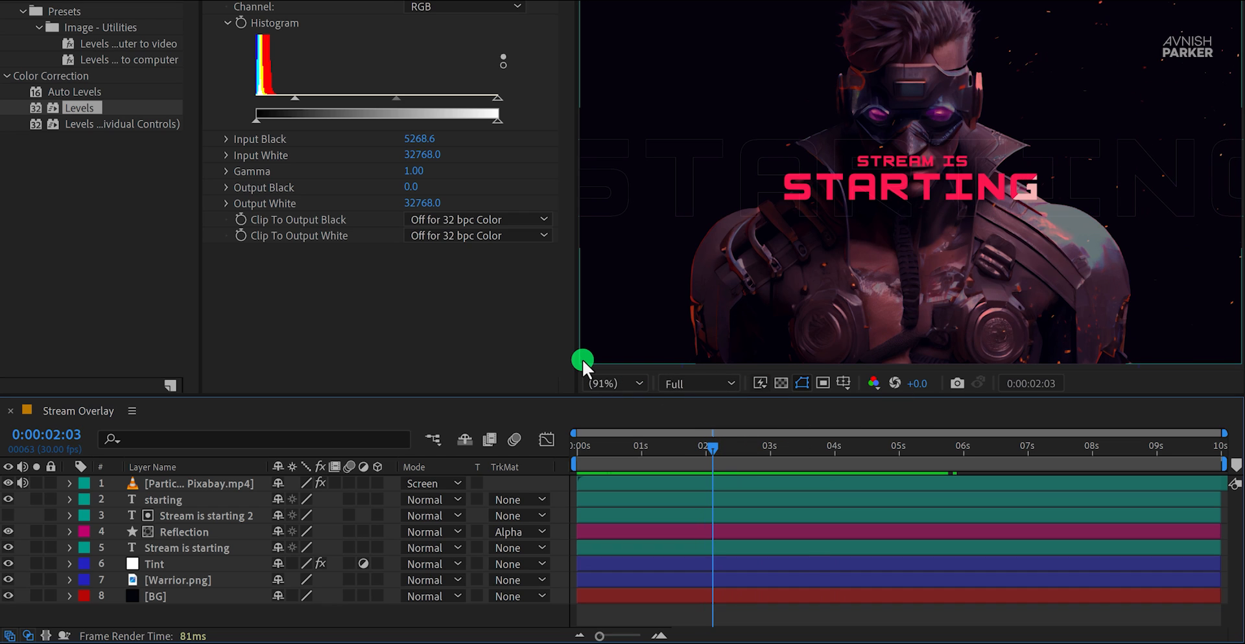
right_click(239, 486)
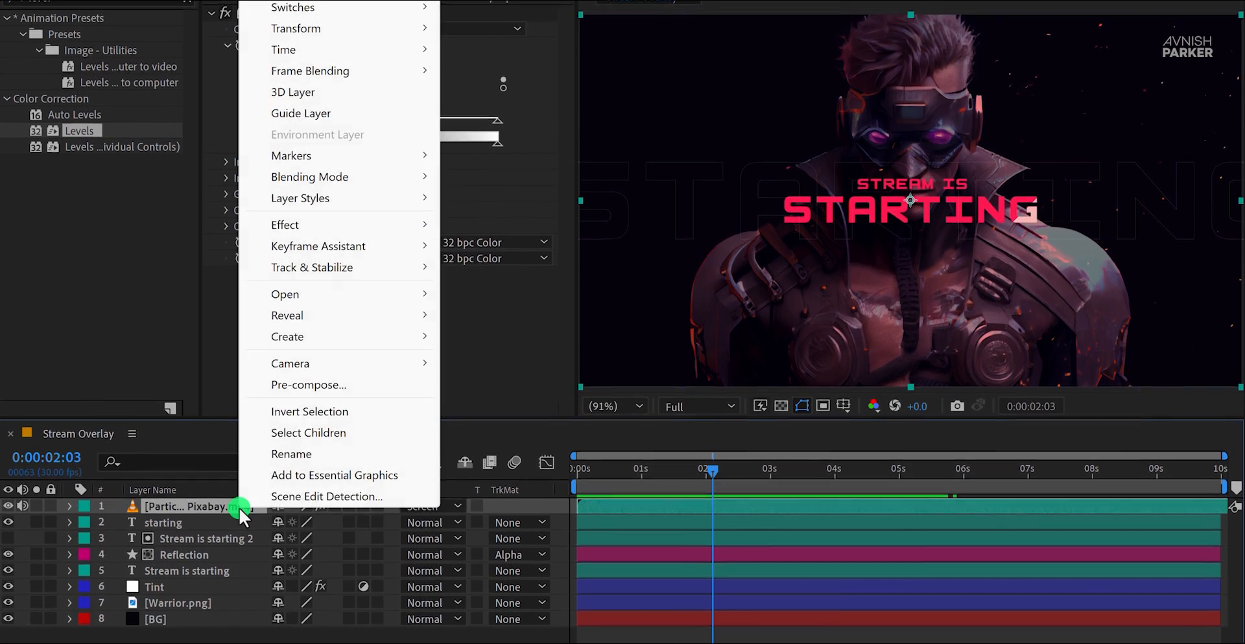
mouse_move(361, 34)
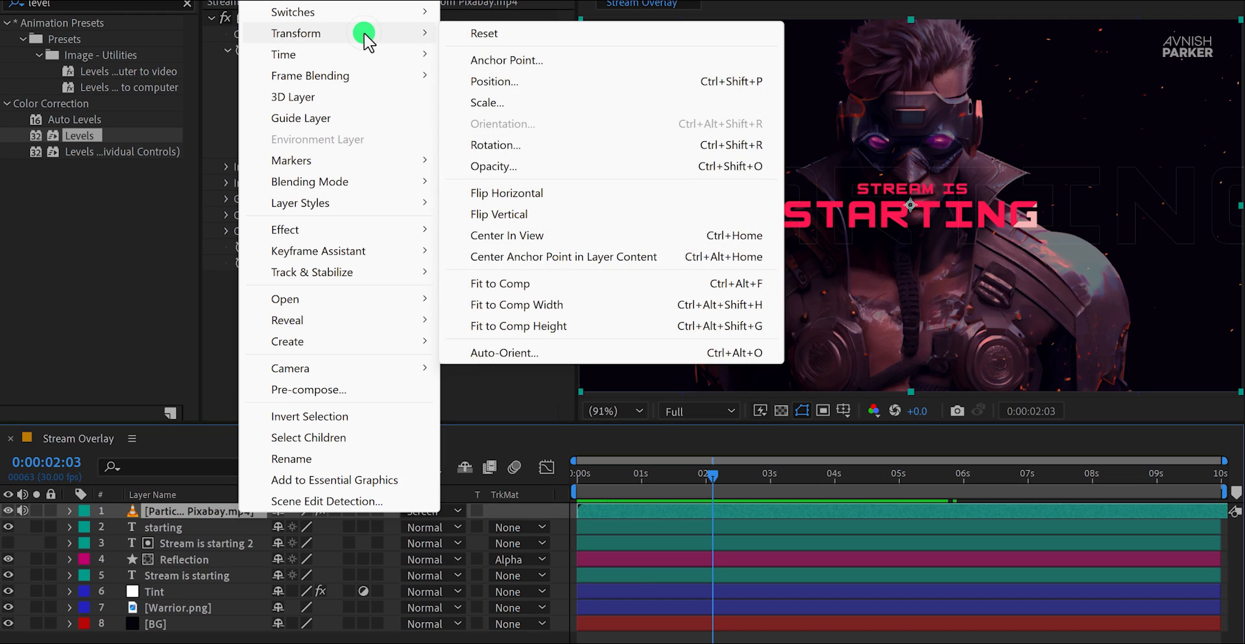
click(550, 193)
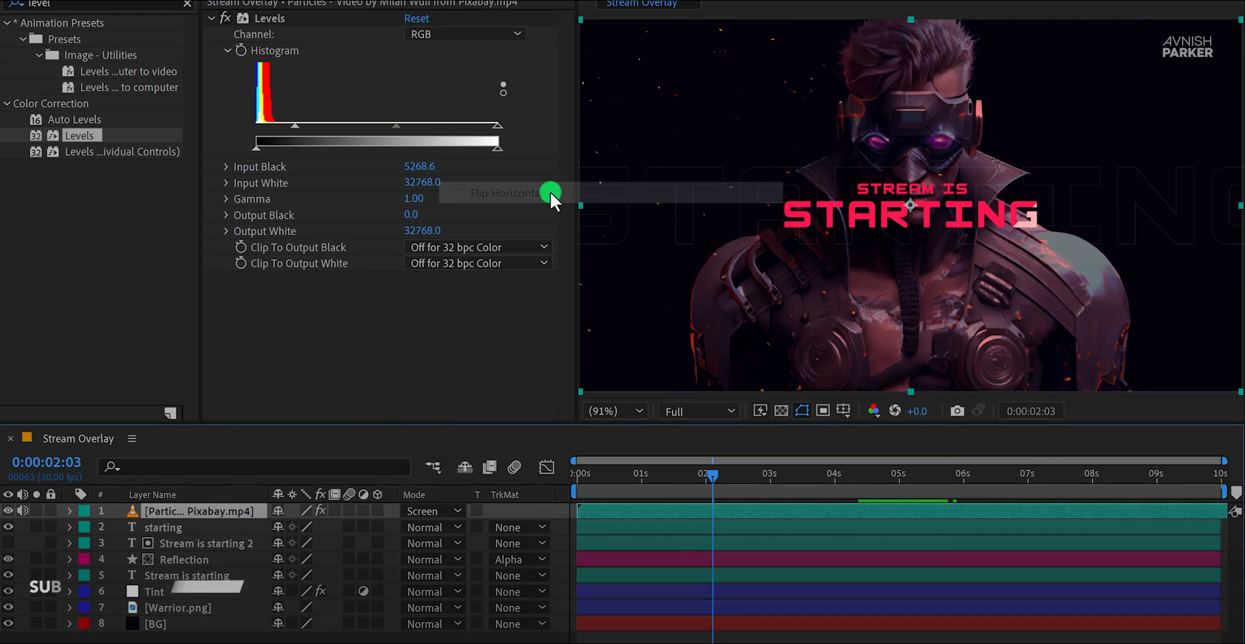
right_click(247, 510)
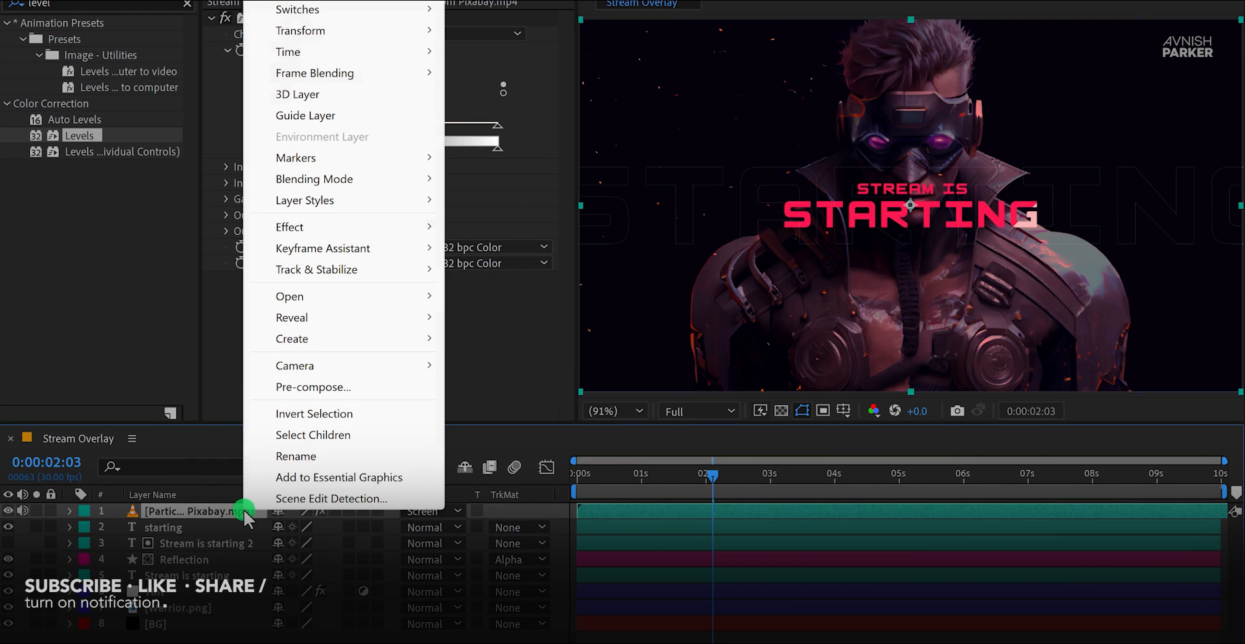
mouse_move(389, 39)
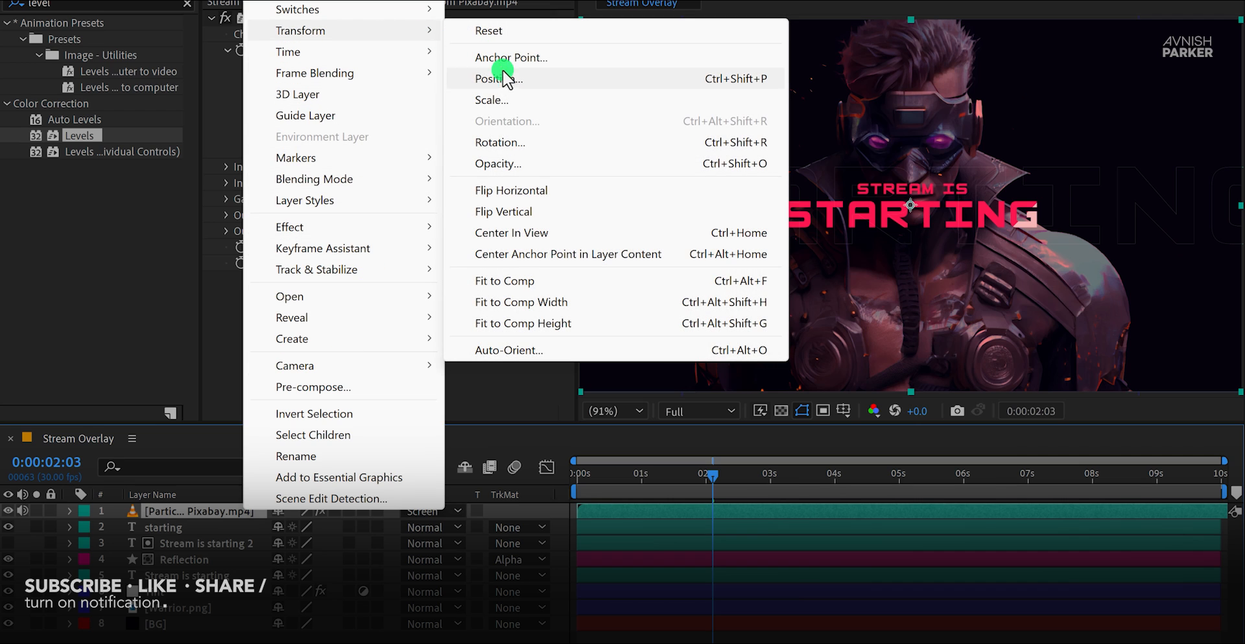
click(532, 209)
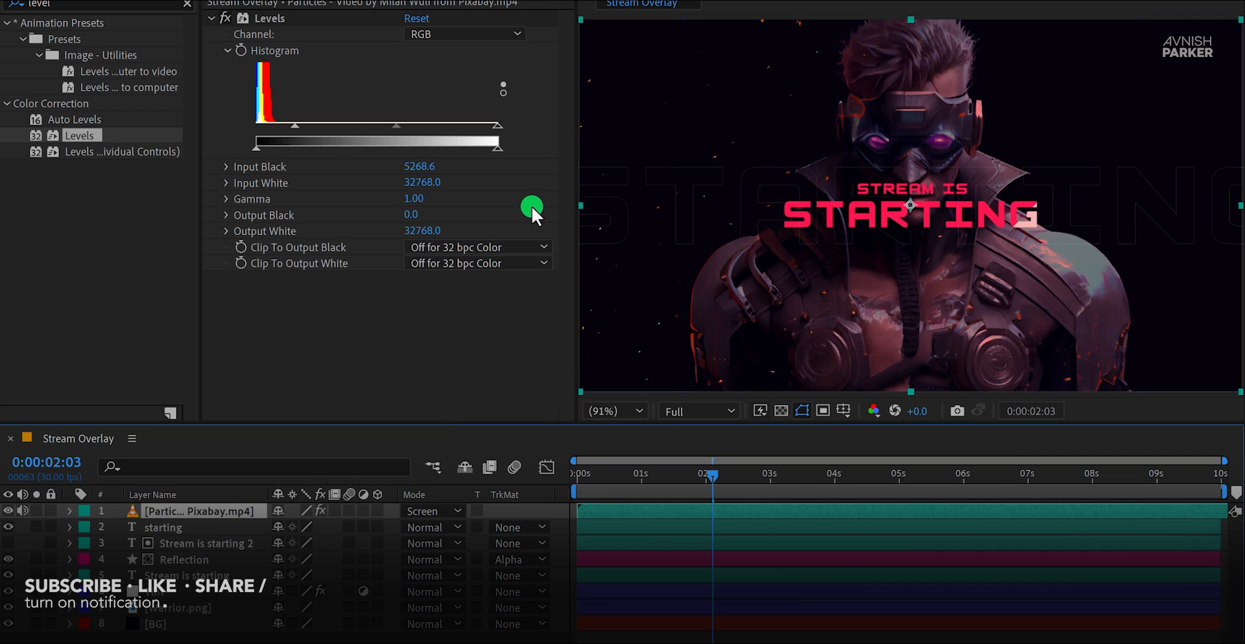
Step: Preview the flipped particles, stop at 0:00:01:04 and inspect the title up close
key(space)
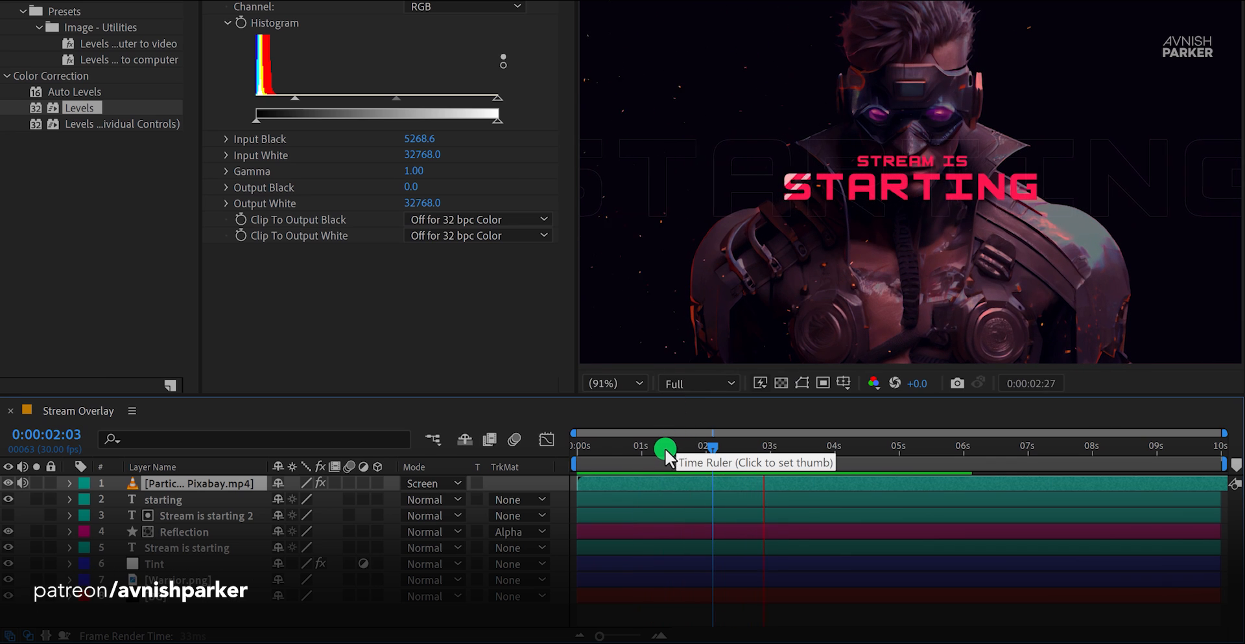
mouse_move(651, 449)
mouse_down()
mouse_move(608, 449)
mouse_move(650, 449)
mouse_up()
click(861, 162)
scroll(862, 159, up, 2)
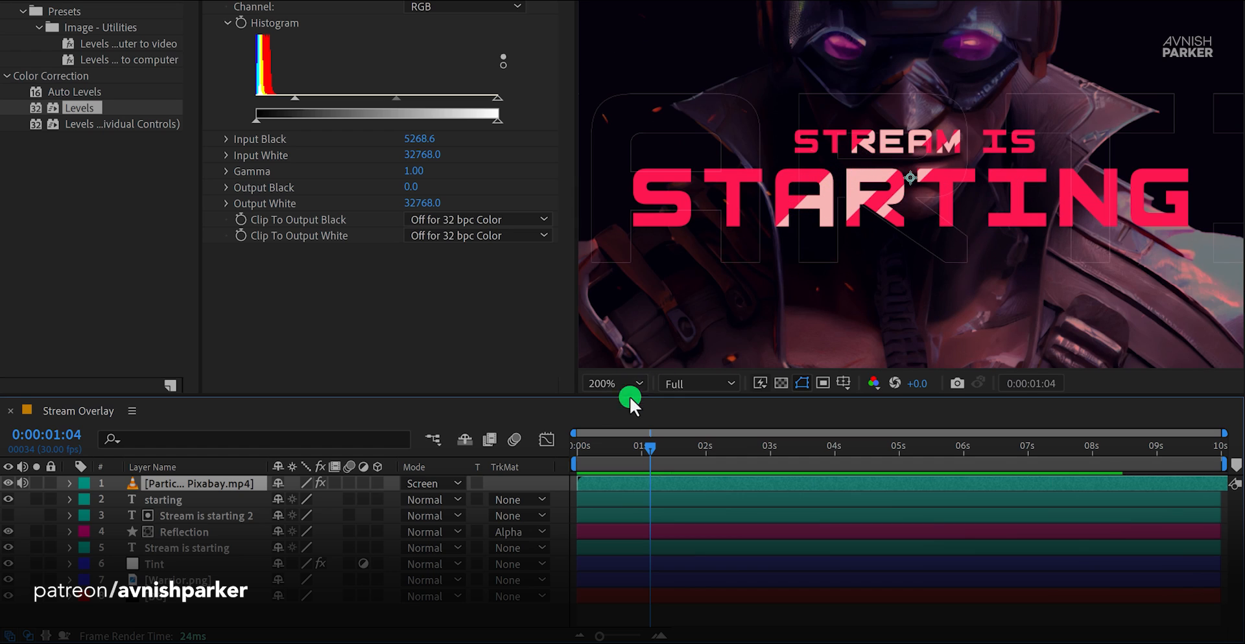
Step: Create a solid layer named Grid with a locked 16:9 aspect ratio and its width doubled to 3840 px
right_click(555, 499)
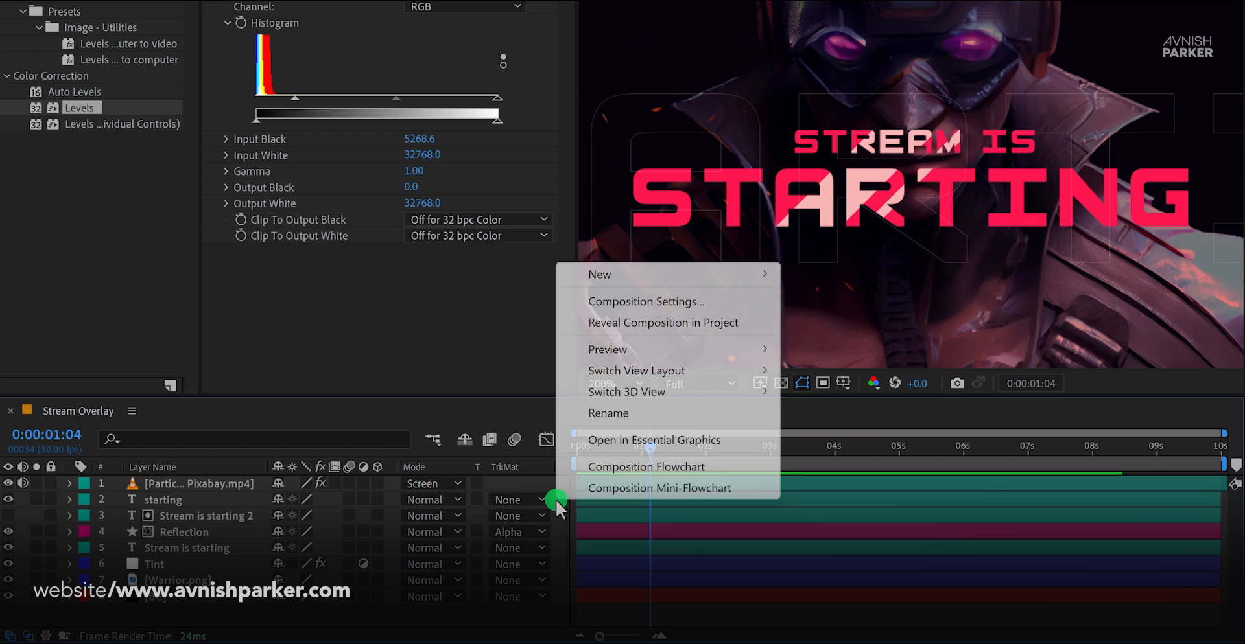
mouse_move(659, 275)
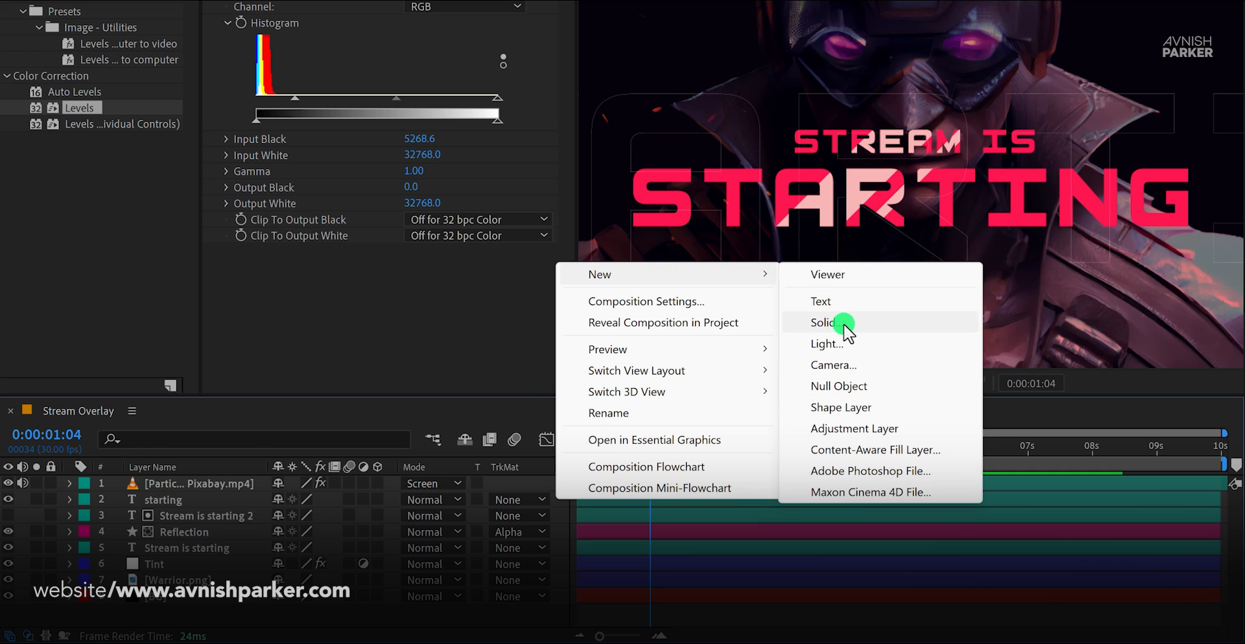
click(822, 322)
text(Grid)
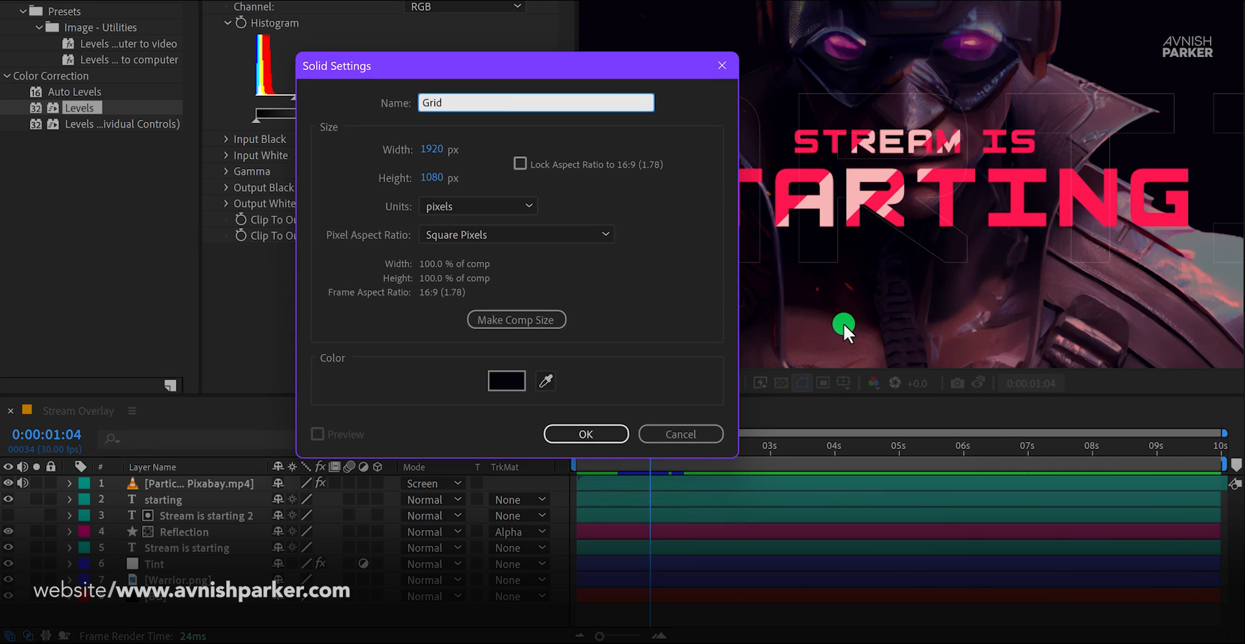
click(473, 162)
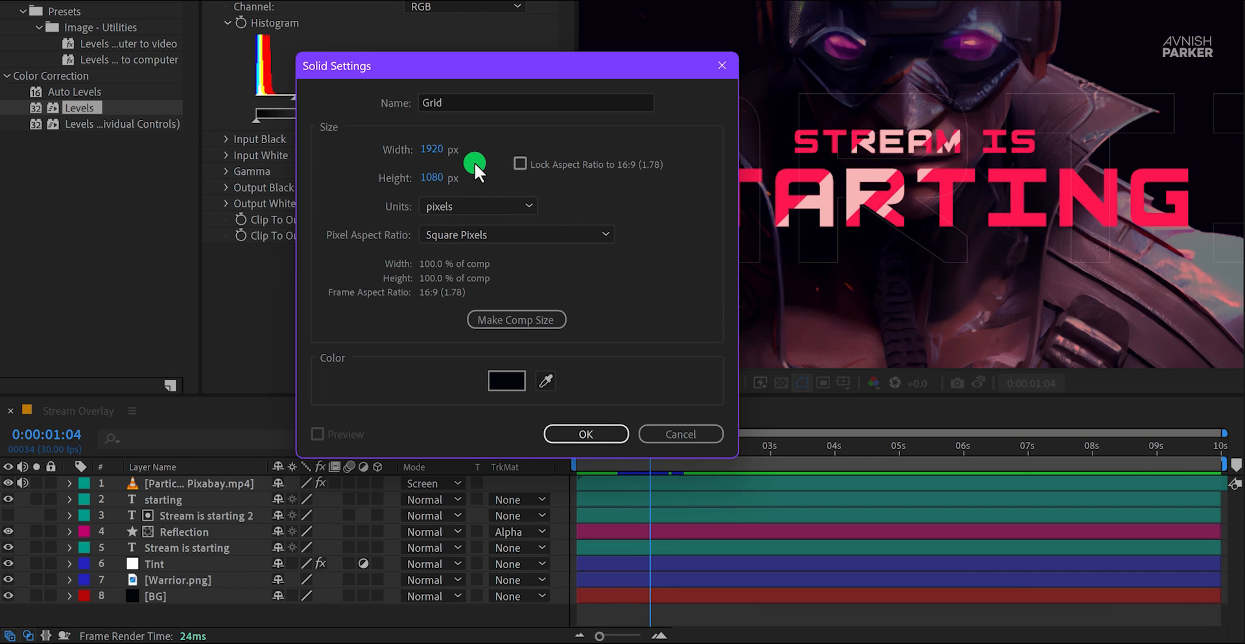
click(519, 163)
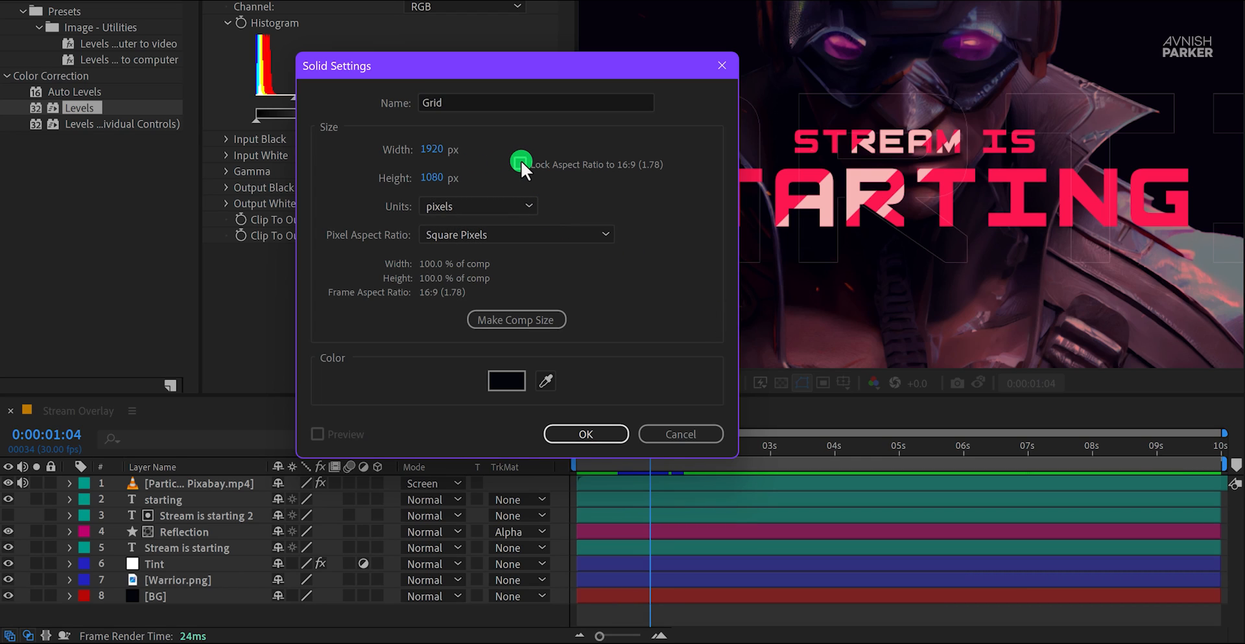
click(443, 150)
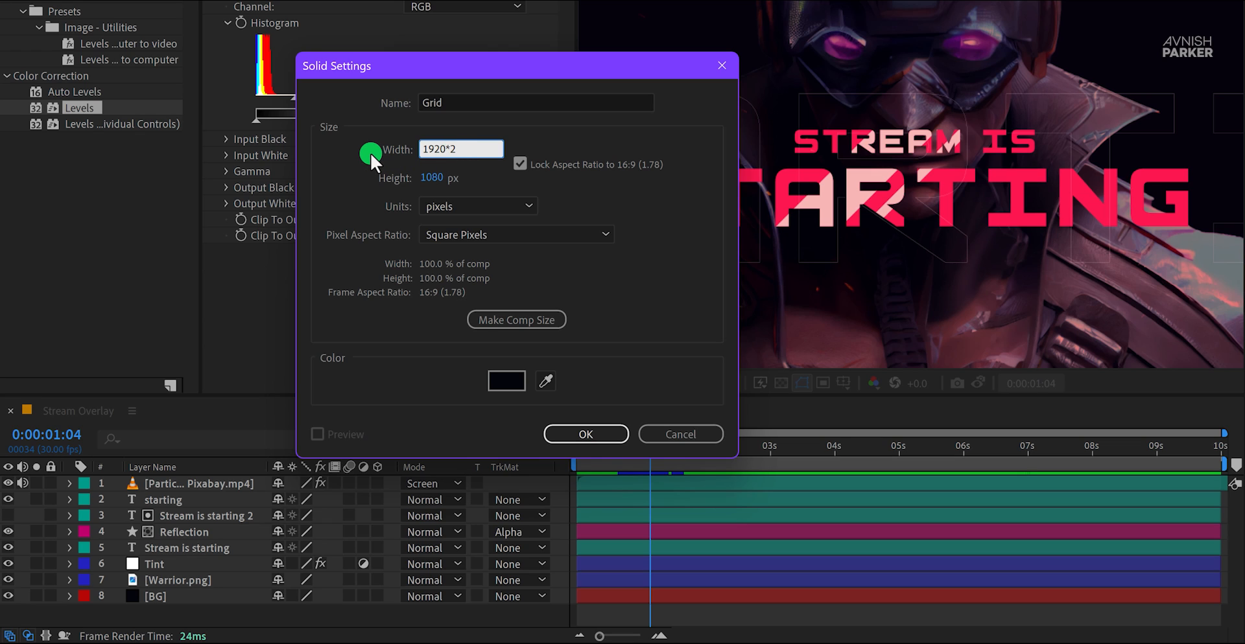
text(*2)
key(Return)
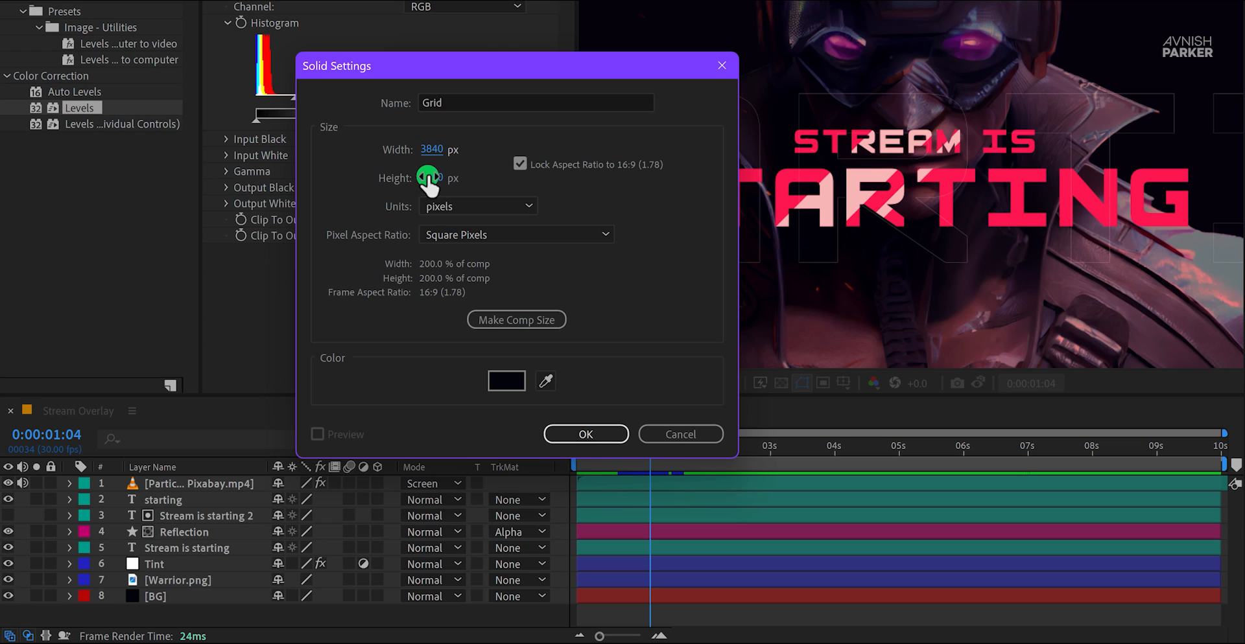
click(571, 434)
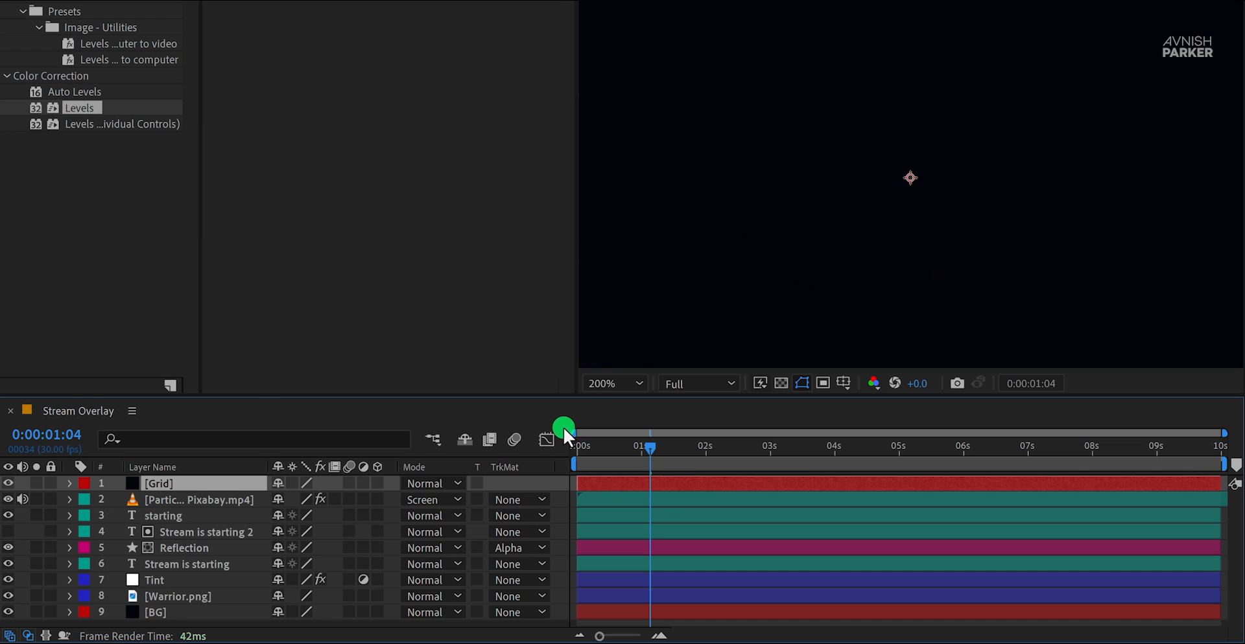
Step: Apply the Generate effect Grid to the new Grid solid
double_click(123, 69)
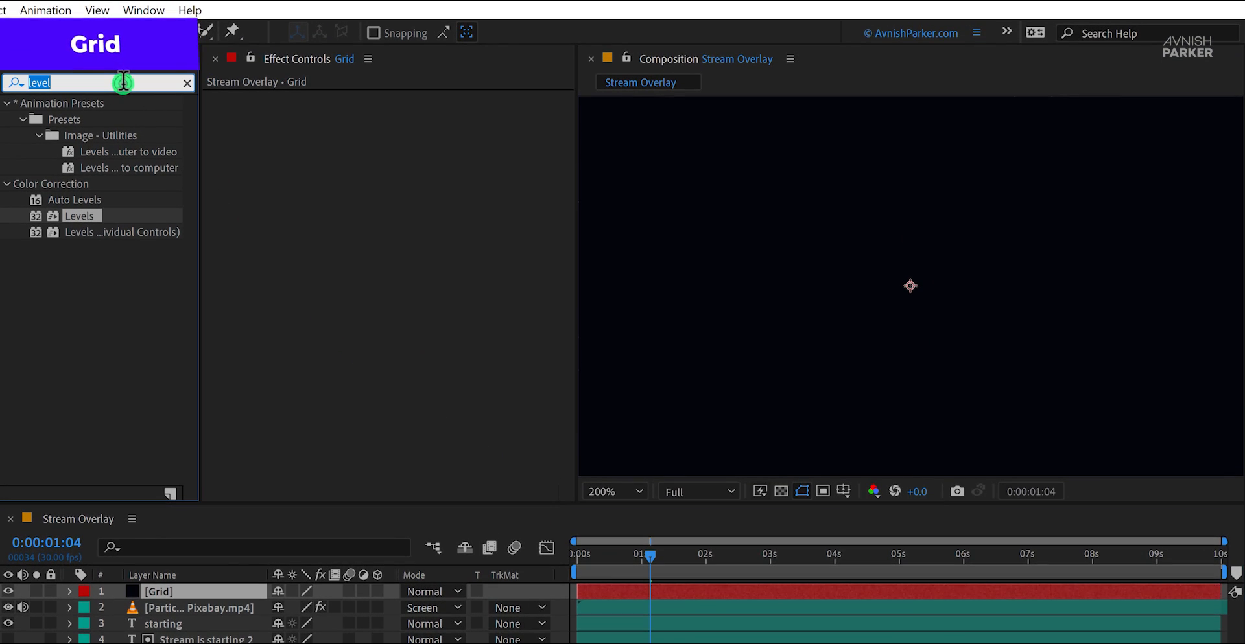
text(grid)
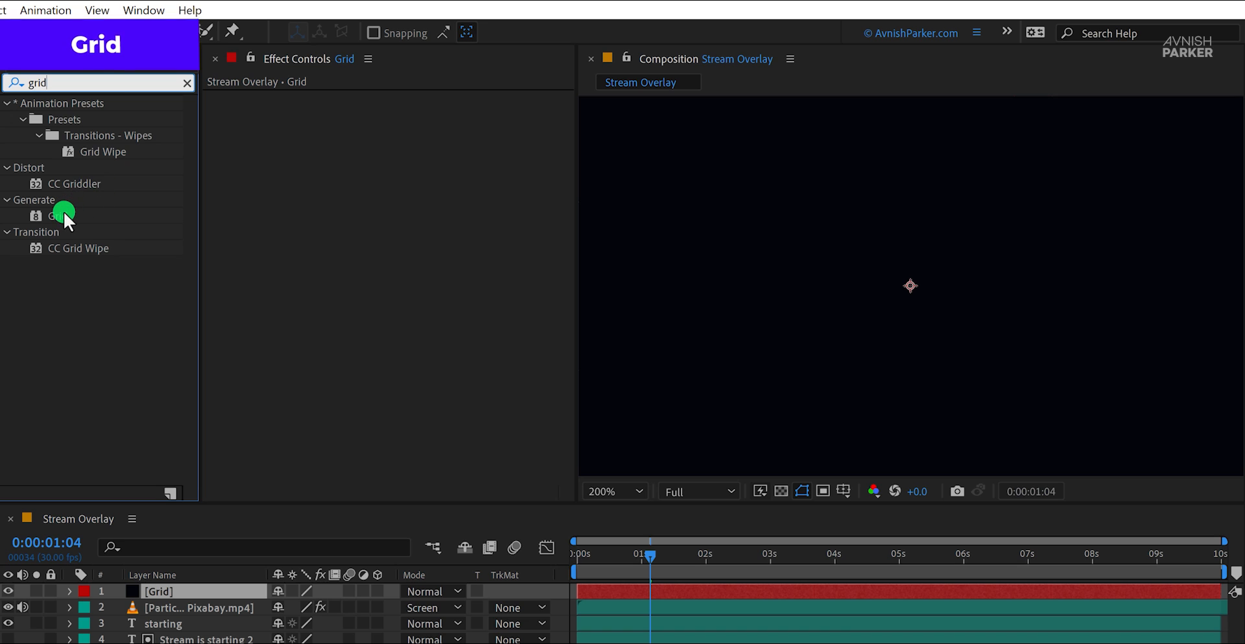
drag(63, 212, 237, 213)
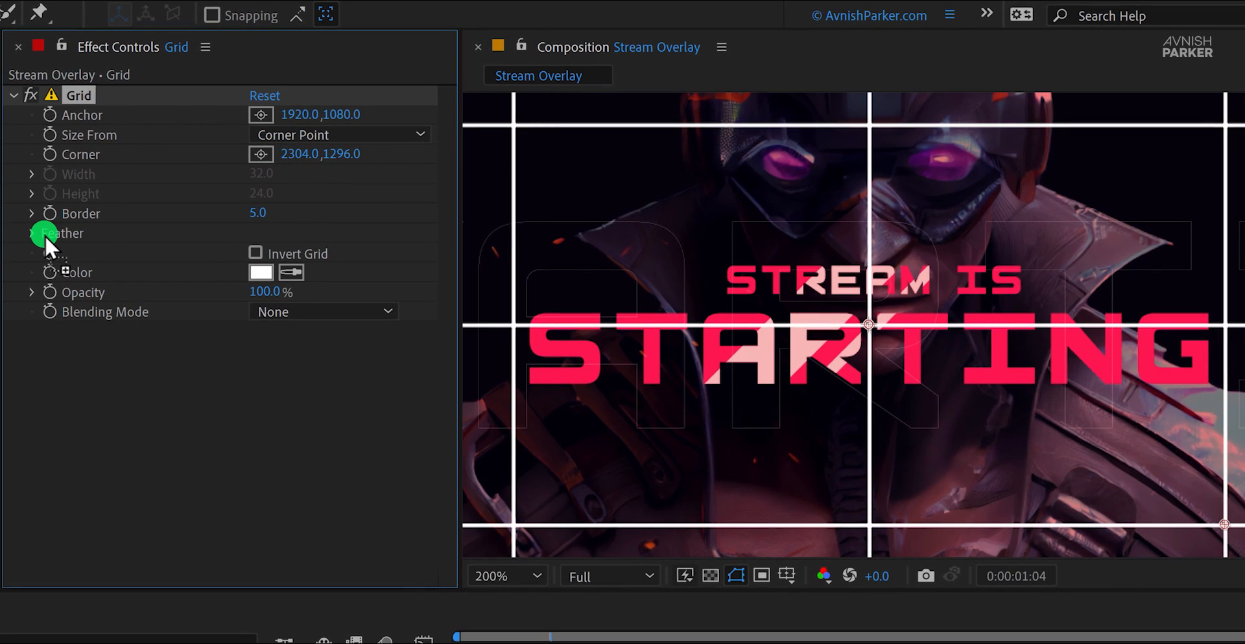
Step: Size the Grid effect from Width & Height Sliders, with width 5, height 5 and border 4
click(331, 134)
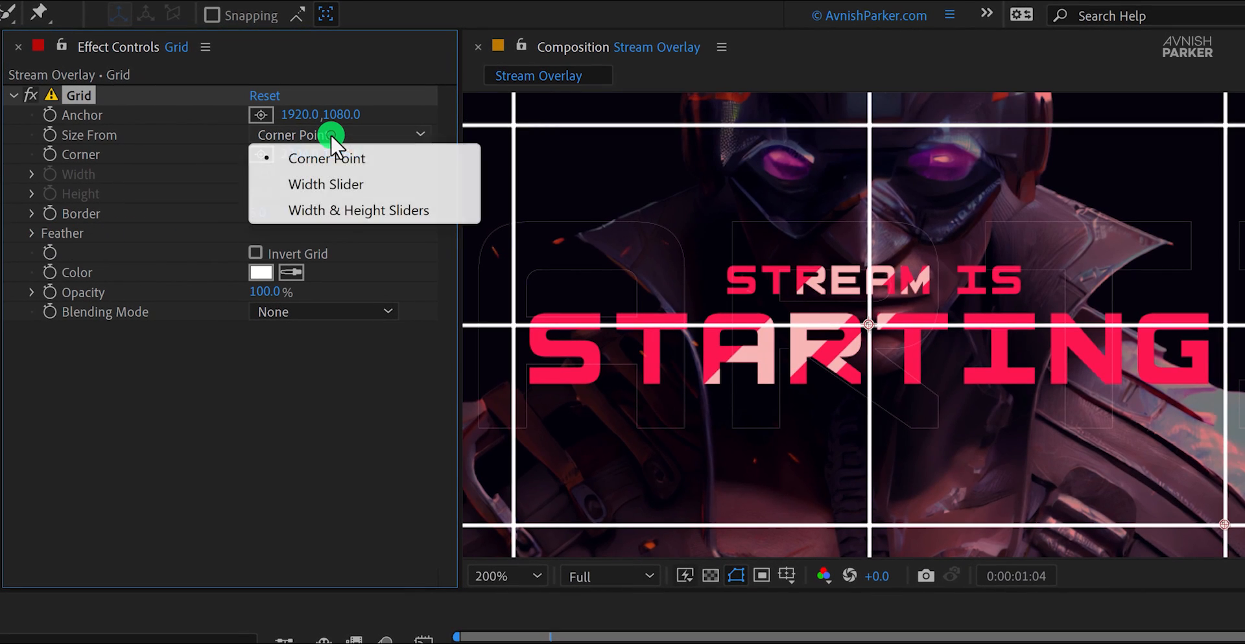
click(360, 207)
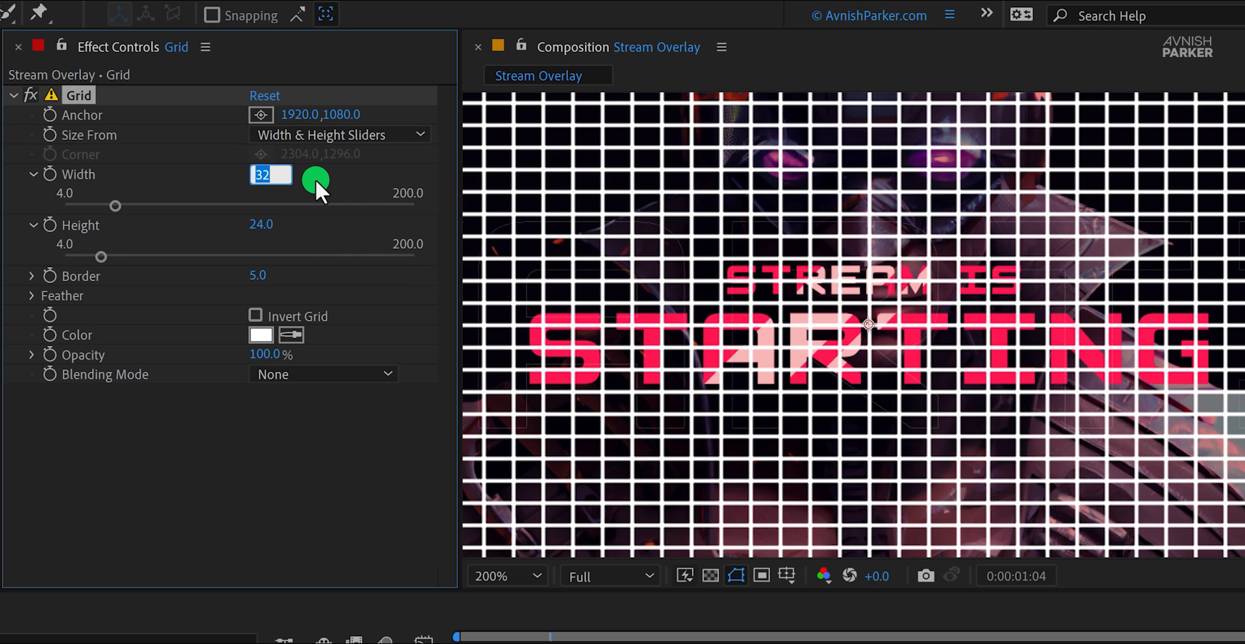
text(5)
key(Tab)
text(5)
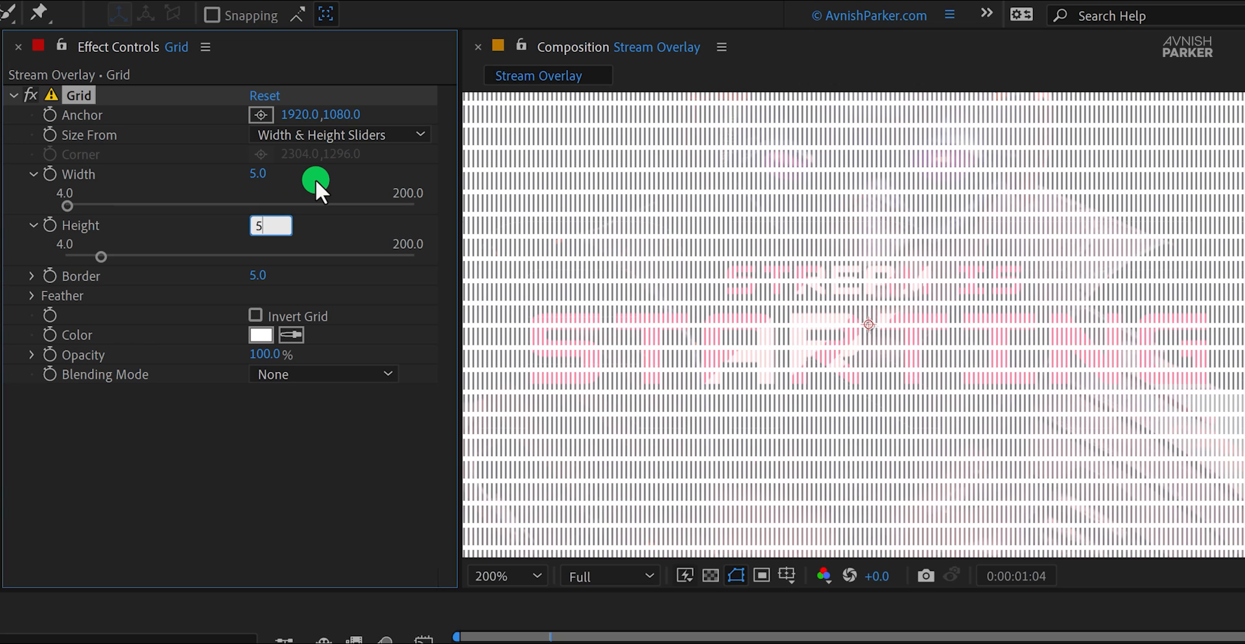
key(Tab)
text(4)
key(Return)
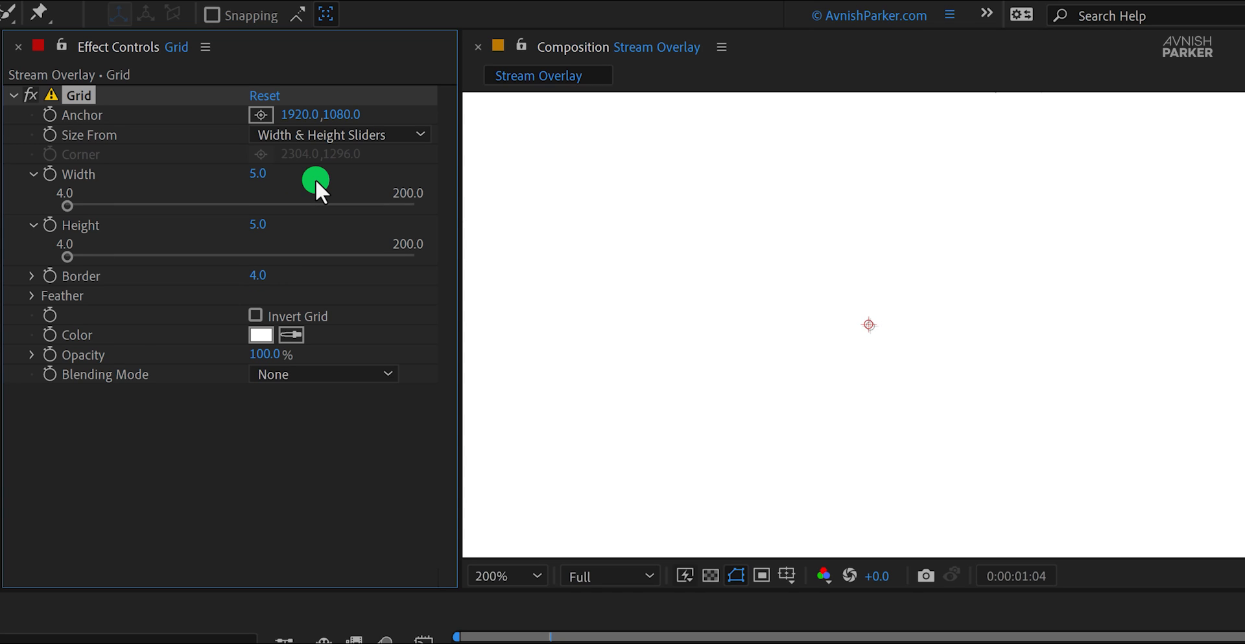
Step: Invert the grid and set the Grid layer's blending mode to Multiply
click(533, 583)
click(540, 192)
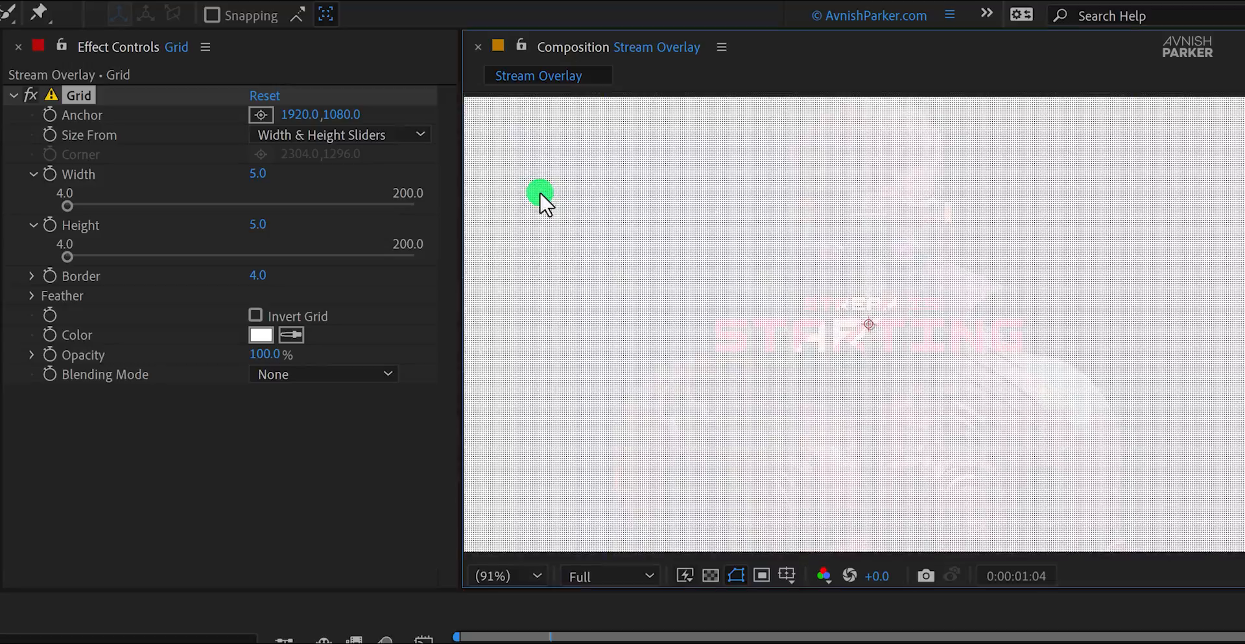
click(258, 315)
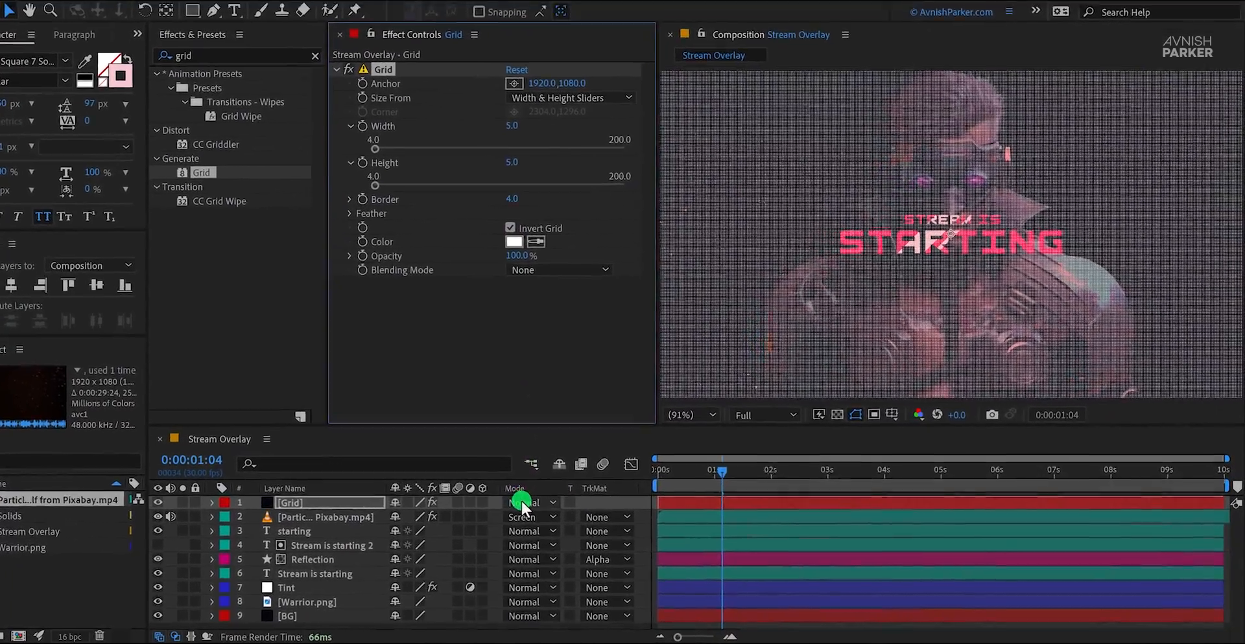
click(545, 507)
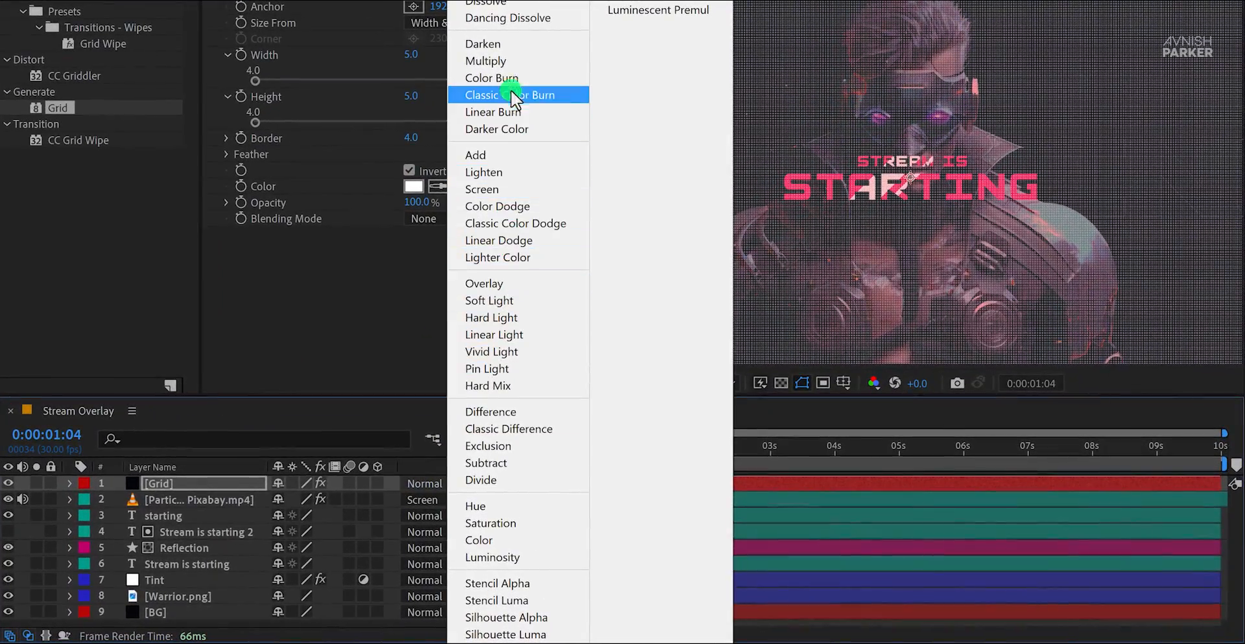
click(512, 65)
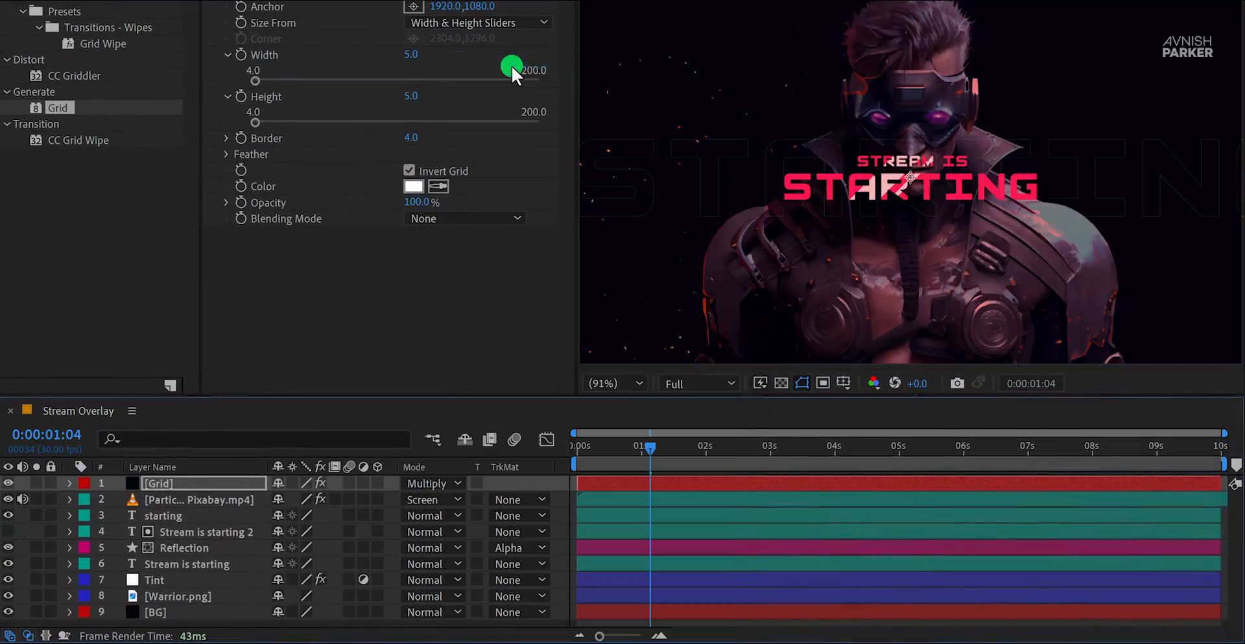
Step: Change the Grid effect's color to grey 979292
scroll(871, 236, up, 3)
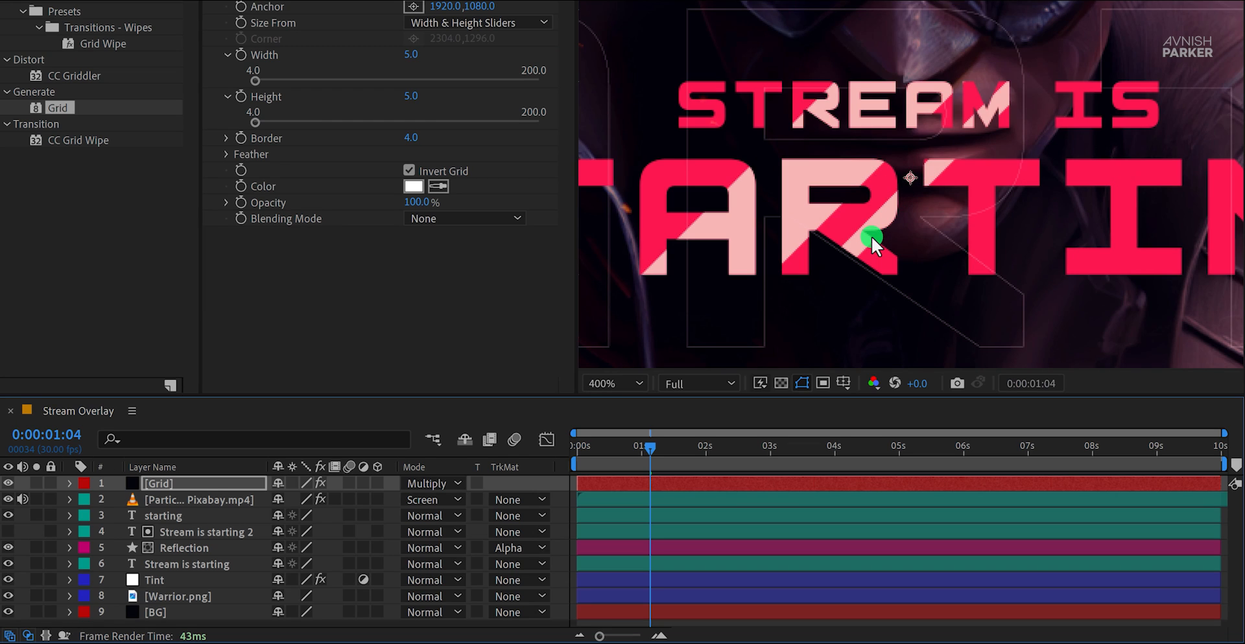
click(406, 186)
drag(315, 56, 403, 231)
mouse_move(148, 266)
mouse_down()
mouse_move(143, 286)
mouse_move(170, 305)
mouse_move(182, 357)
mouse_up()
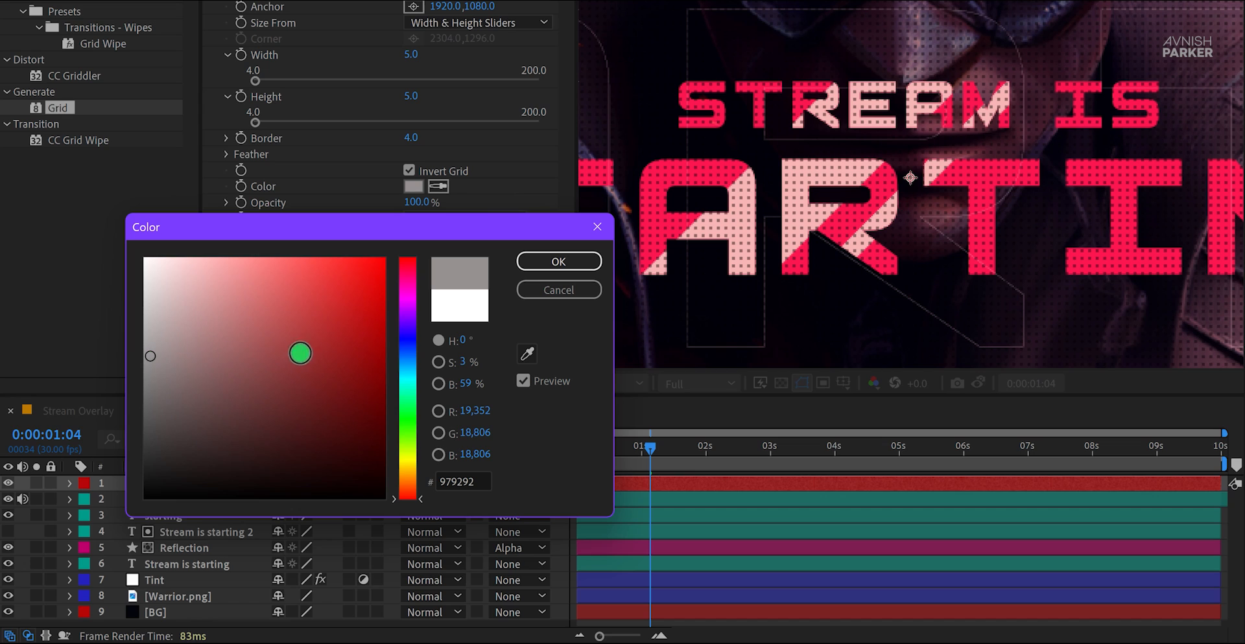
click(536, 259)
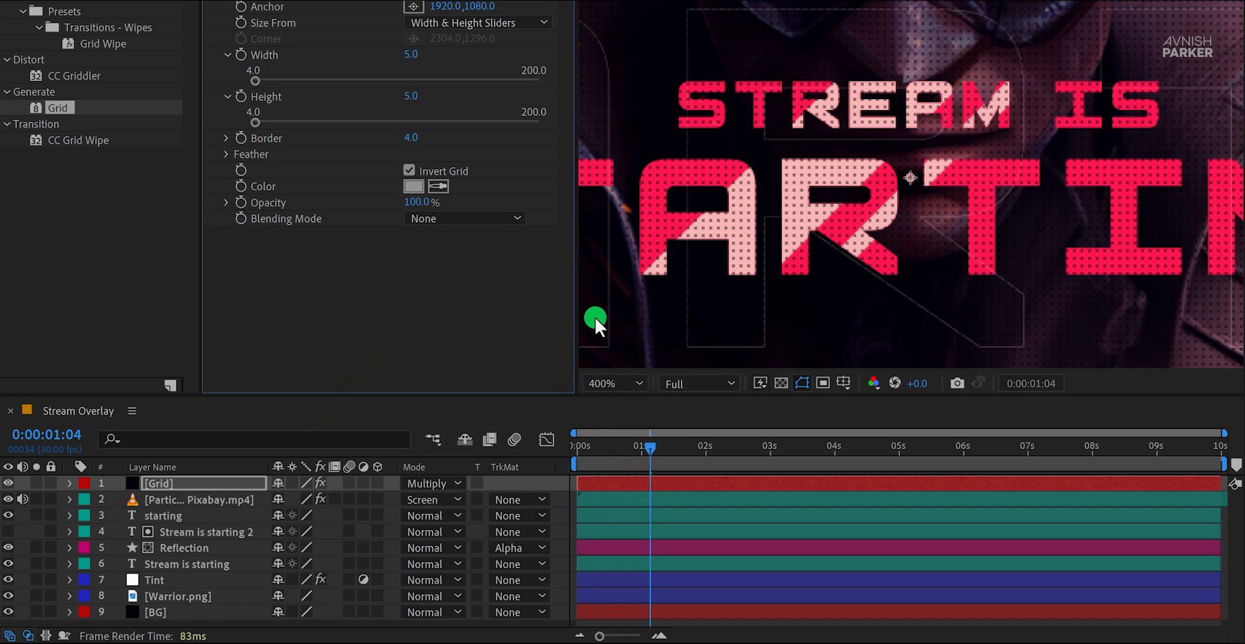
click(613, 383)
click(632, 70)
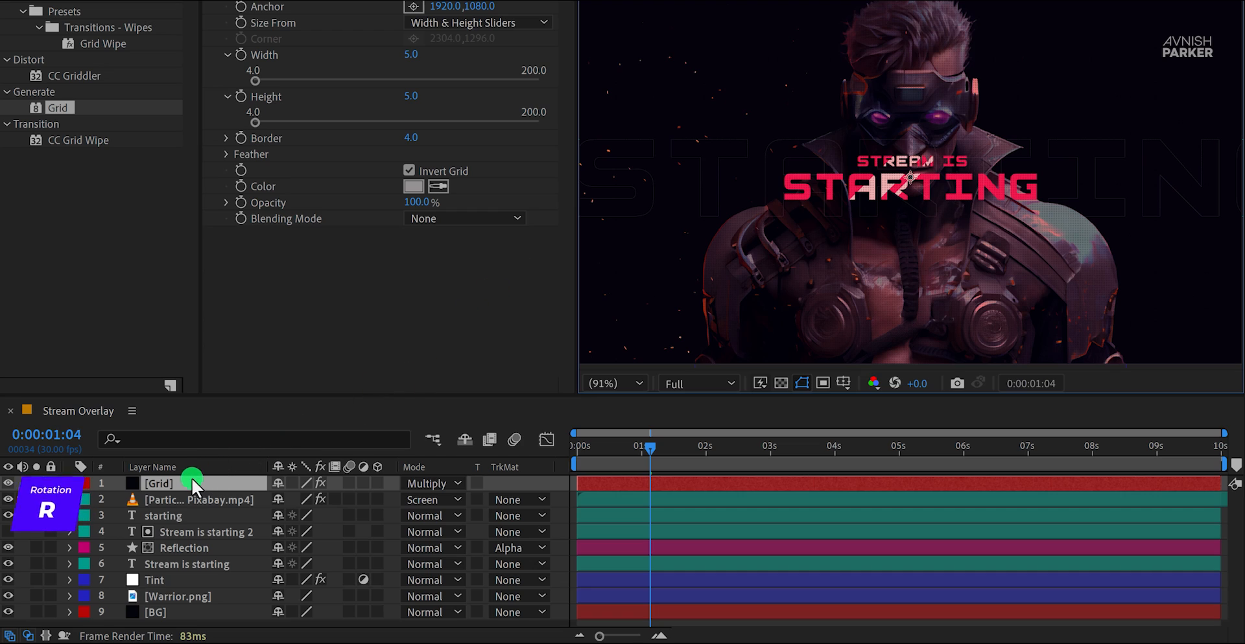
Step: Rotate the Grid layer by 45 degrees
key(r)
click(305, 499)
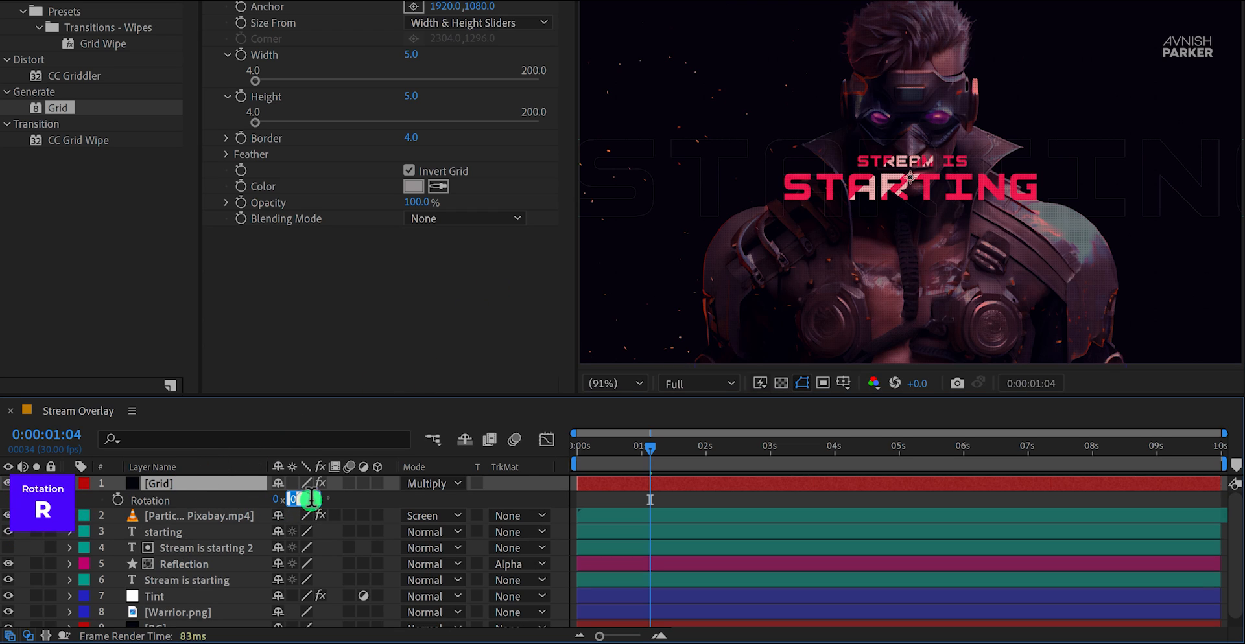
text(45)
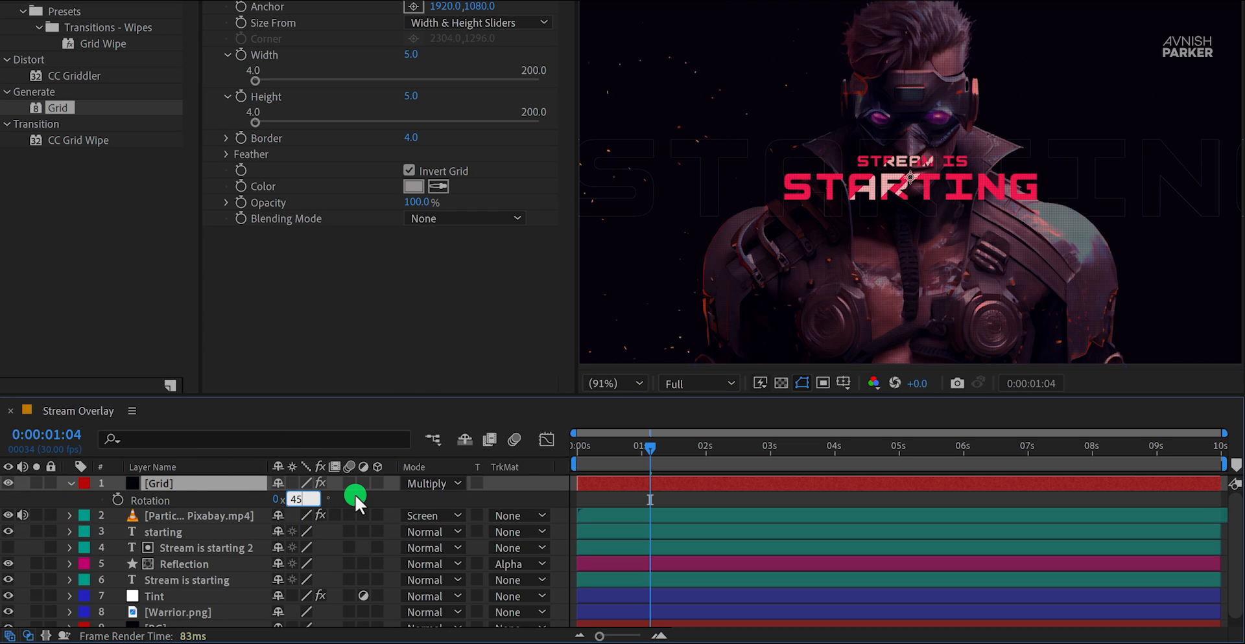
key(Return)
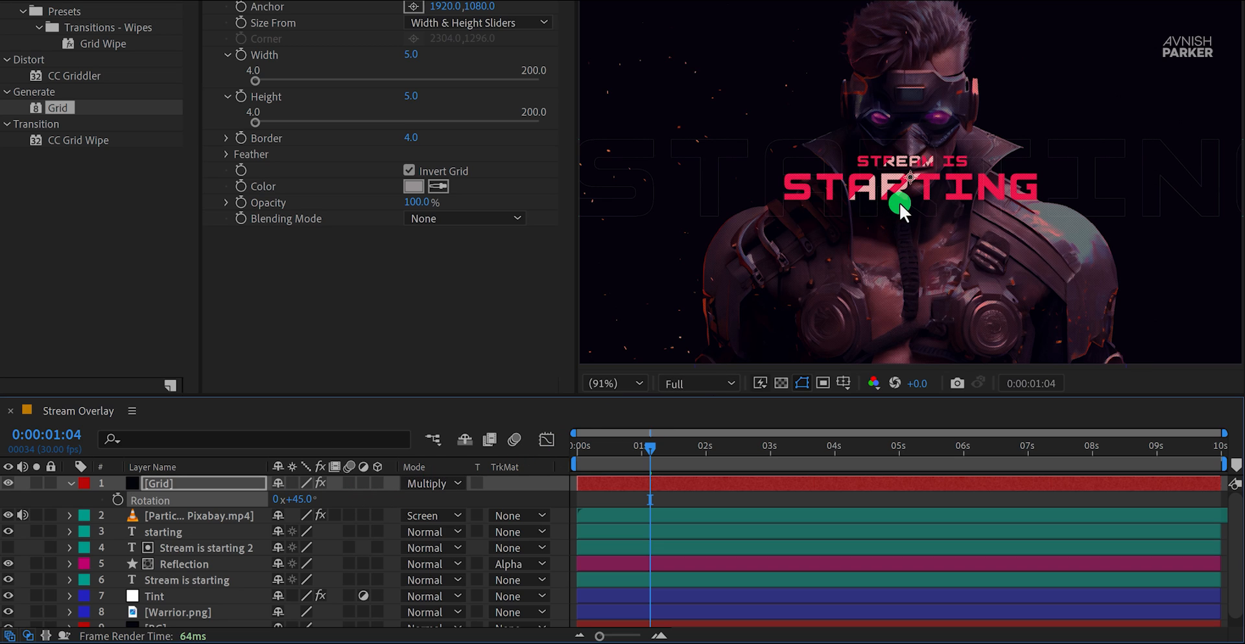
Step: Examine the rotated grid pattern over the title up close and play a preview of the composition
scroll(900, 202, up, 5)
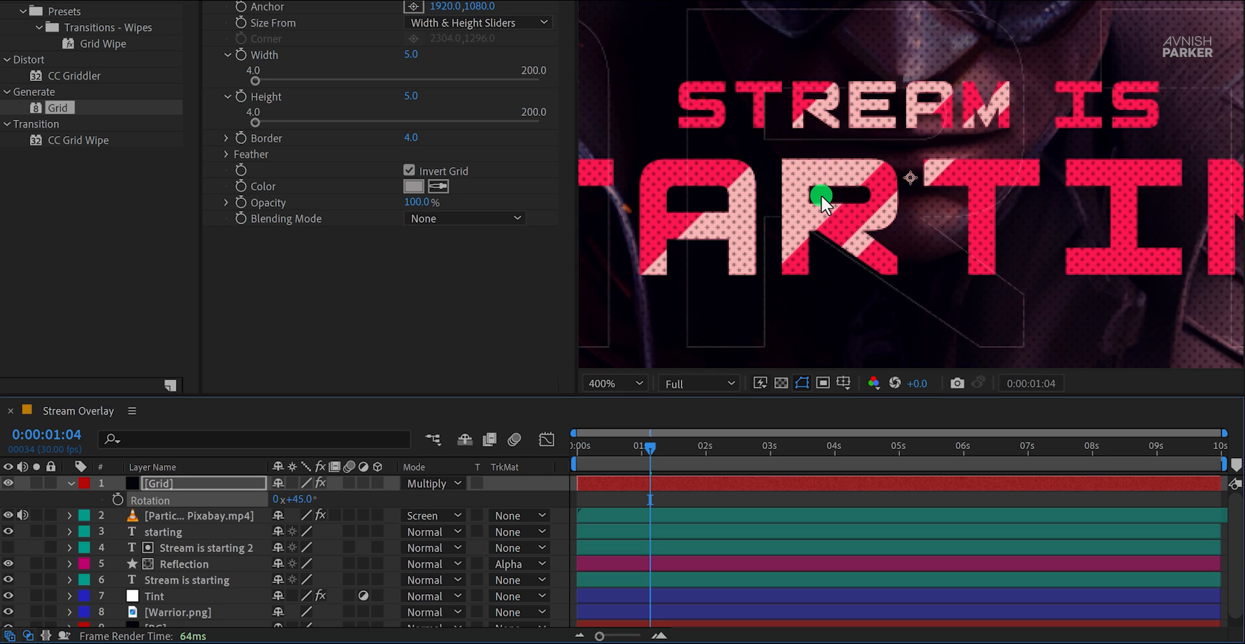
scroll(821, 194, down, 4)
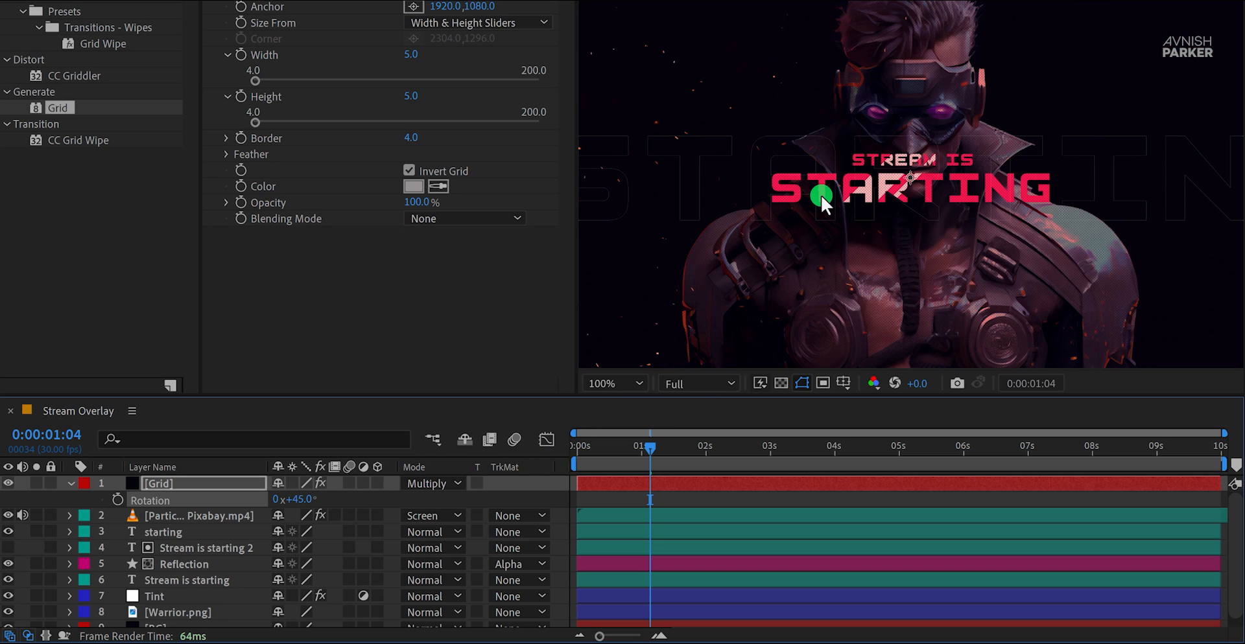
click(622, 383)
click(649, 72)
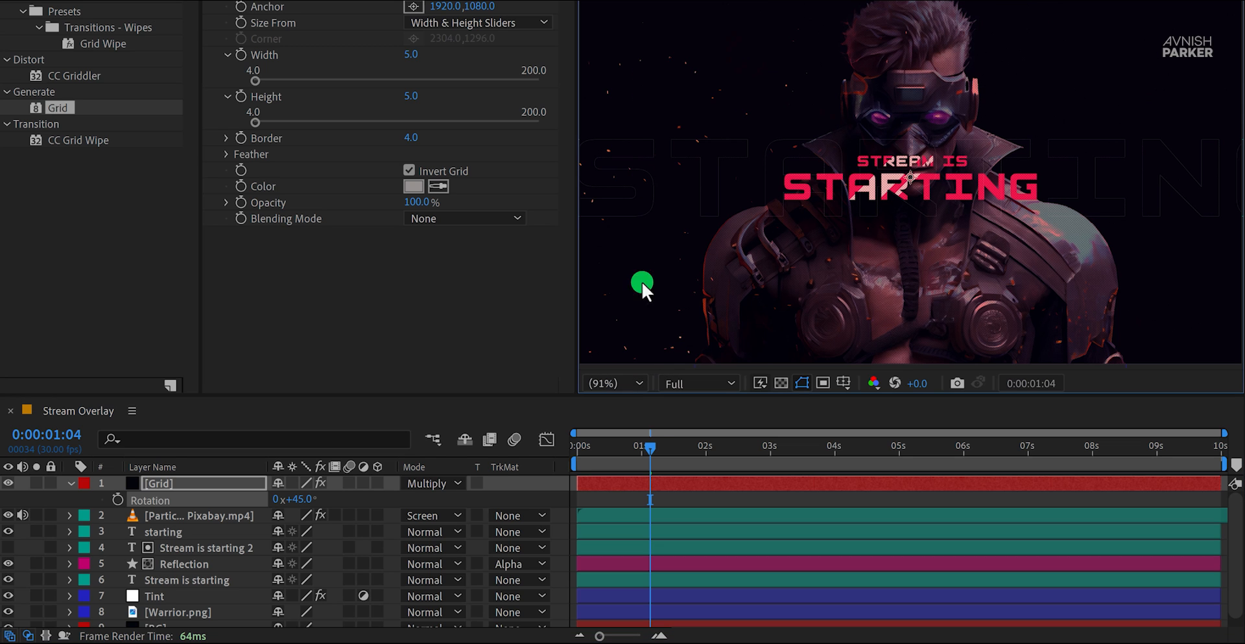
click(562, 495)
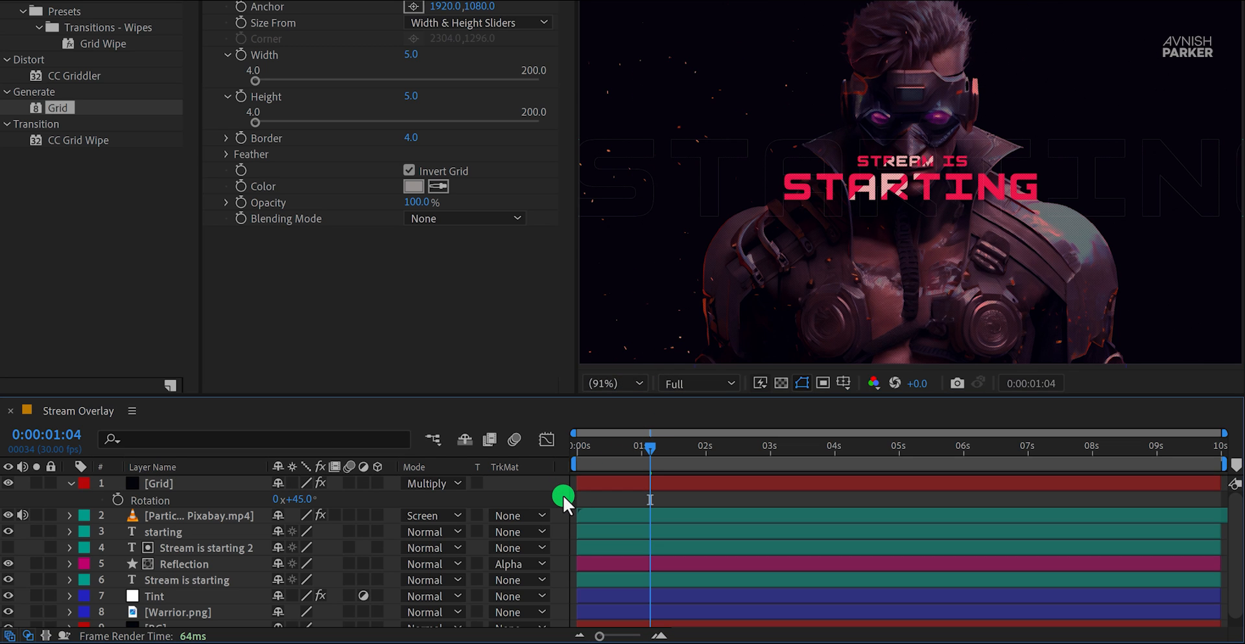
key(space)
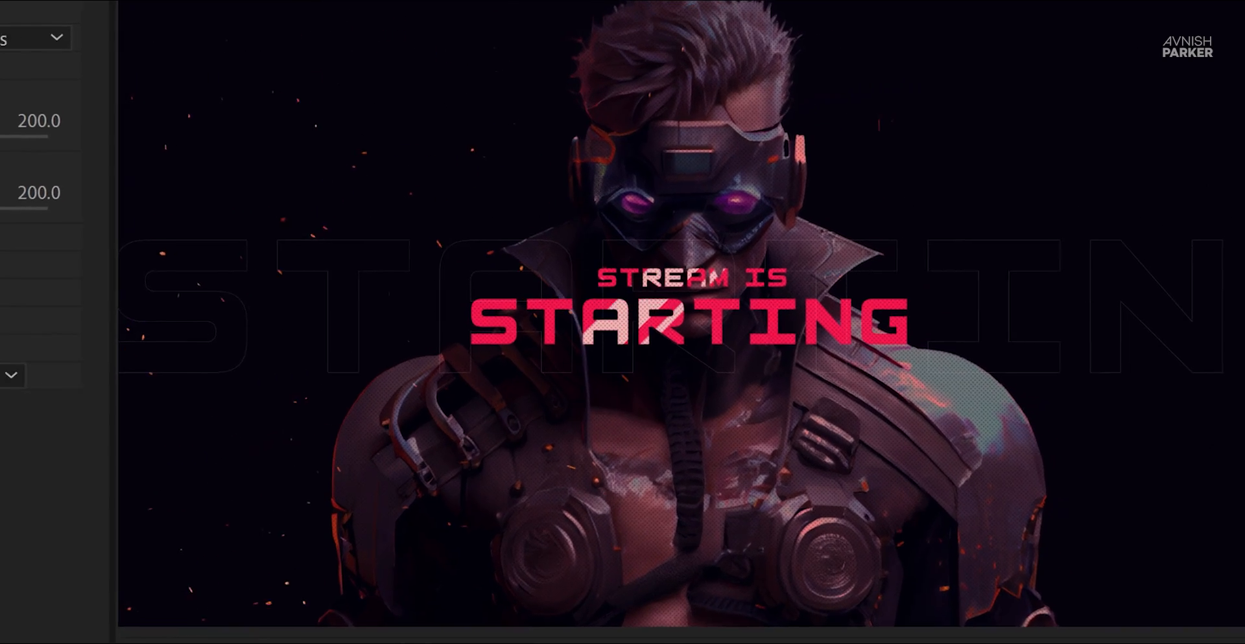